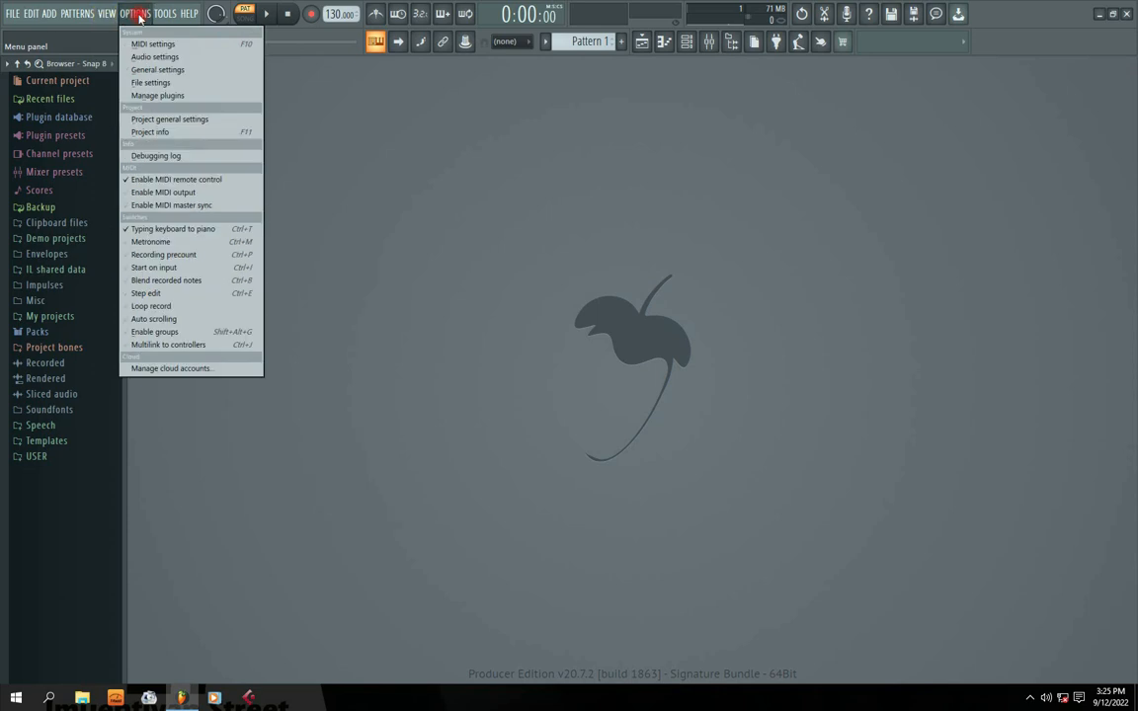
left_click(165, 14)
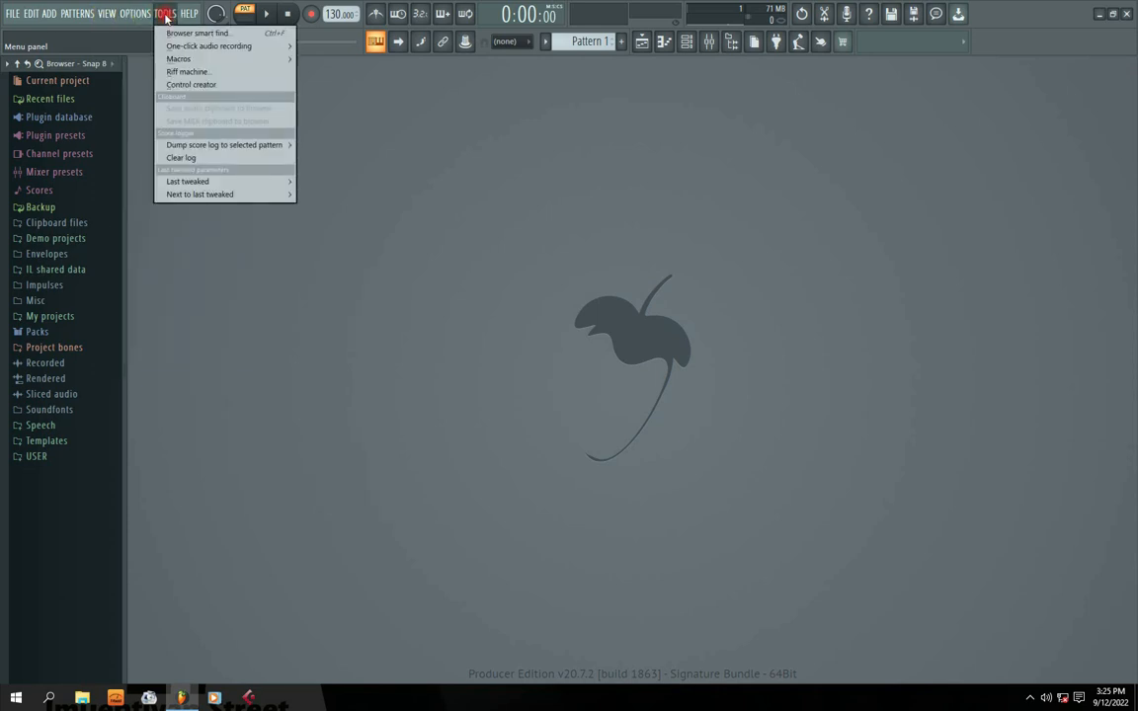
left_click(449, 177)
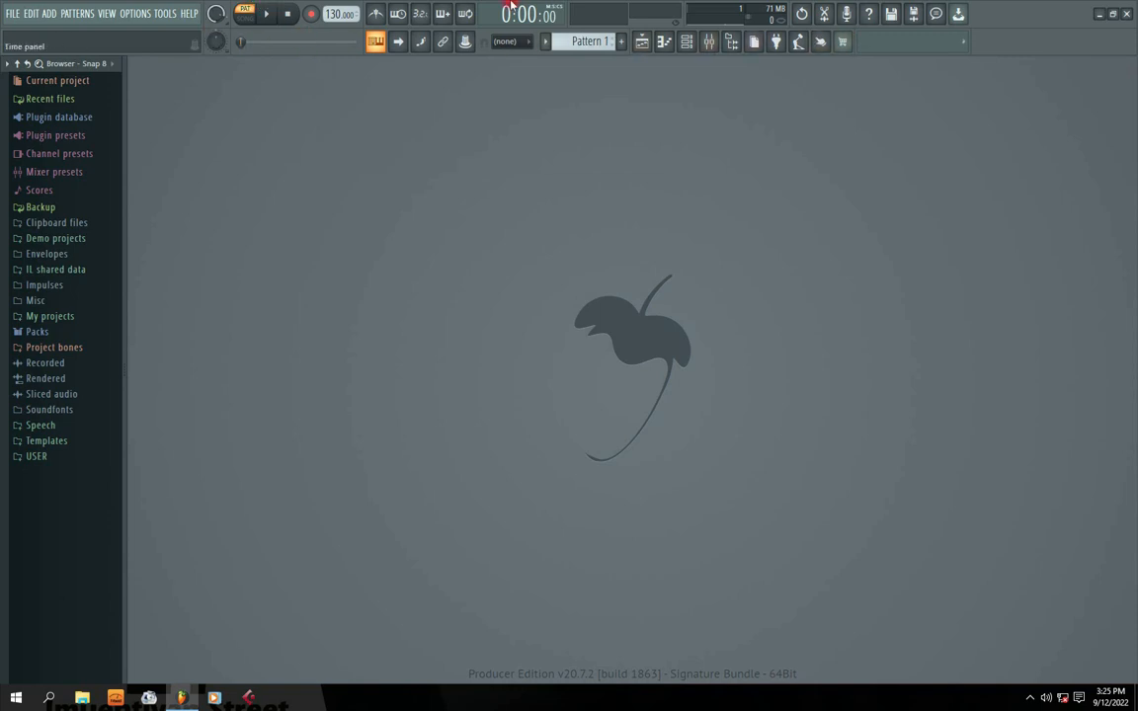
Step: Toggle playback between pattern and song mode, returning to pattern mode
left_click(244, 9)
left_click(243, 12)
left_click(245, 20)
left_click(244, 13)
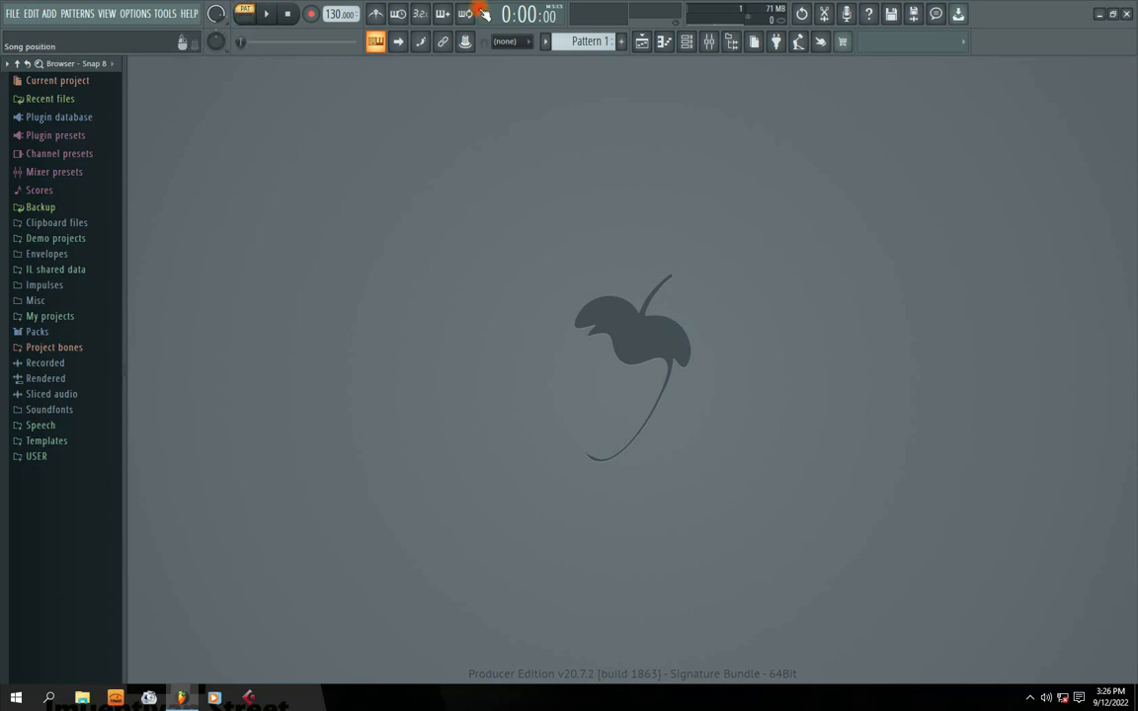
Step: Show the channel rack, make it narrower and place it near the middle of the workspace
left_click(686, 43)
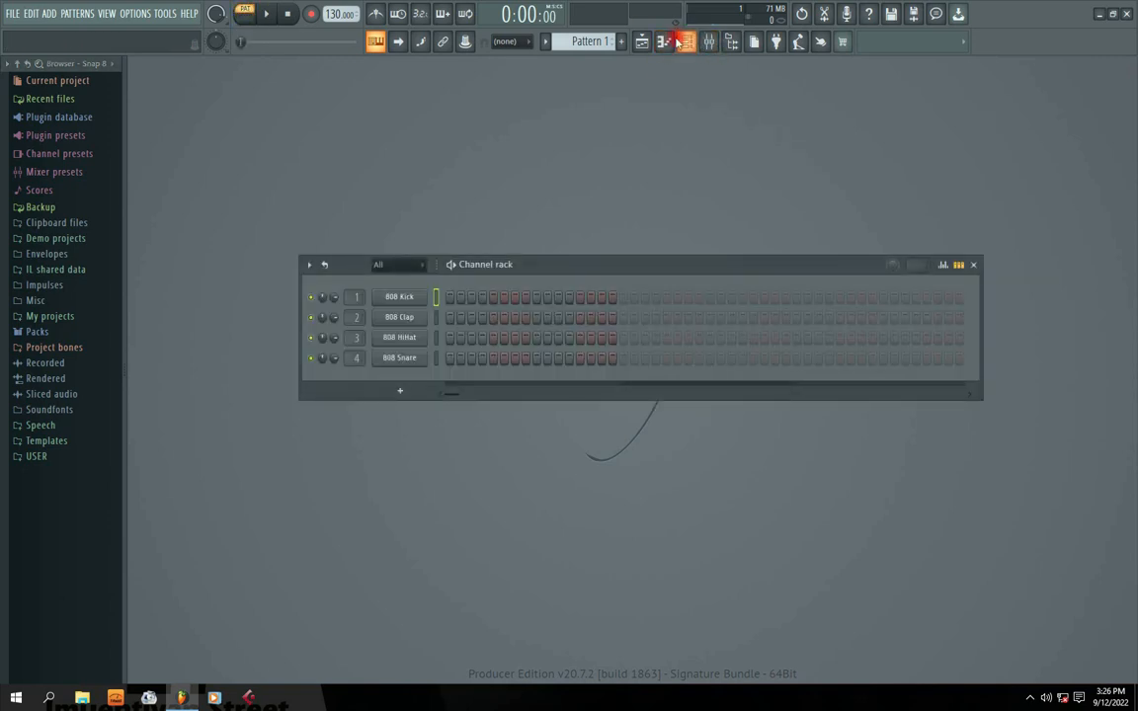
left_click_drag(555, 264, 503, 177)
left_click_drag(927, 309, 800, 395)
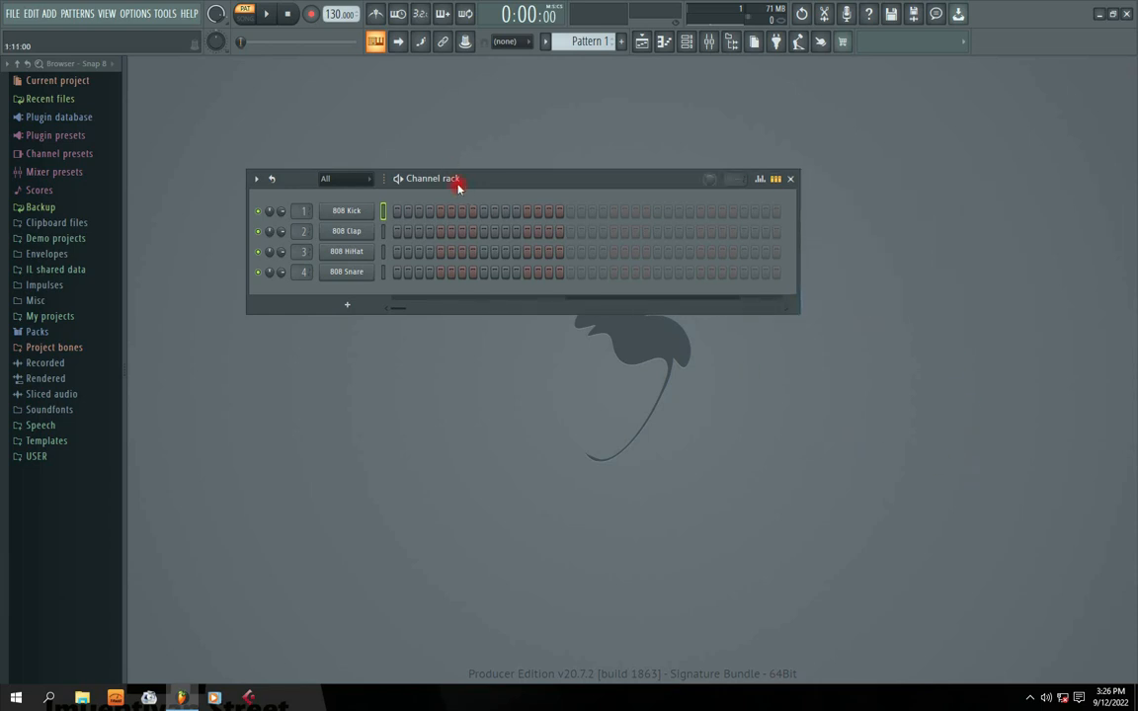
left_click_drag(458, 188, 510, 280)
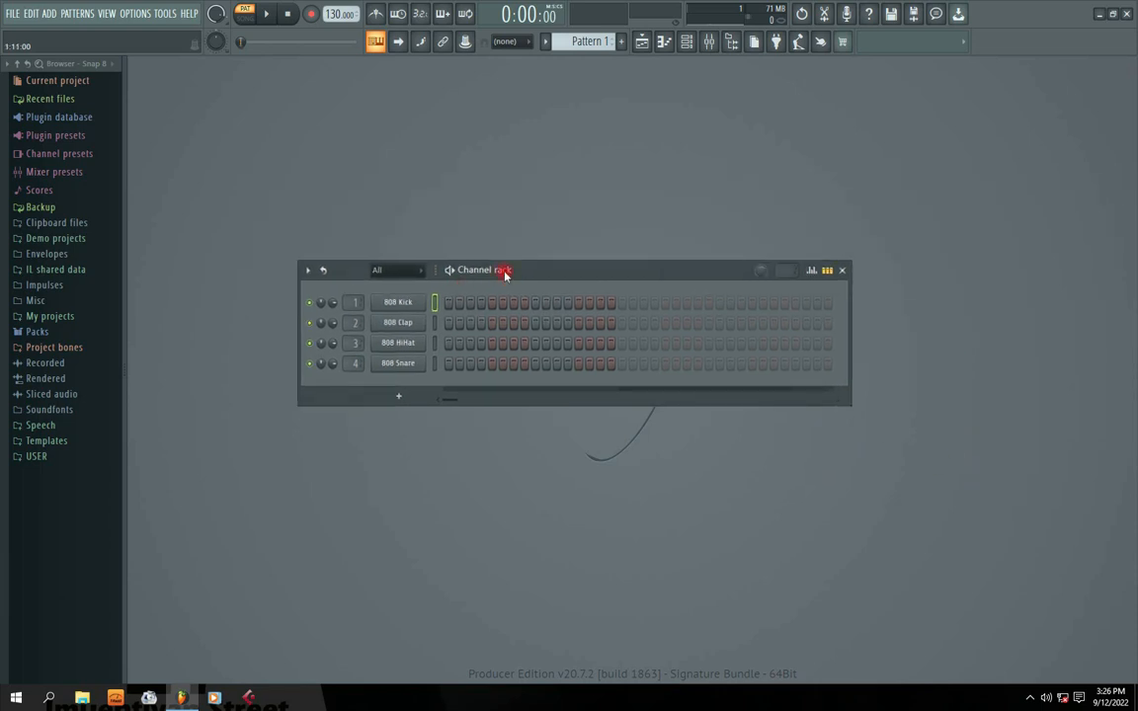
left_click_drag(485, 276, 471, 243)
Step: Open the 808 Kick and 808 Clap channel settings in turn, audition each sample and close them
left_click(385, 272)
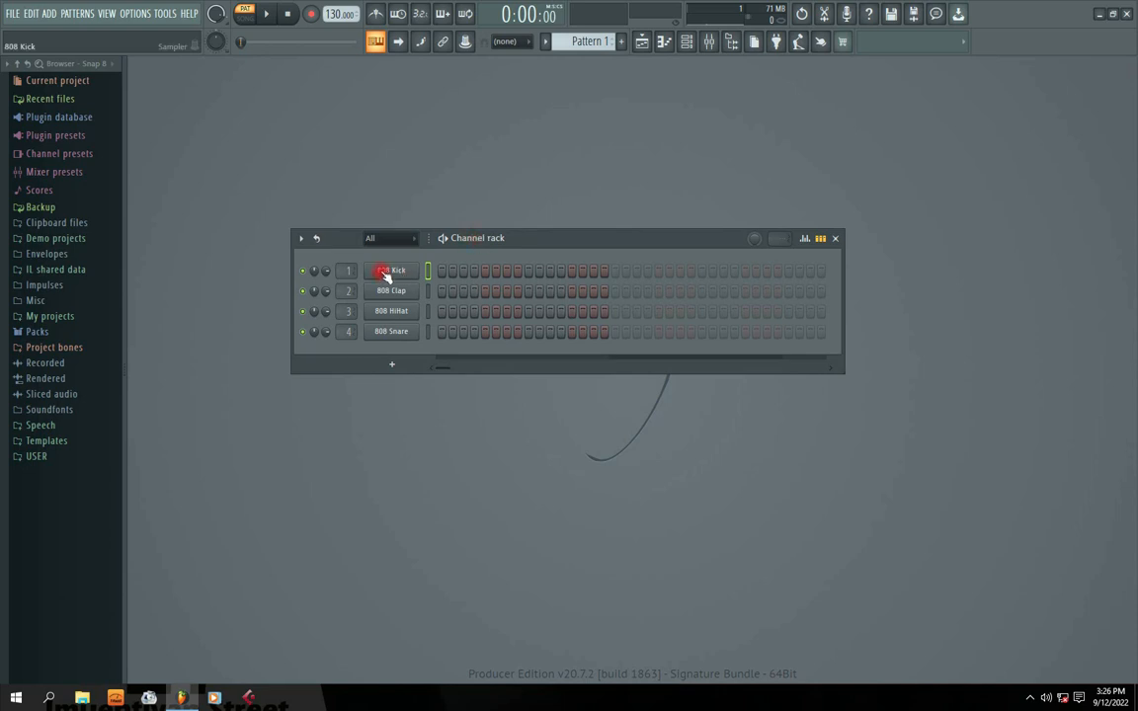
left_click(279, 491)
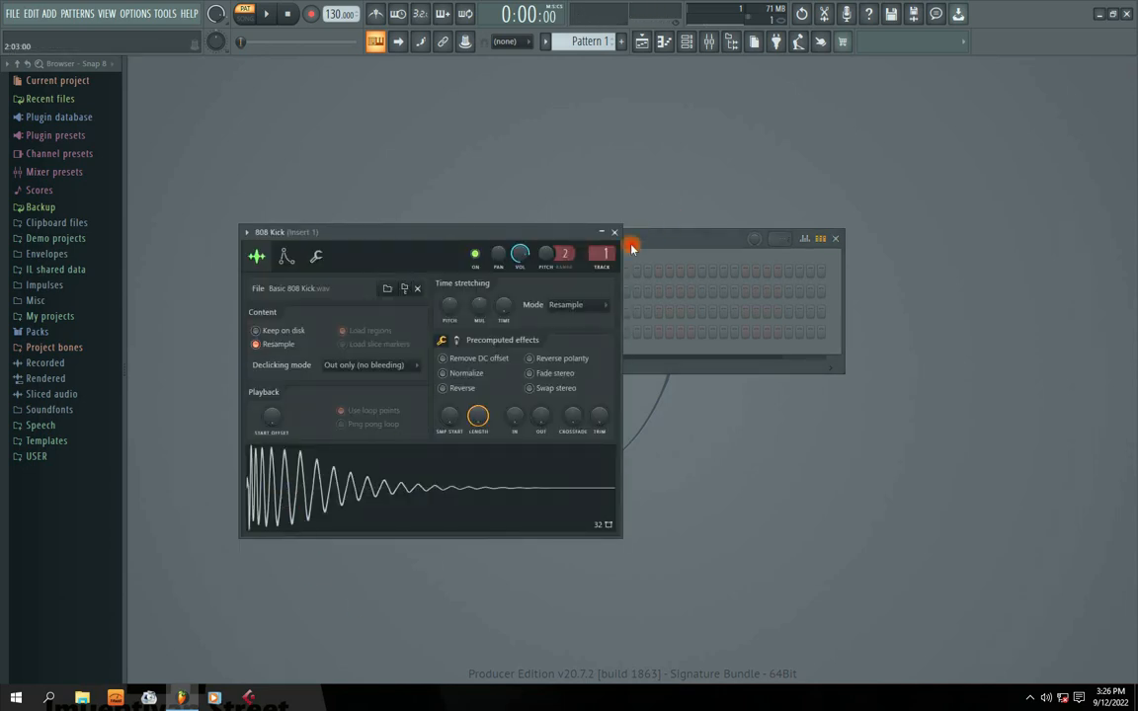
left_click(611, 233)
left_click(391, 293)
left_click(343, 483)
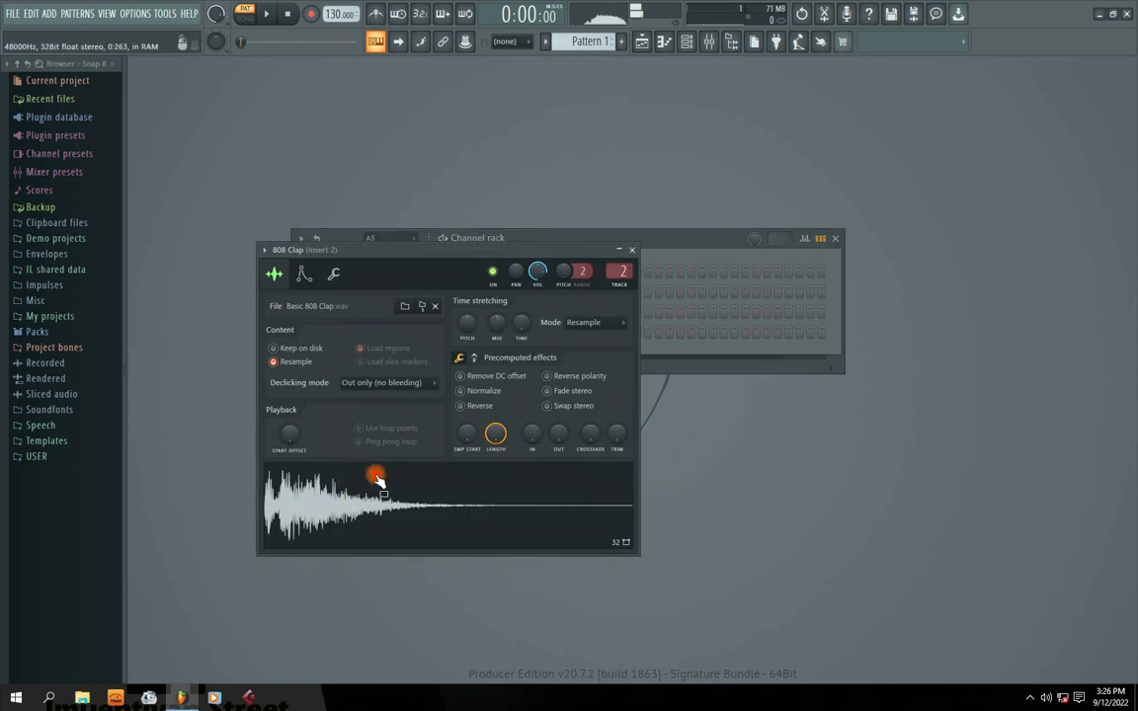
left_click(633, 253)
Step: Open the 808 HiHat and 808 Snare channel settings in turn, audition each sample and close them
left_click(395, 312)
left_click(374, 378)
left_click(228, 385)
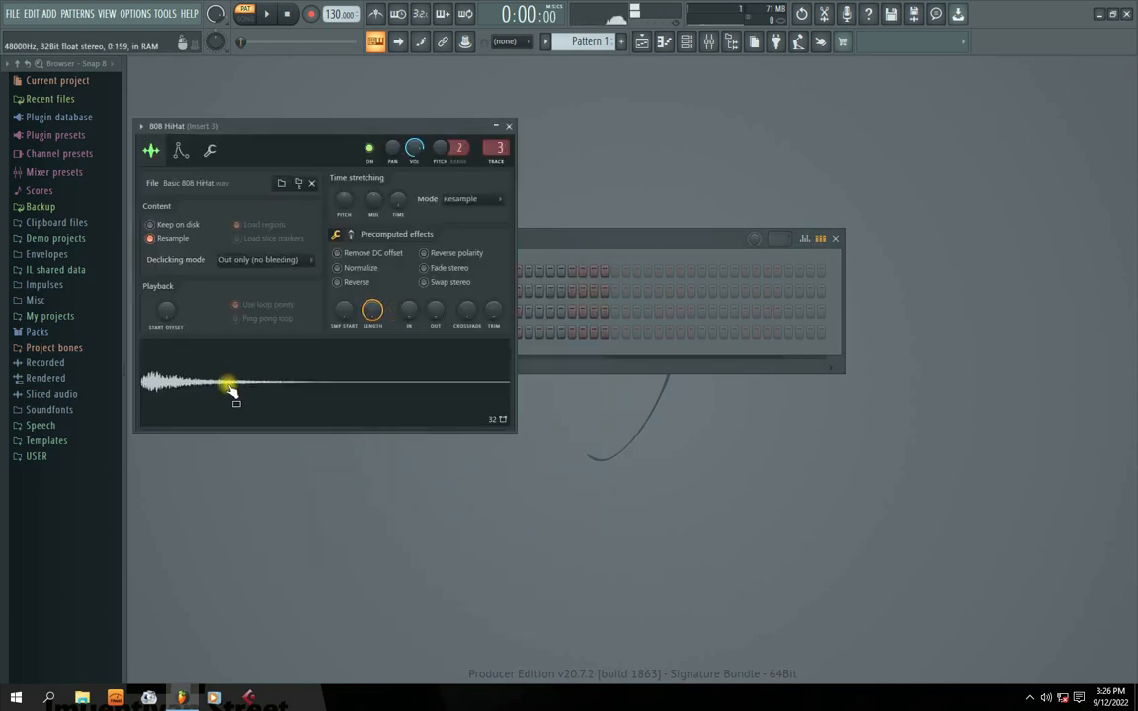
left_click(509, 126)
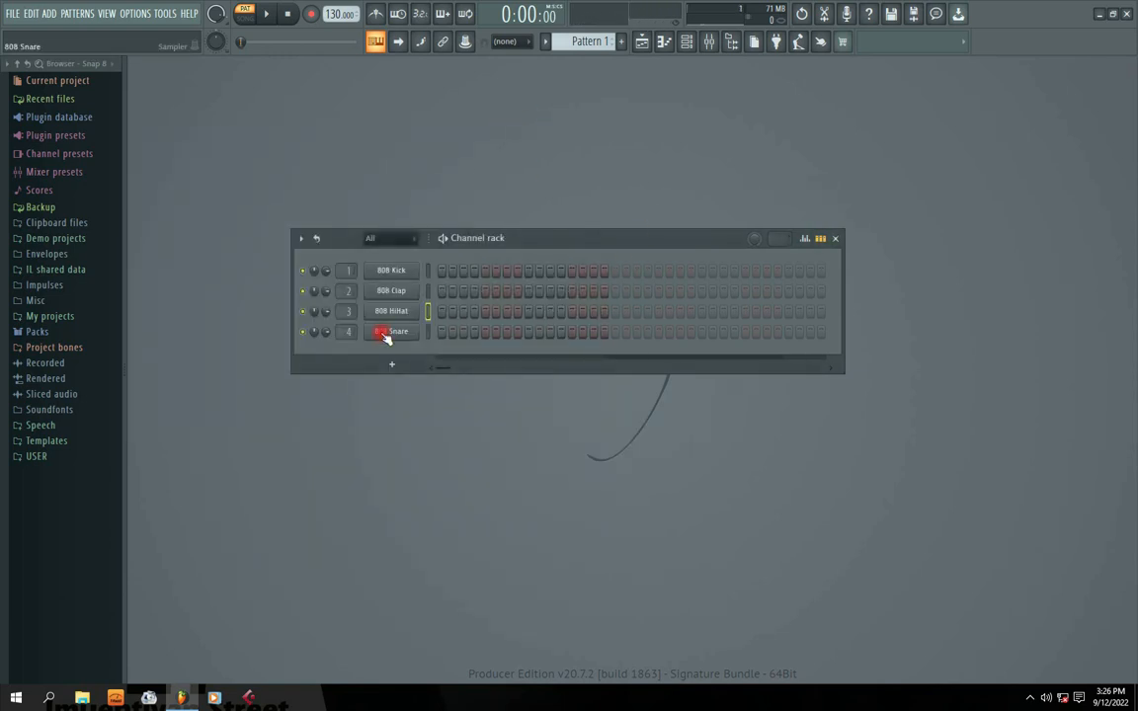
left_click(384, 330)
left_click(293, 397)
left_click_drag(565, 240, 656, 229)
left_click(528, 145)
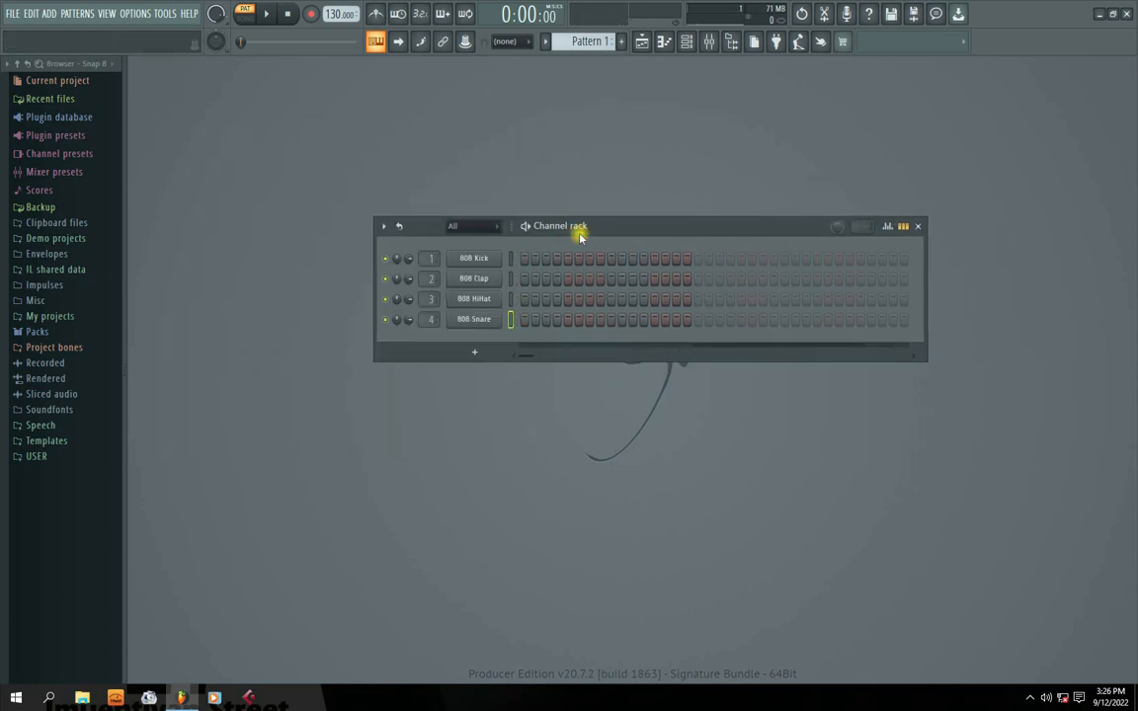
Step: Add cp02asnares14 and cp02csnares33 from the USER compressors folder as new channels below 808 Snare in the channel rack
left_click_drag(584, 231, 338, 184)
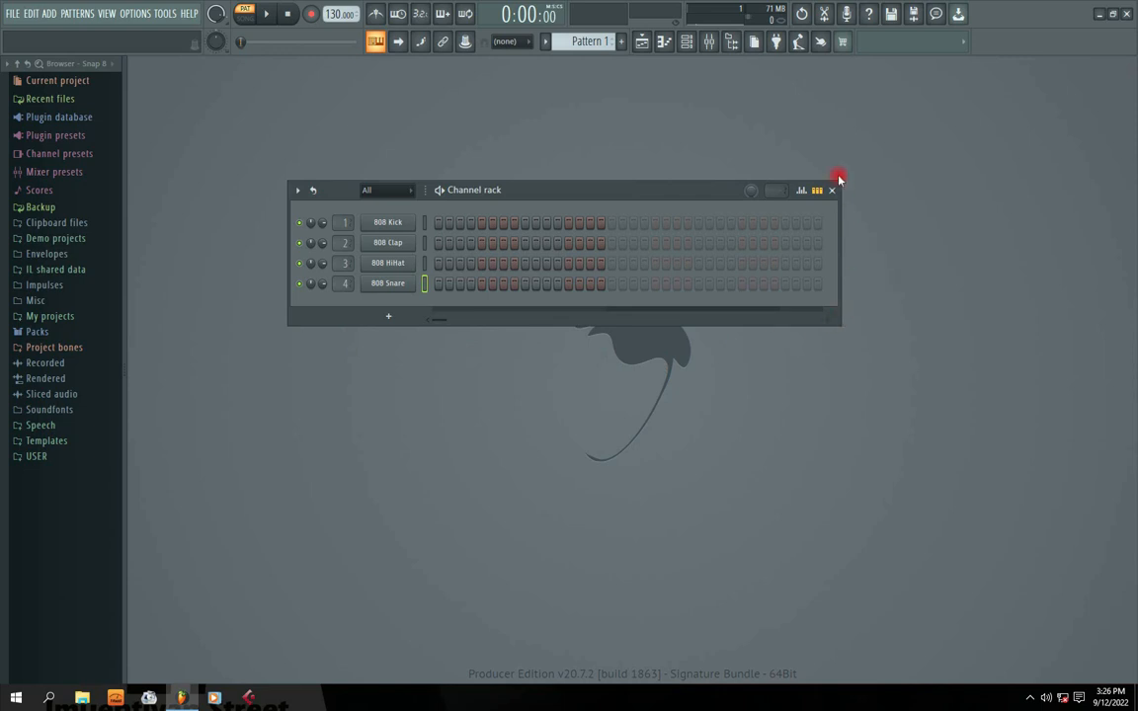
left_click_drag(459, 196, 460, 204)
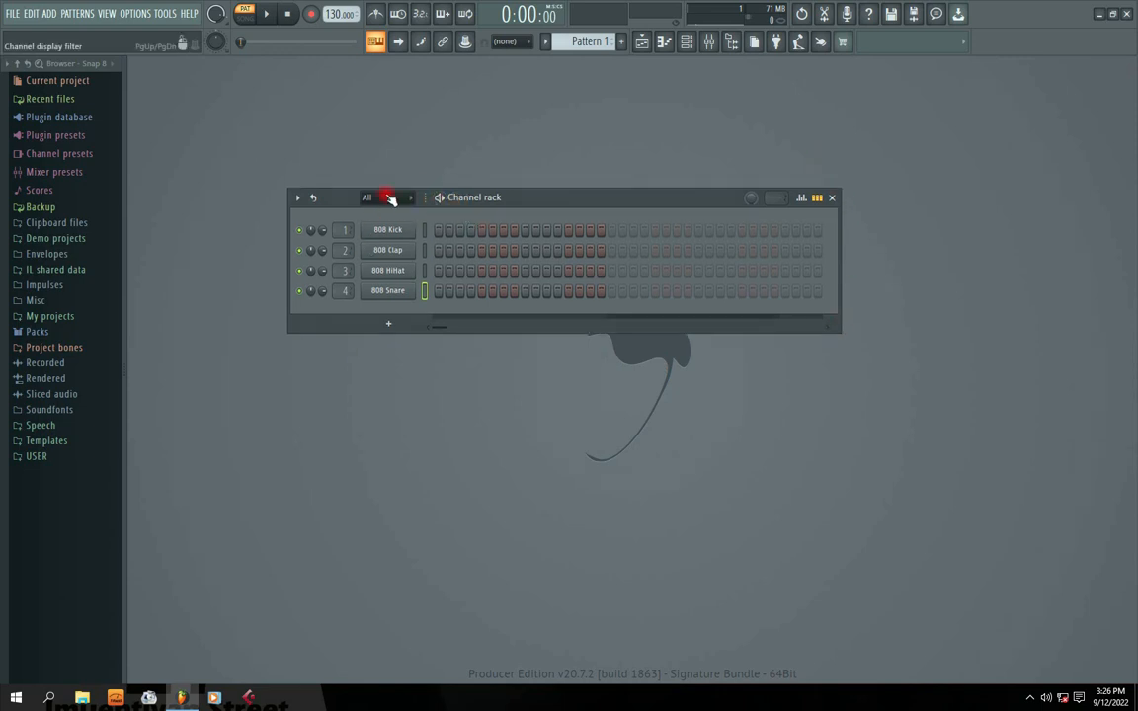
left_click(37, 456)
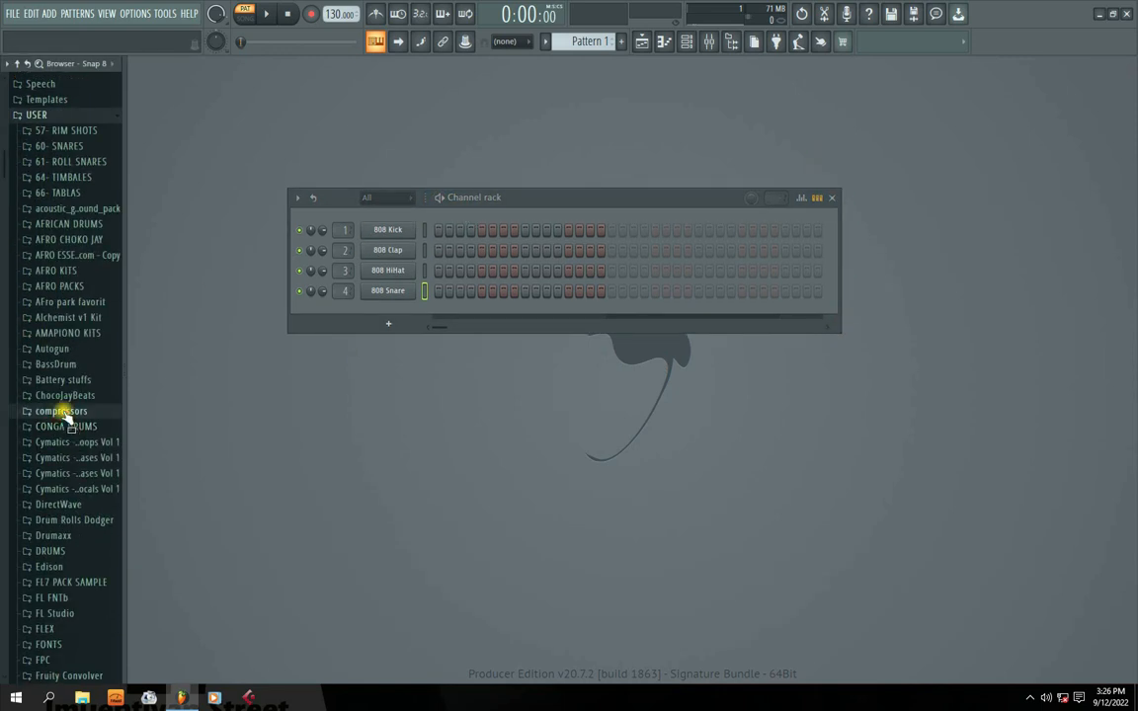
left_click(58, 414)
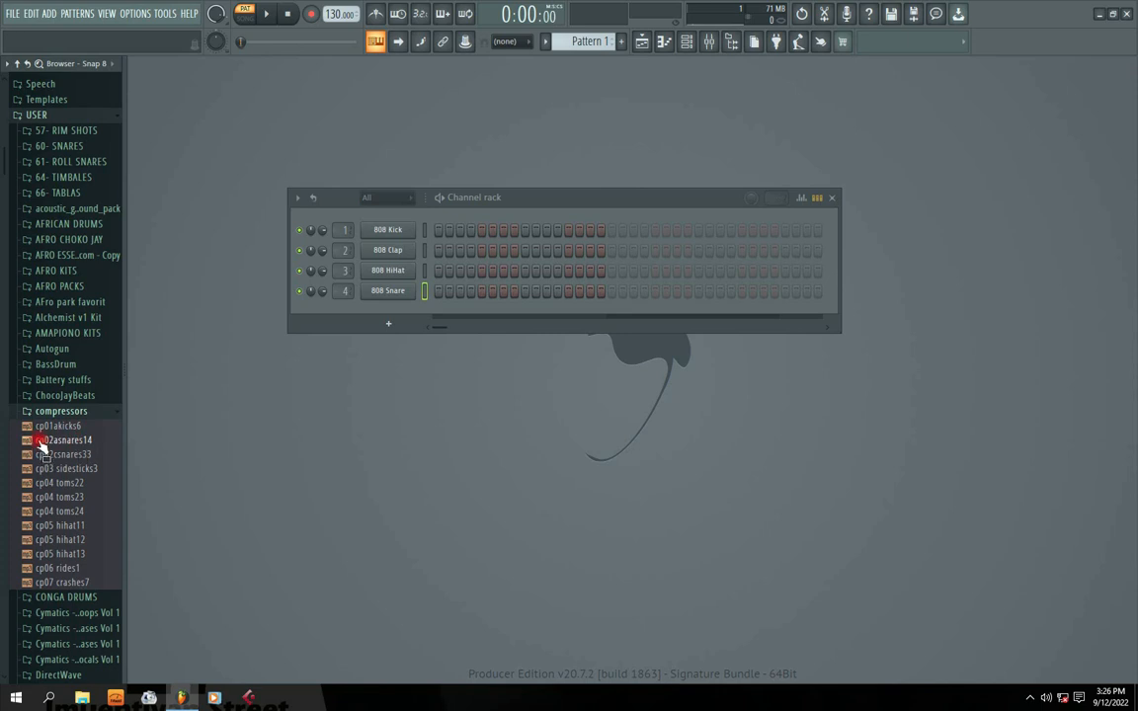
left_click(44, 446)
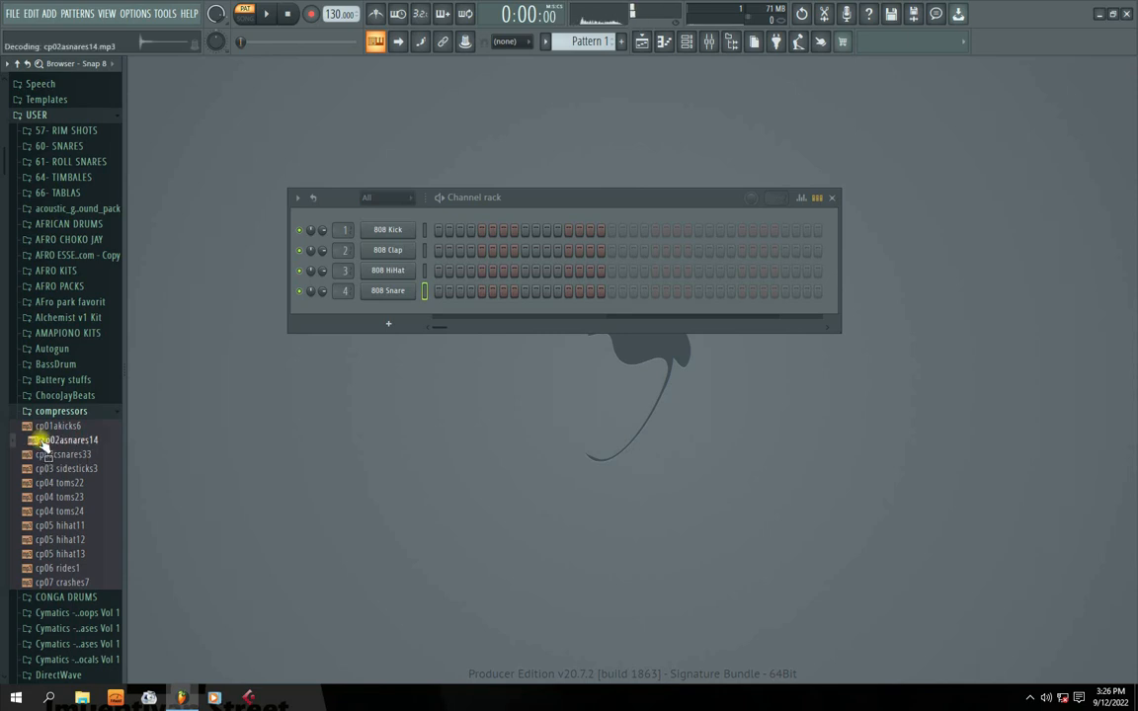
left_click_drag(44, 441, 393, 308)
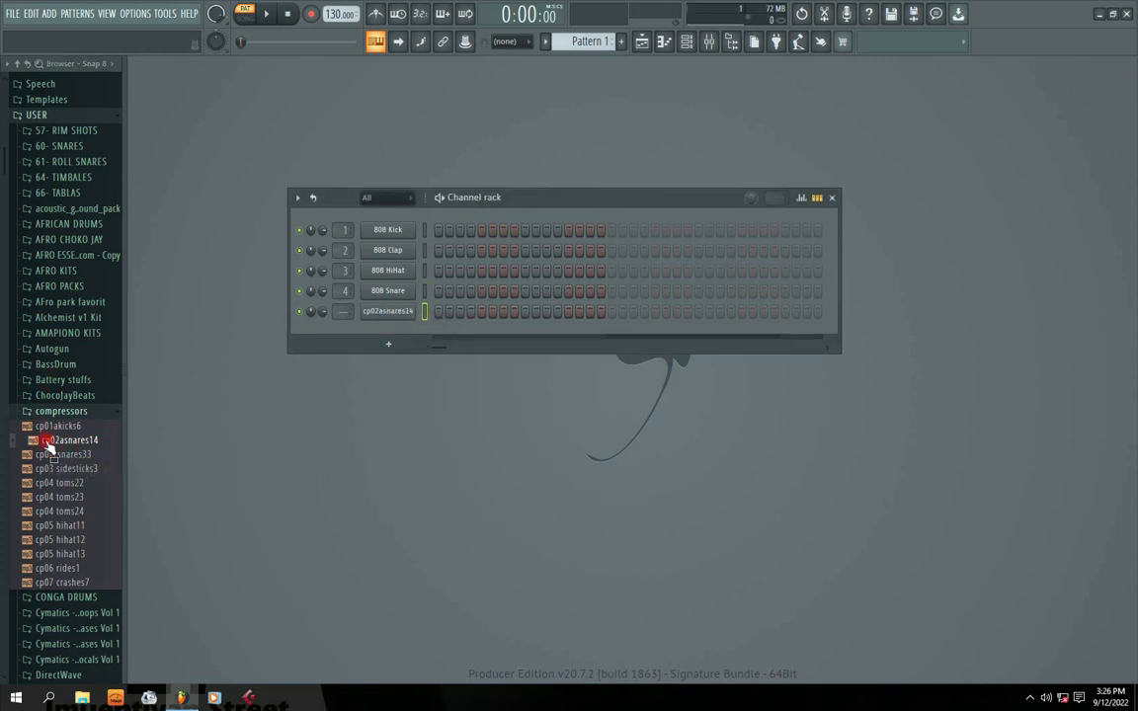
left_click_drag(43, 453, 379, 328)
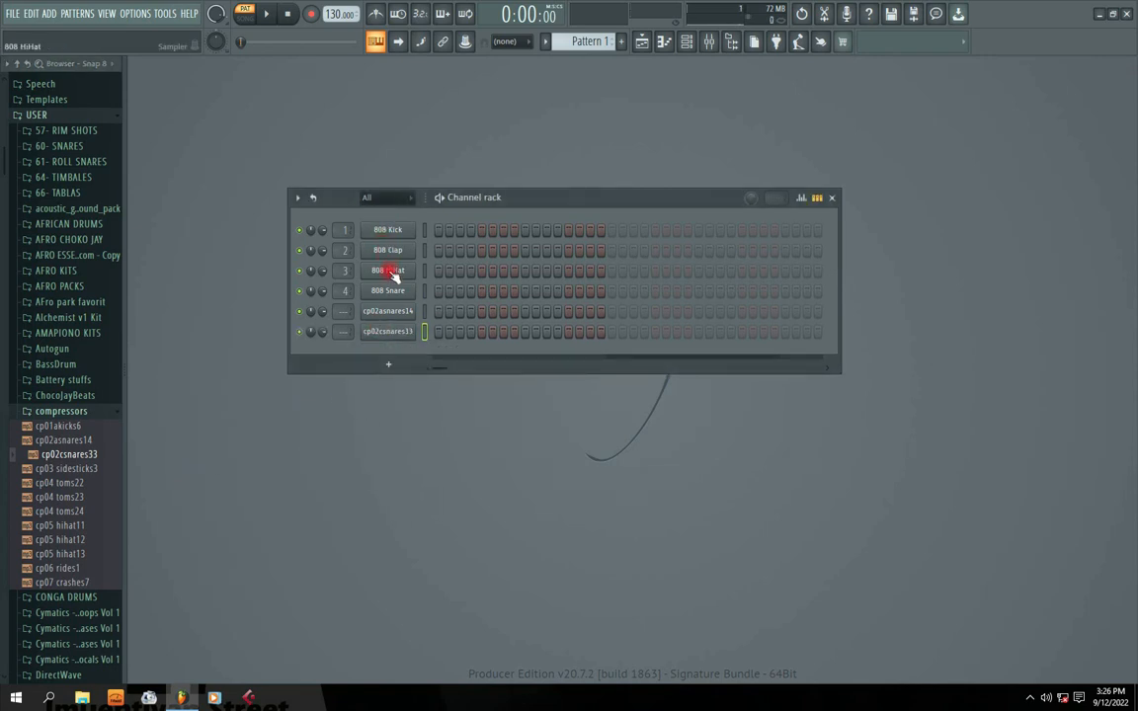
Step: Open the cp02asnares14 and cp02csnares33 channel settings in turn to inspect their samples, and close them
left_click(381, 312)
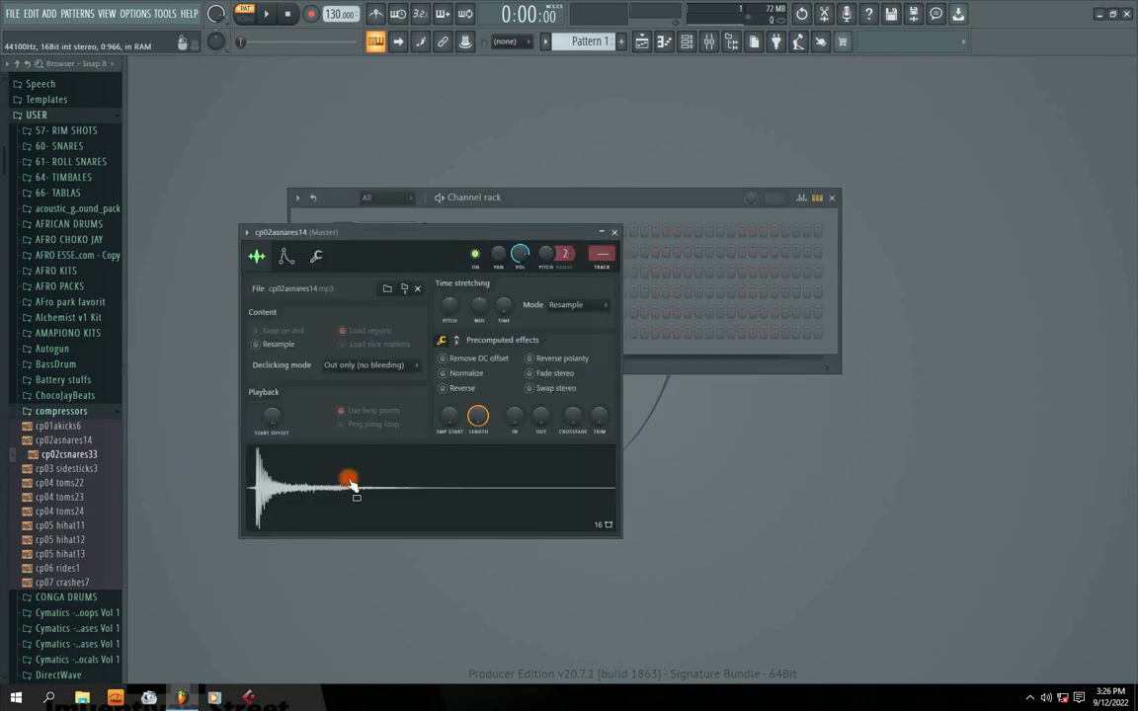
left_click(602, 233)
left_click(376, 332)
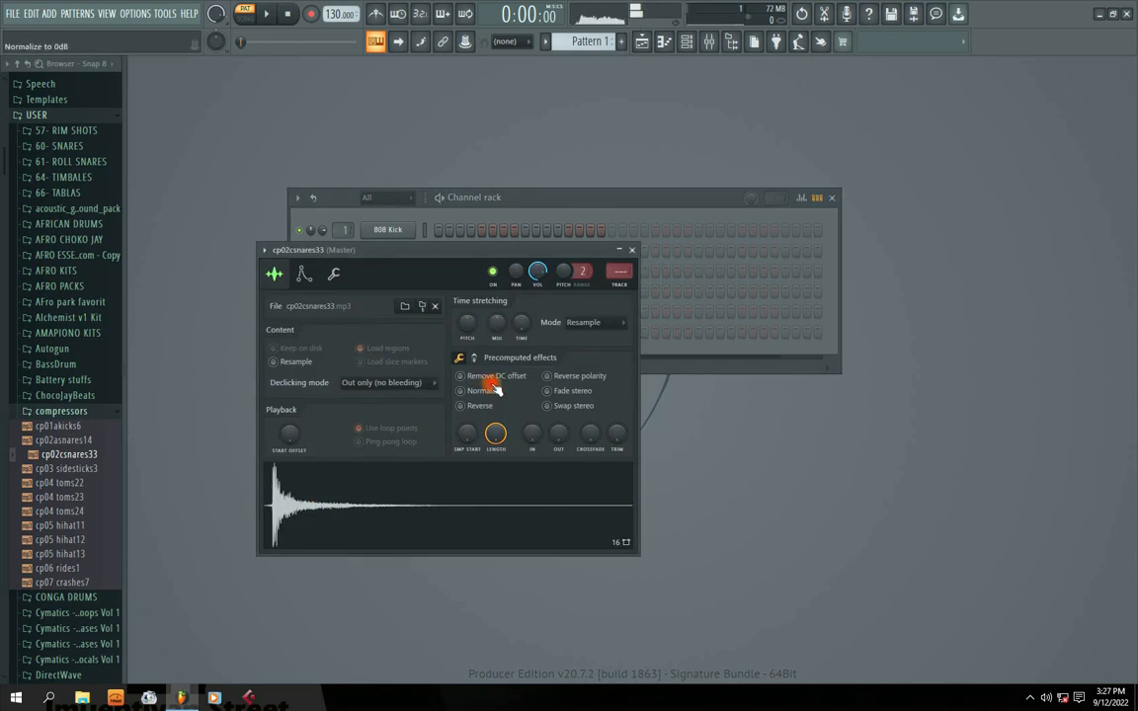
left_click(637, 247)
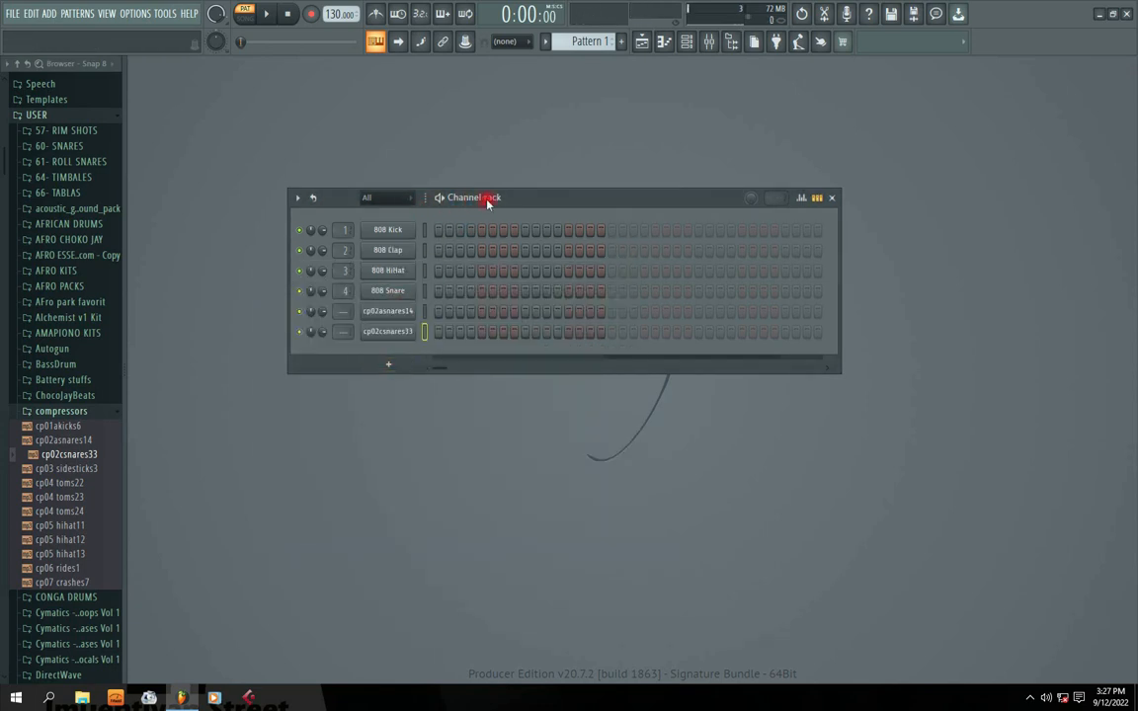
Step: Program Pattern 1 with 808 Kick on step 1, 808 Clap on steps 2, 7 and 14, and 808 HiHat on step 12
left_click_drag(474, 198, 482, 200)
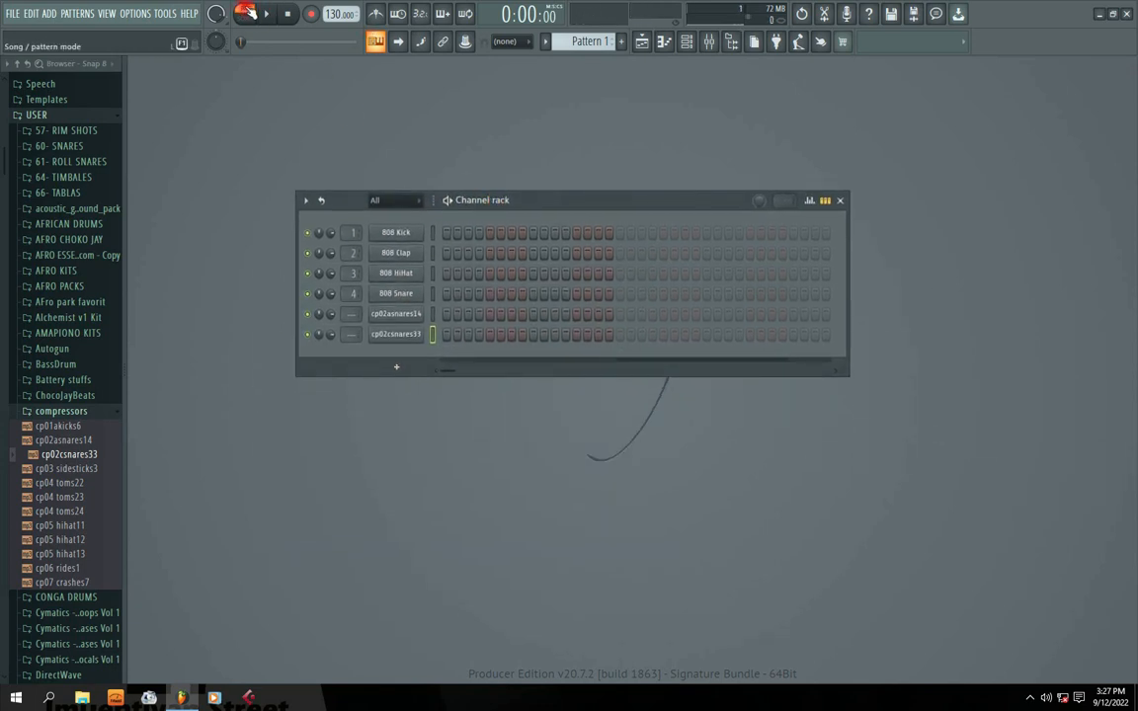
left_click_drag(491, 201, 491, 221)
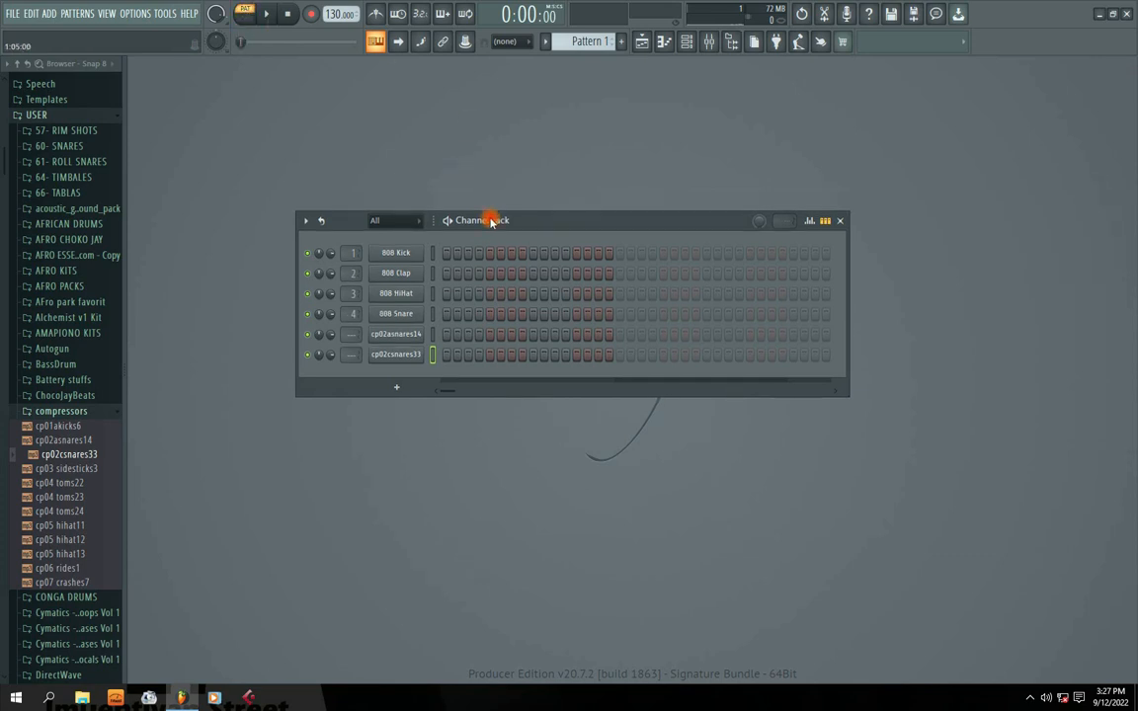
left_click(446, 253)
left_click(457, 274)
left_click(512, 274)
left_click(567, 293)
left_click(587, 273)
Step: Play the beat in pattern mode, compare it with playback in song mode, and return to pattern mode
left_click(268, 15)
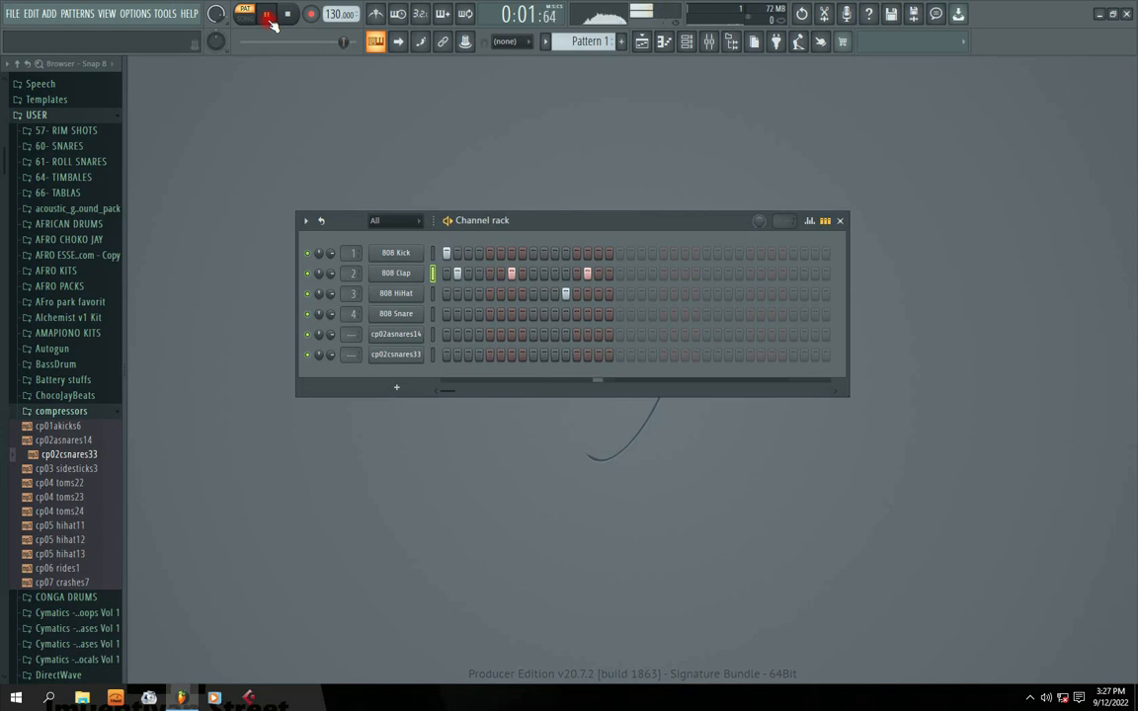
left_click(268, 15)
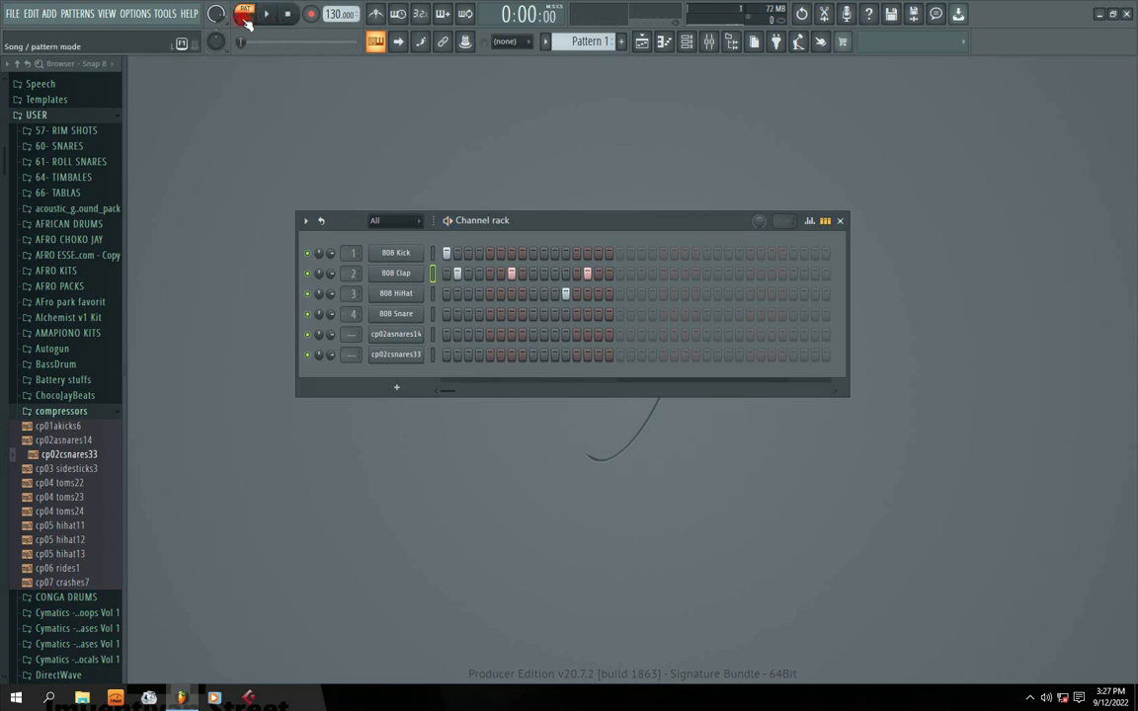
left_click(247, 22)
left_click(266, 16)
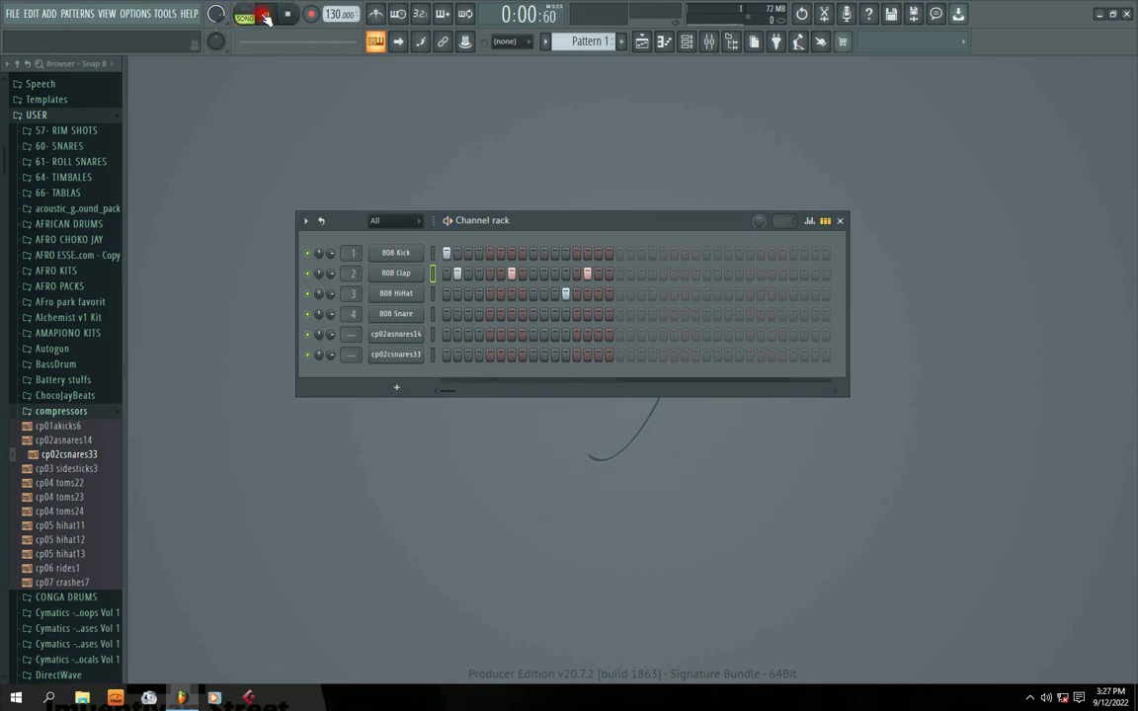
left_click(250, 17)
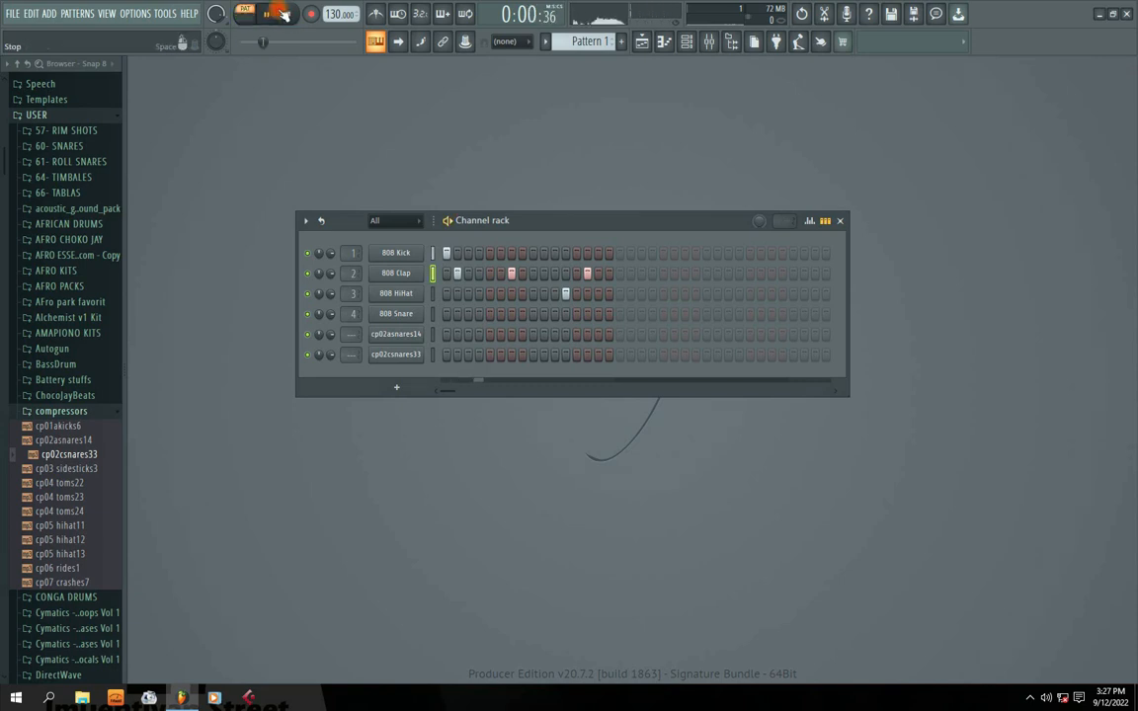
left_click(264, 15)
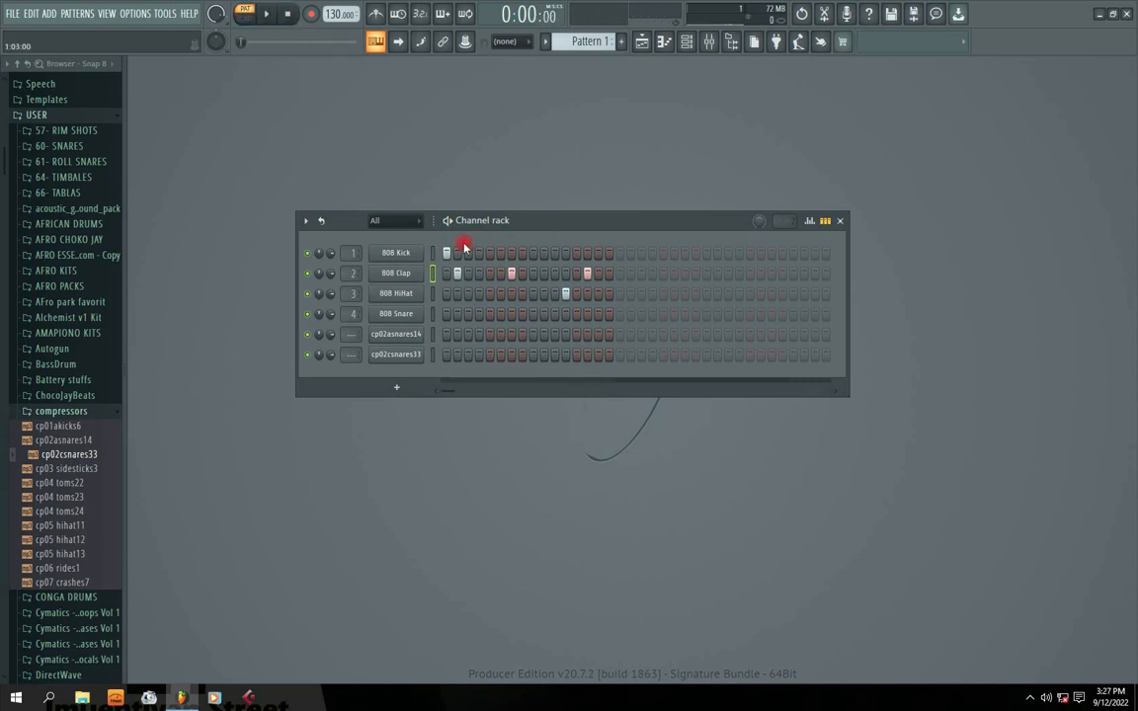
Step: Add 808 HiHat hits on steps 5 and 8 of Pattern 1
left_click_drag(512, 225, 494, 221)
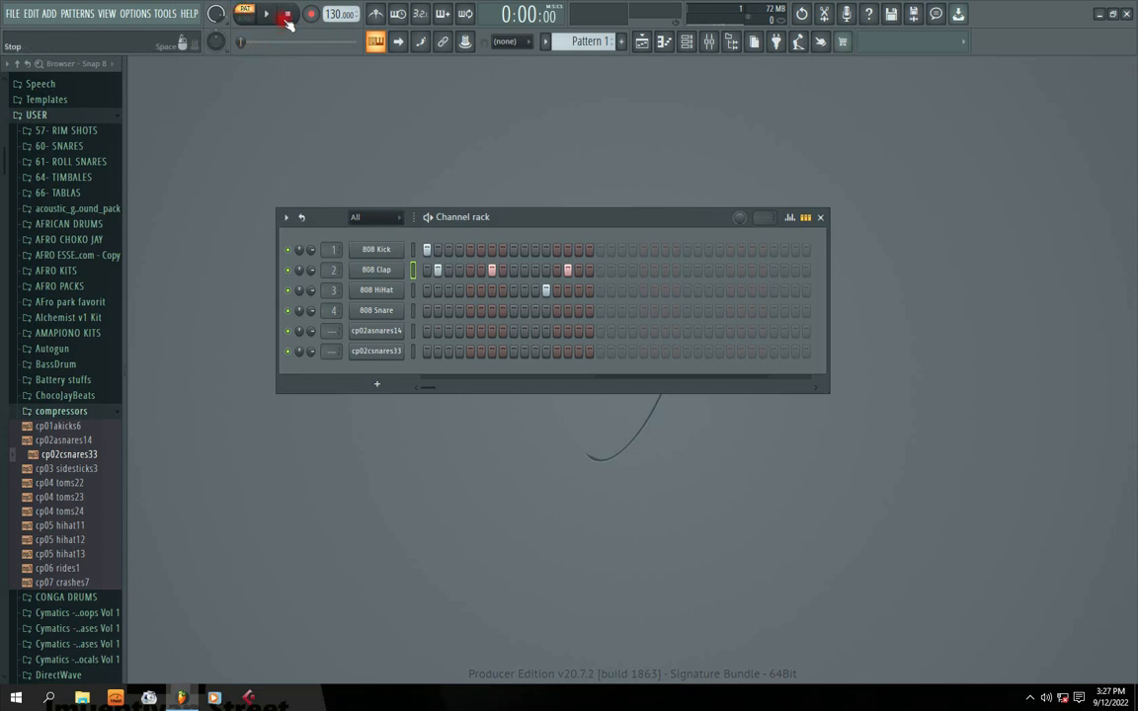
left_click(470, 291)
left_click(502, 290)
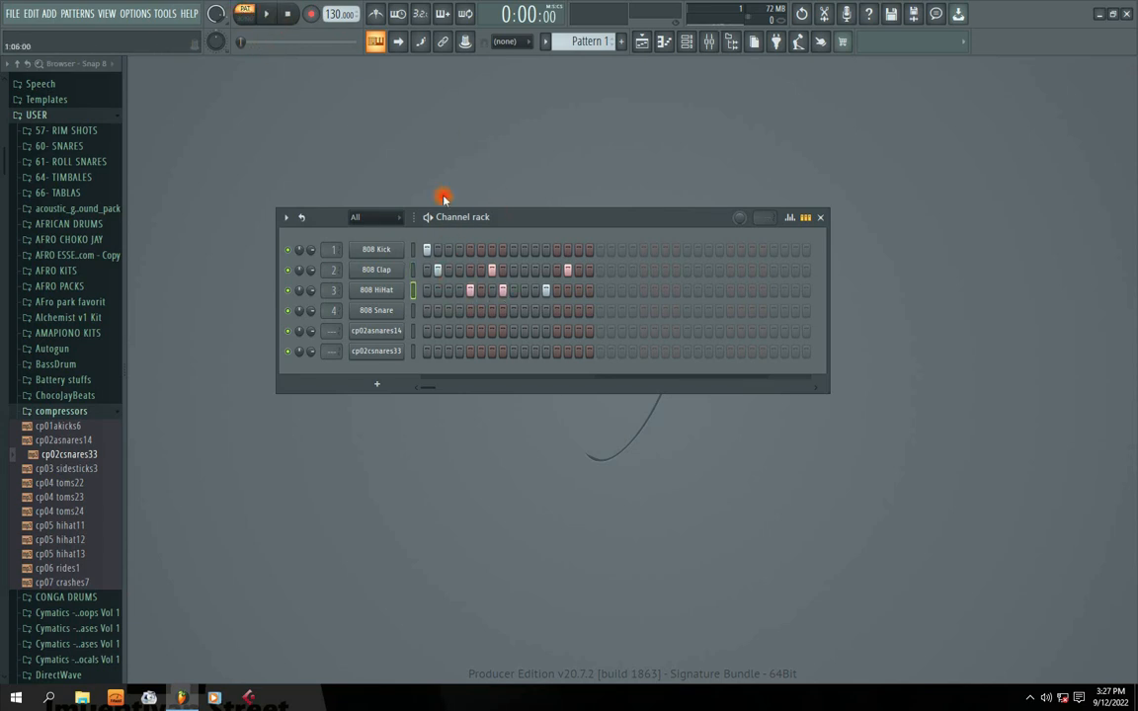
Step: Play and stop the extended drum pattern a few times, leaving it playing with the channel rack slightly higher
left_click(269, 16)
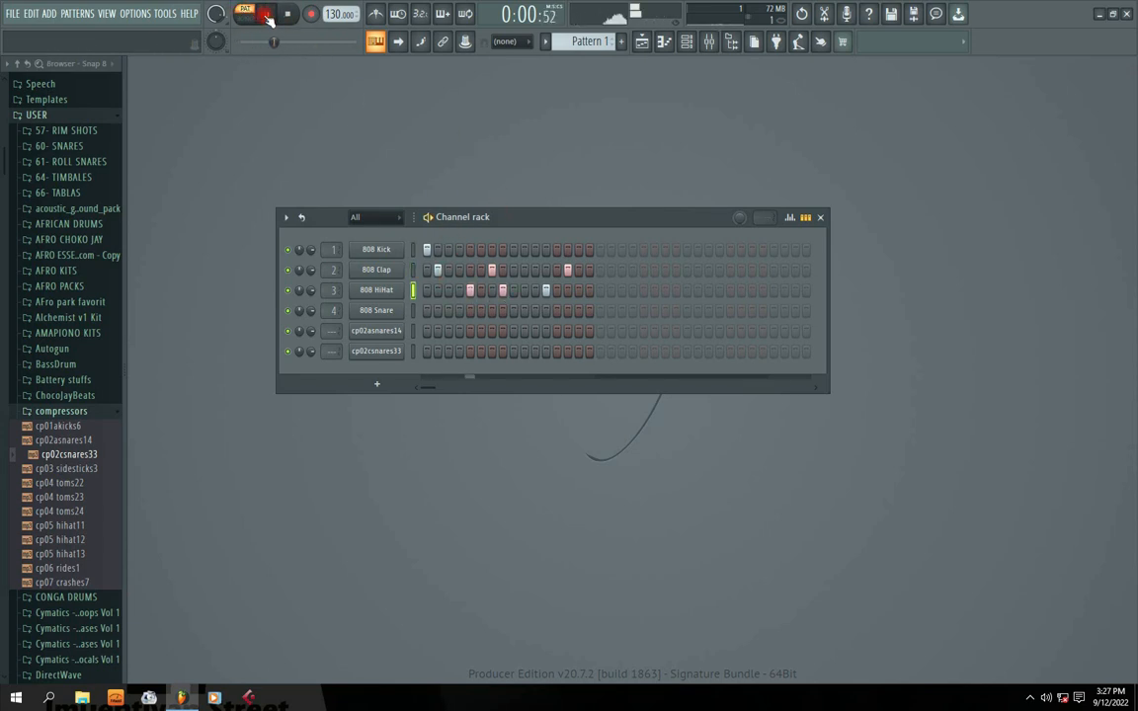
left_click(289, 15)
left_click_drag(510, 220, 508, 233)
left_click(269, 15)
left_click(287, 14)
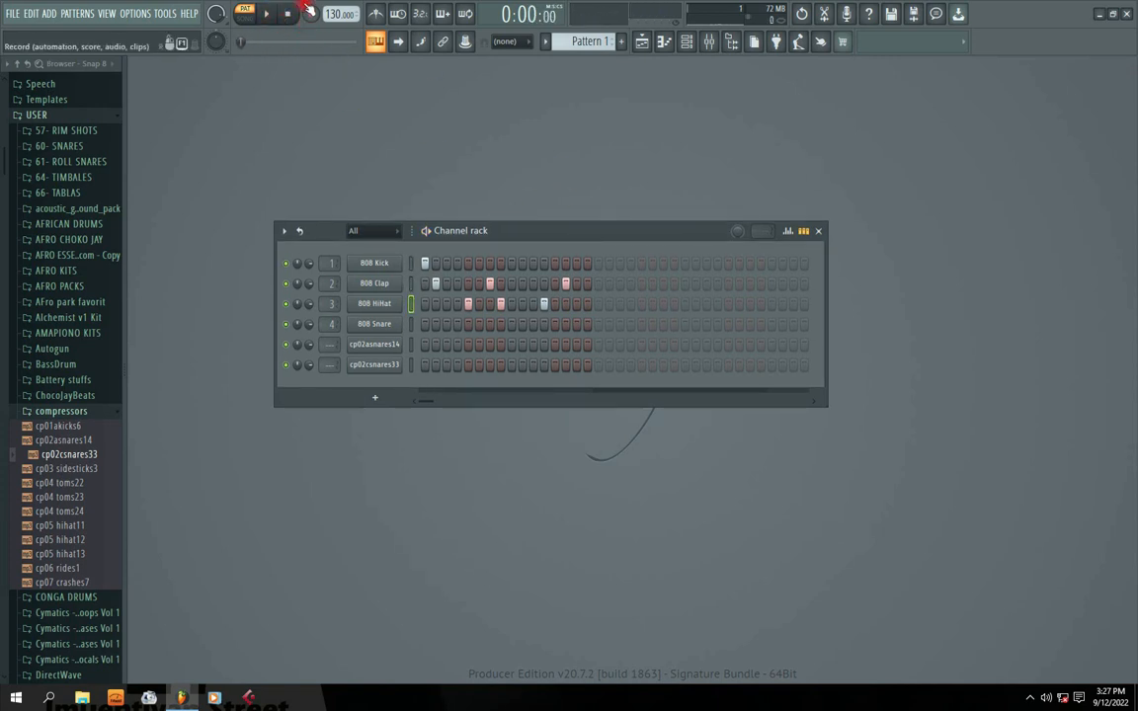
left_click(275, 20)
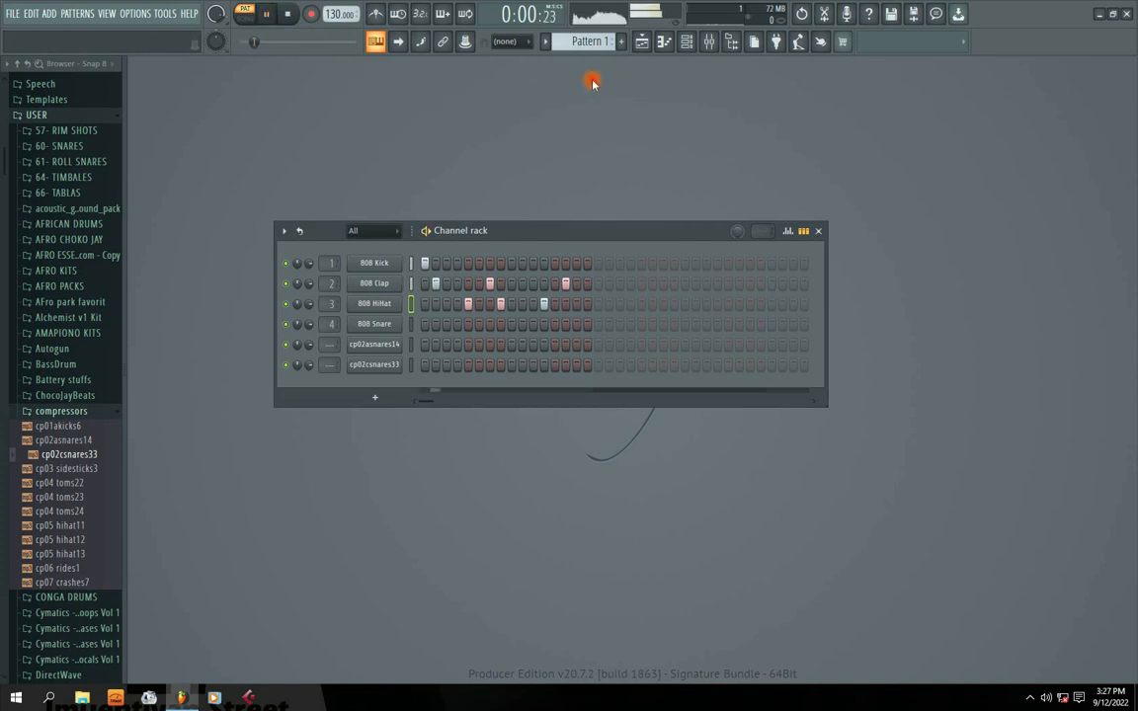
left_click_drag(499, 225, 502, 201)
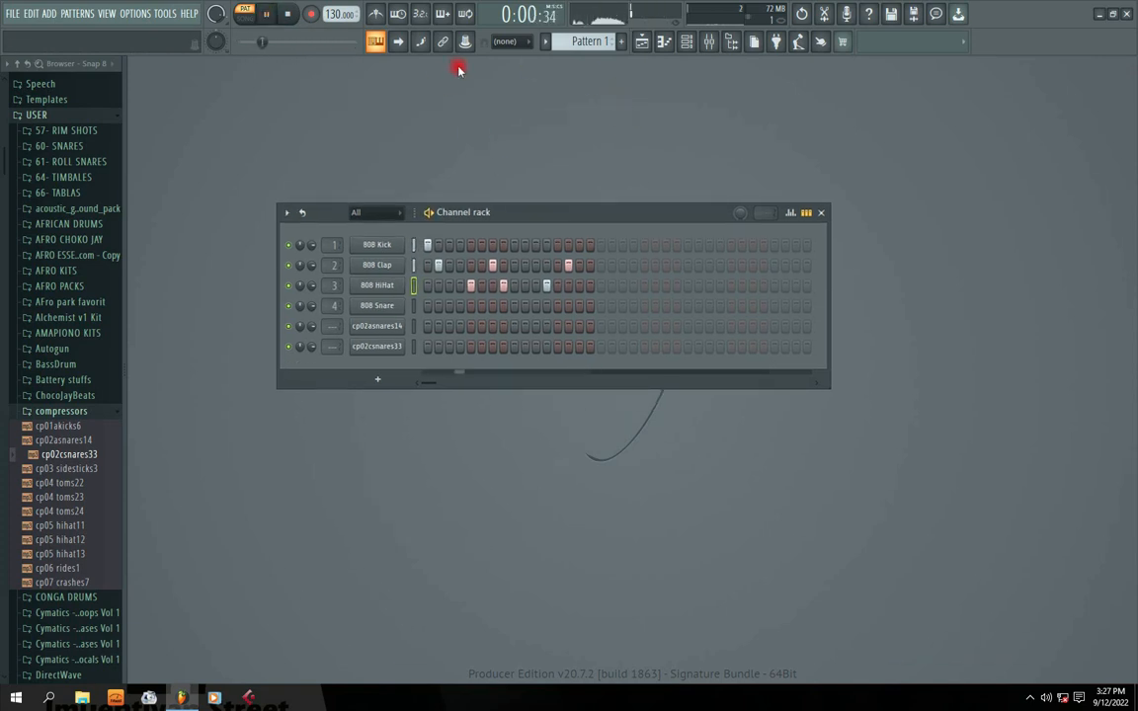
Step: Stop the pattern's playback and arm recording for everything
left_click(287, 13)
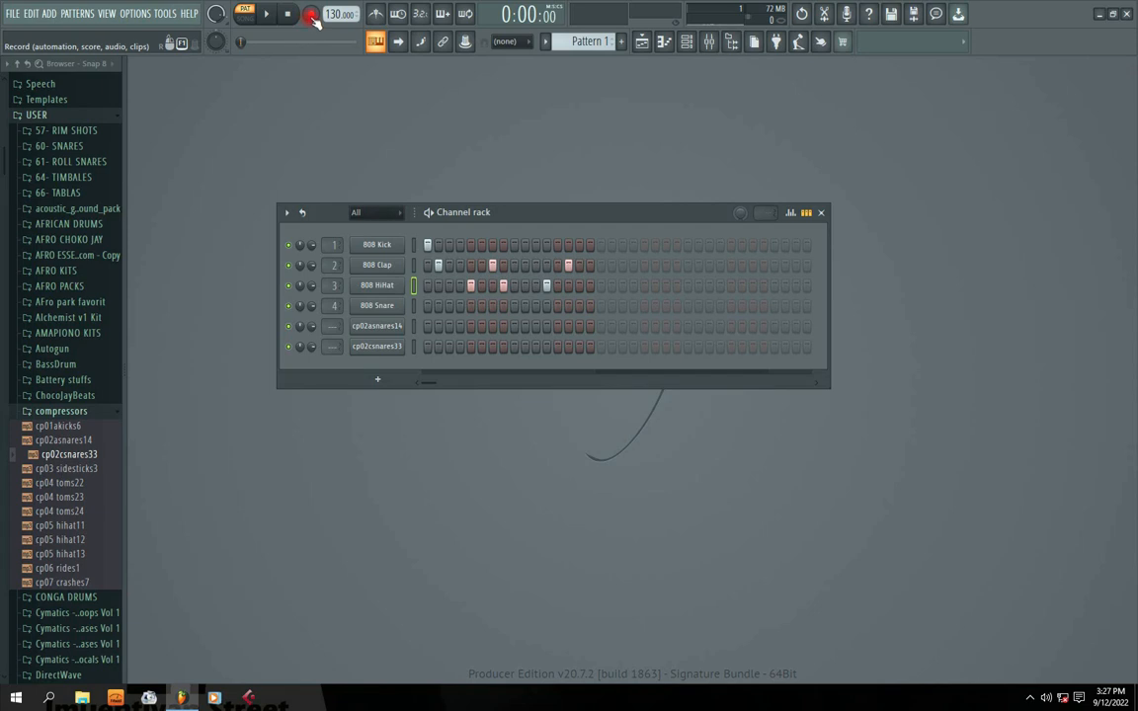
mouse_move(500, 214)
left_mouse_down()
mouse_move(469, 186)
mouse_move(503, 226)
left_mouse_up()
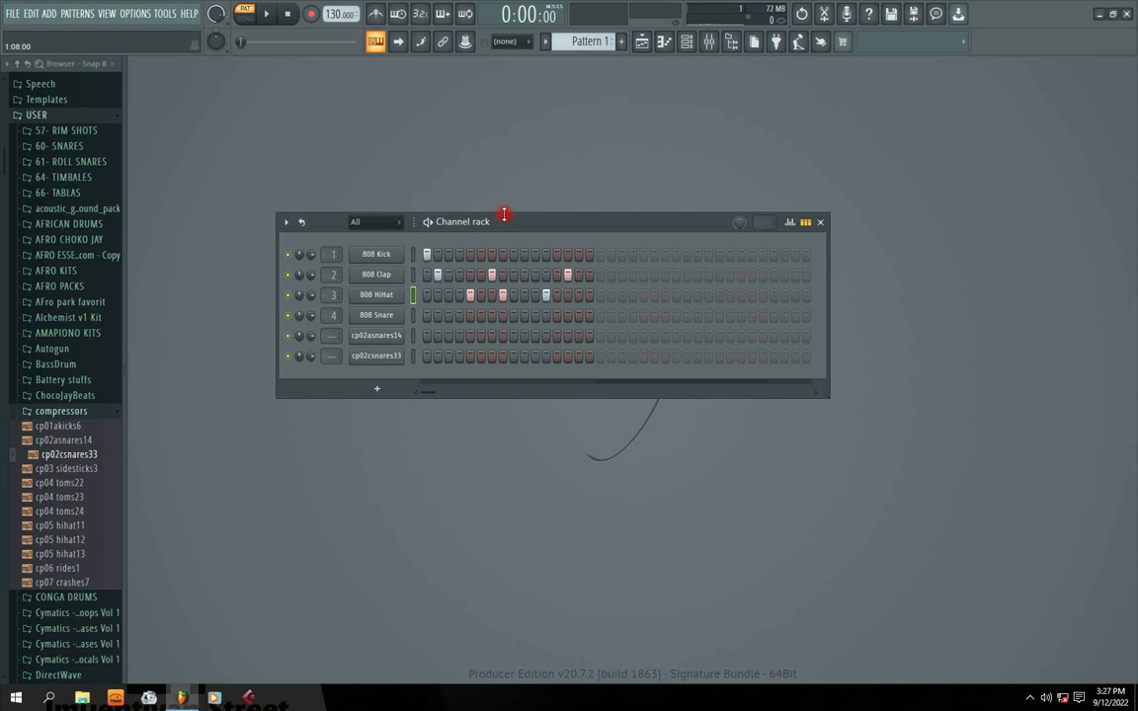
left_click(310, 14)
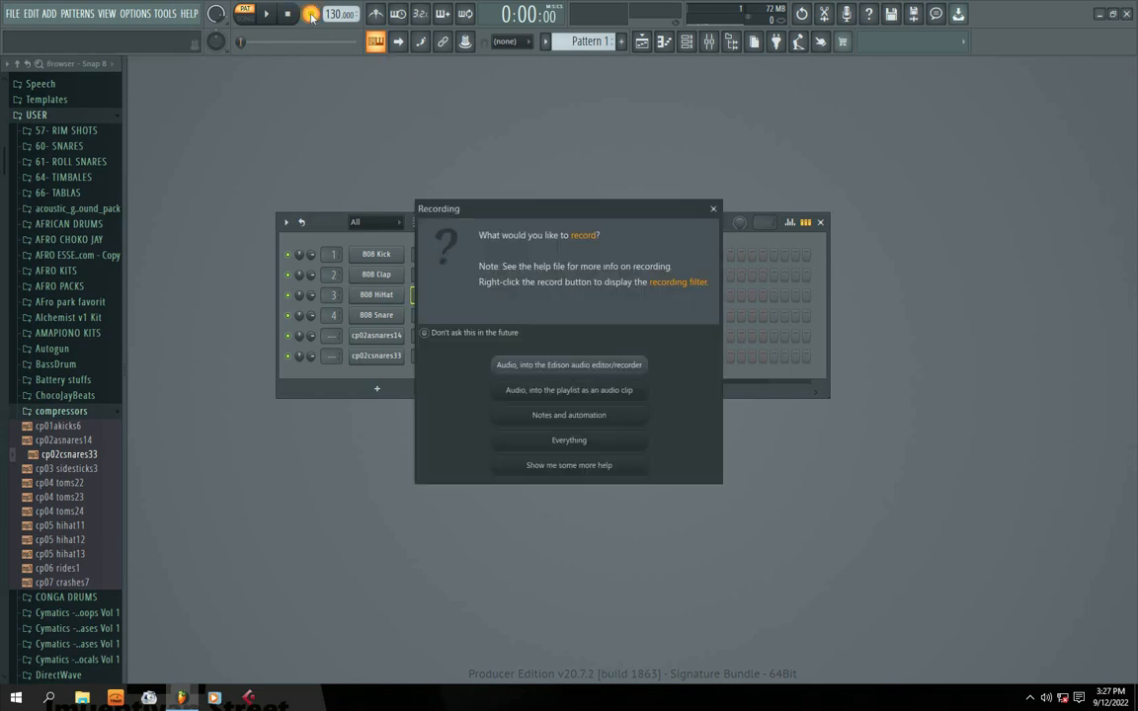
left_click(546, 442)
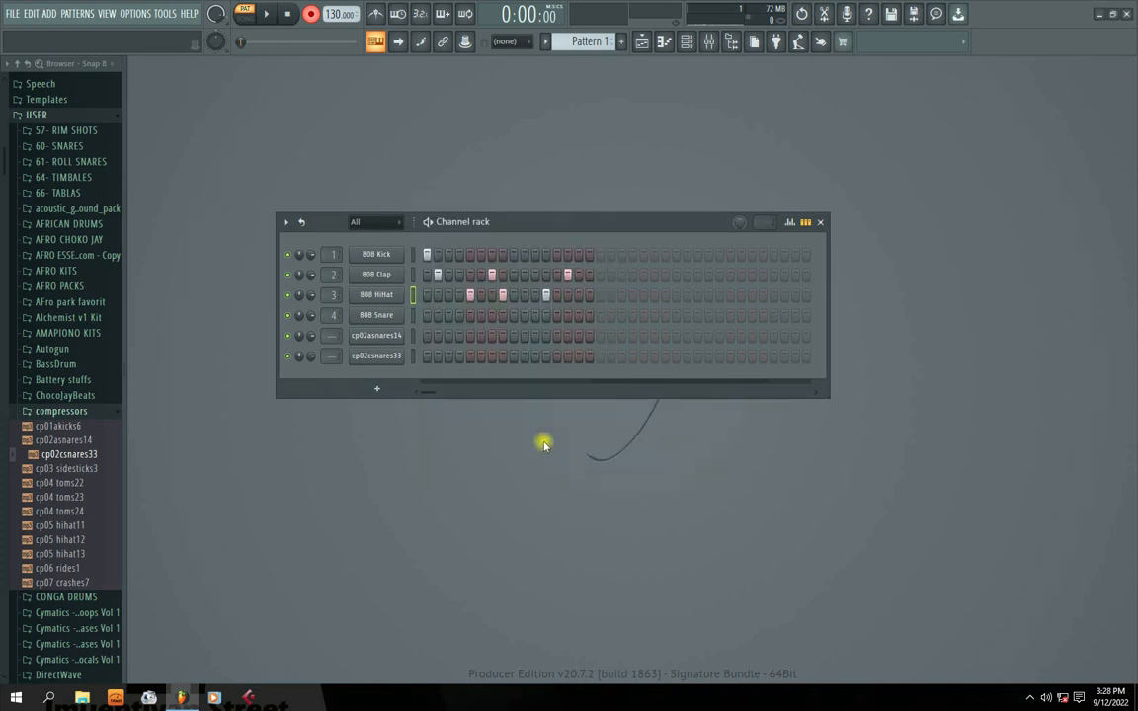
Step: Clear all steps of the 808 Kick, 808 Clap and 808 HiHat channels in Pattern 1
right_click(429, 257)
left_click_drag(469, 295, 566, 288)
left_click_drag(494, 210, 477, 213)
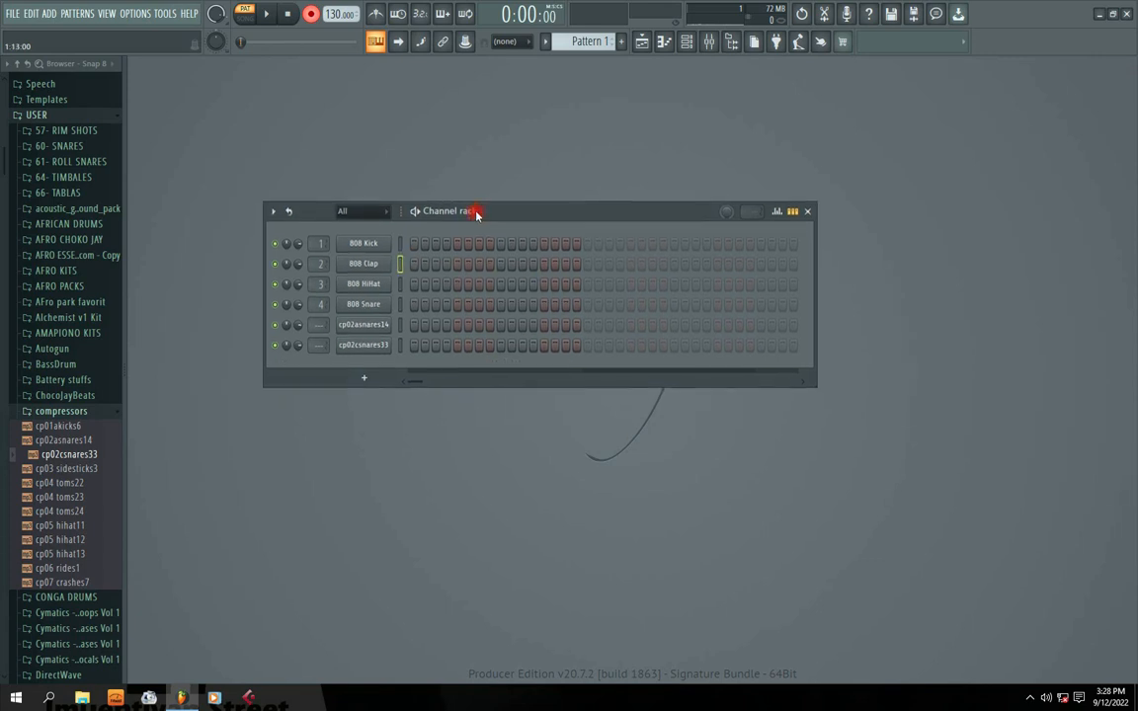
Step: Record a few live 808 Clap notes into Pattern 1, stop the take and disarm recording
left_click(266, 14)
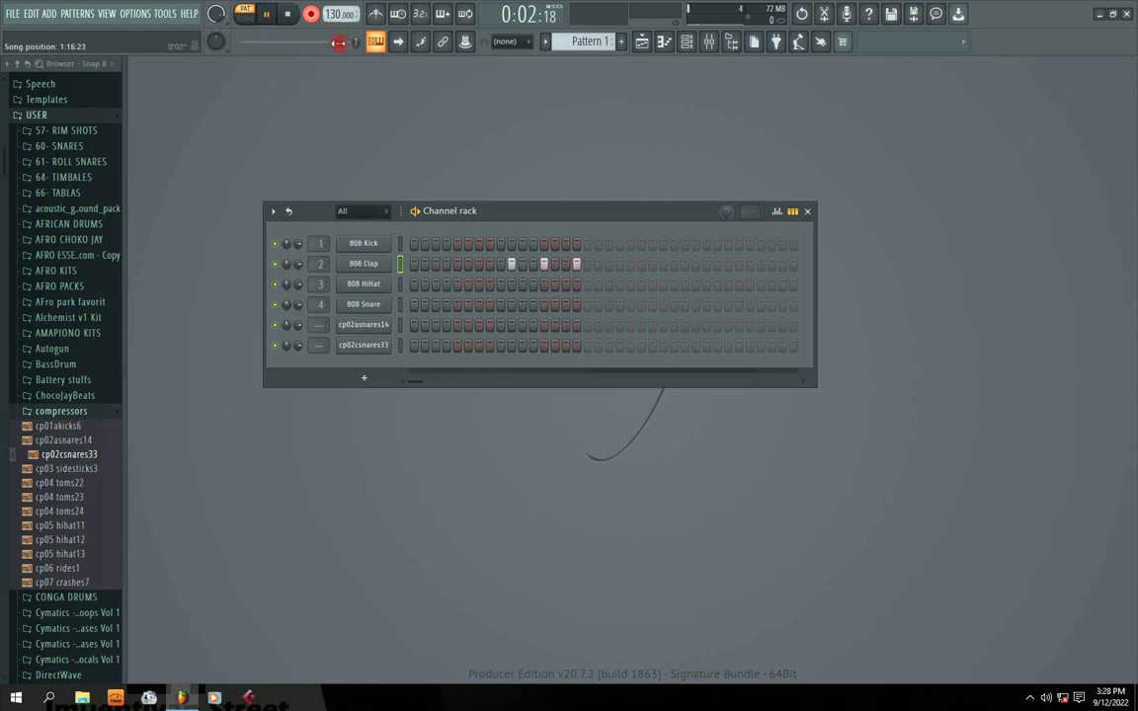
key("space")
left_click_drag(516, 219, 515, 261)
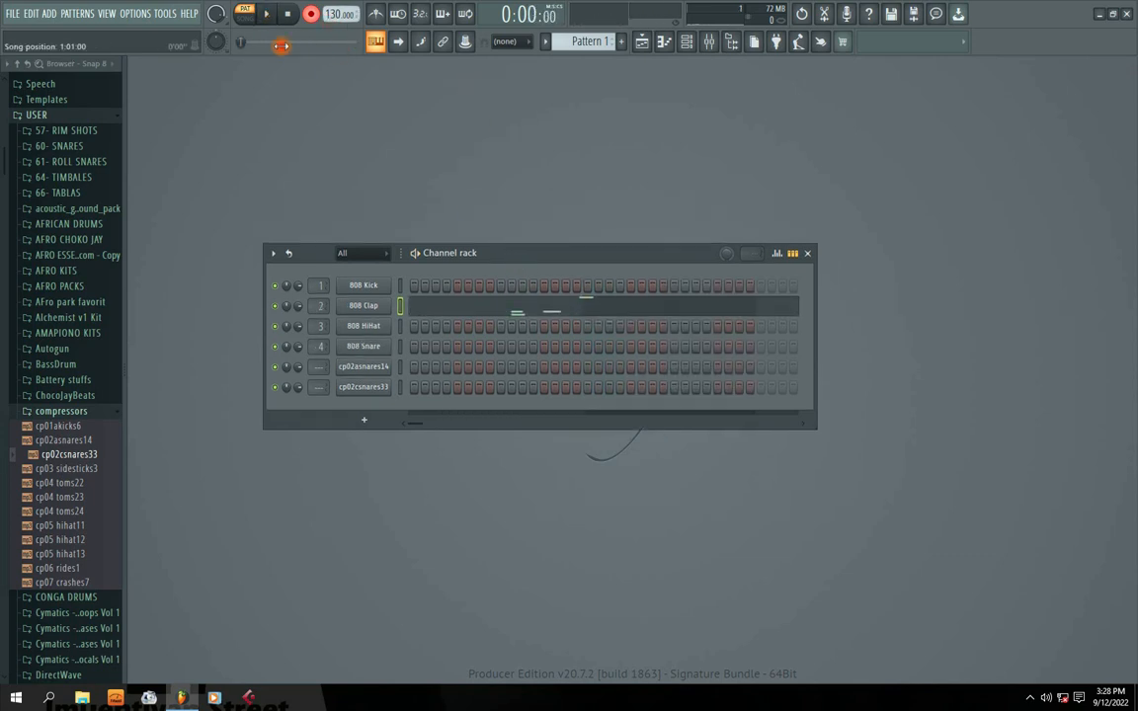
left_click(312, 15)
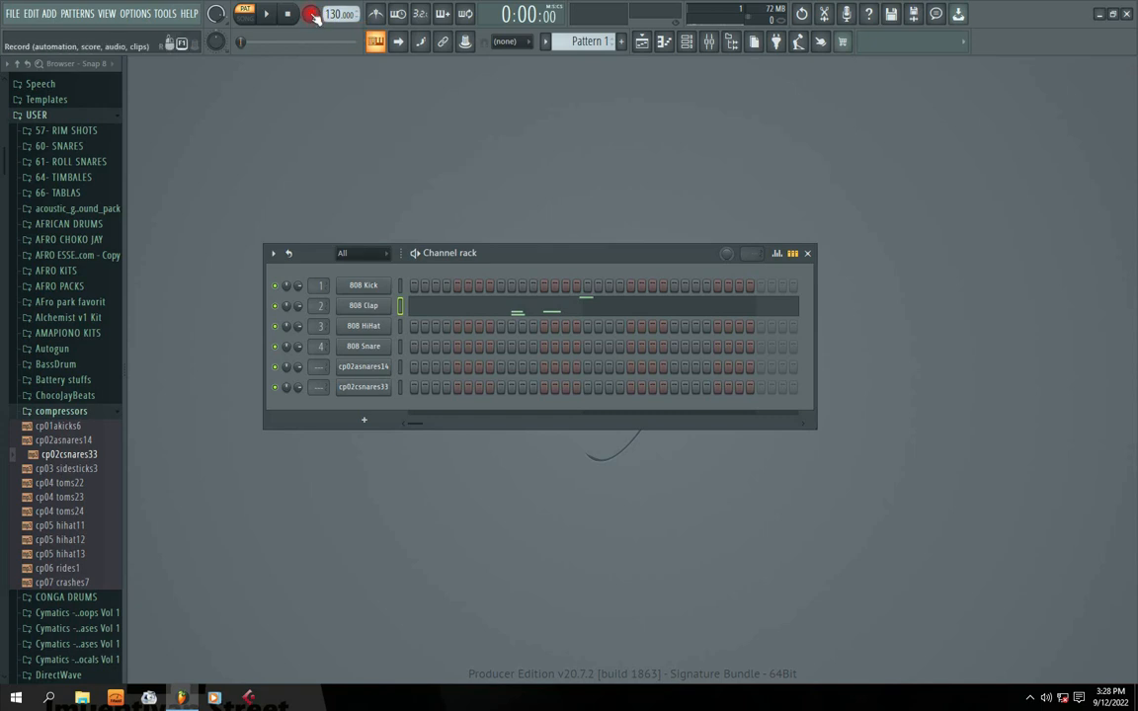
Step: Open the recorded 808 Clap notes in the piano roll, play them back and close the piano roll
left_click(521, 308)
key("space")
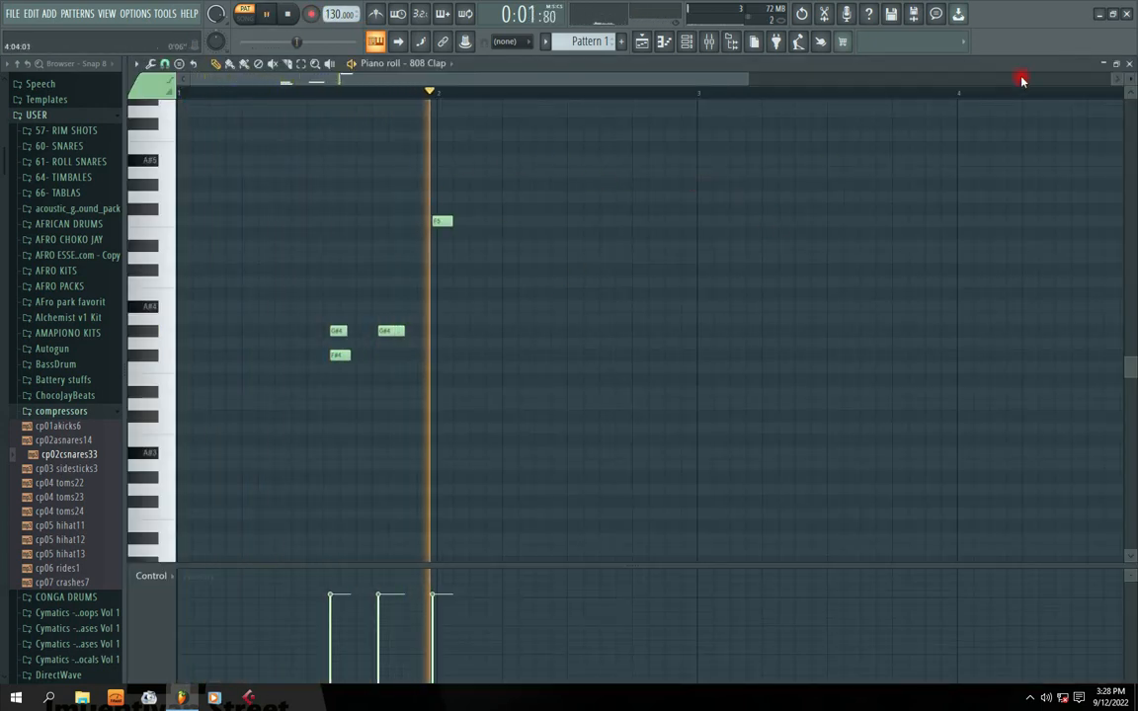
key("space")
left_click(1130, 64)
Step: Cut the recorded notes from the 808 Clap channel
left_click(397, 306)
left_click_drag(515, 258, 500, 253)
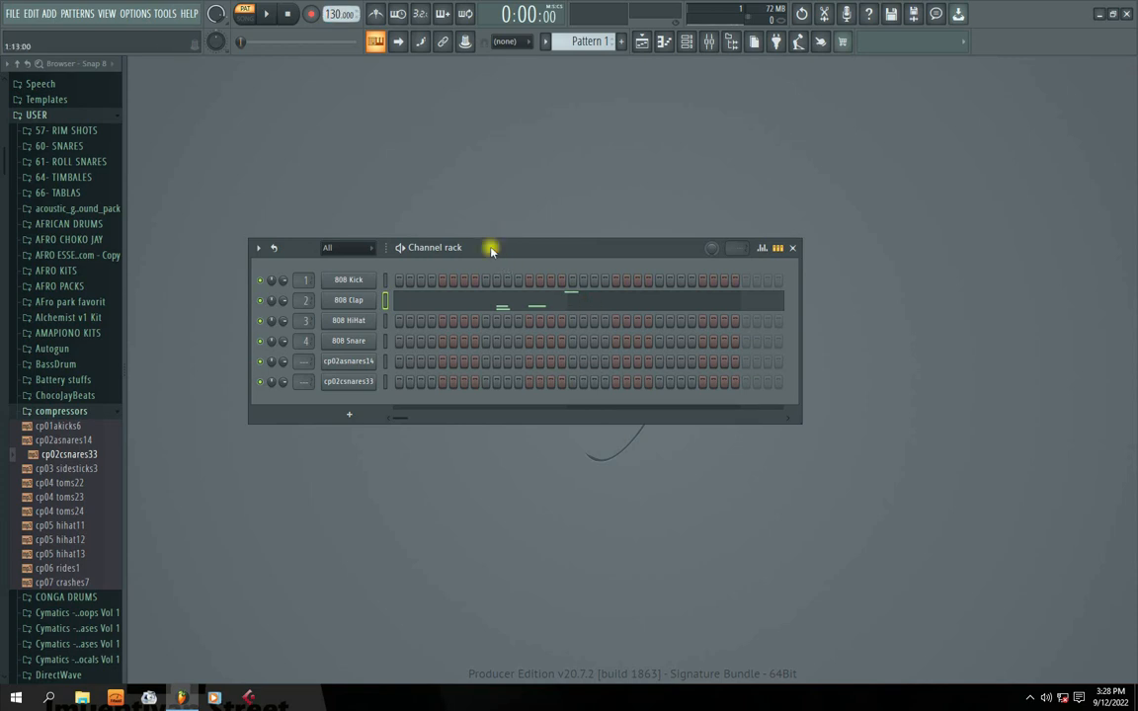
key("ctrl+x")
Step: Program 808 Kick on steps 1, 6 and 15 and 808 Clap on steps 9 and 16, playing the pattern to check it
left_click(399, 280)
left_click(453, 280)
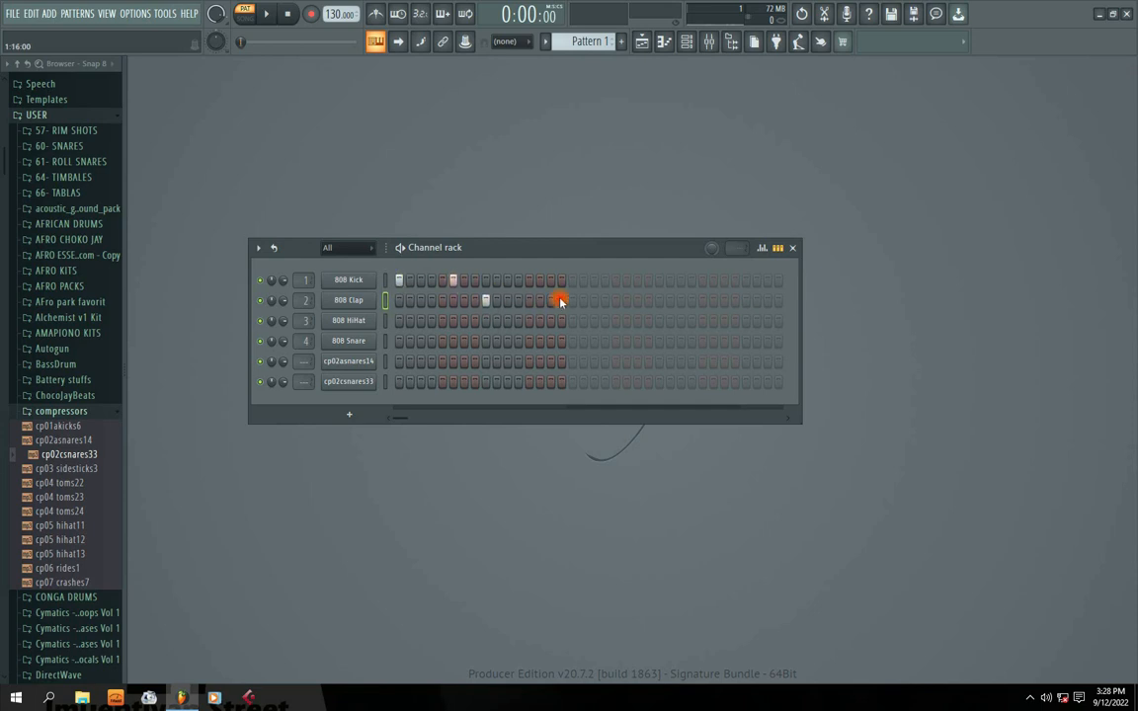
key("space")
left_click_drag(462, 252, 466, 245)
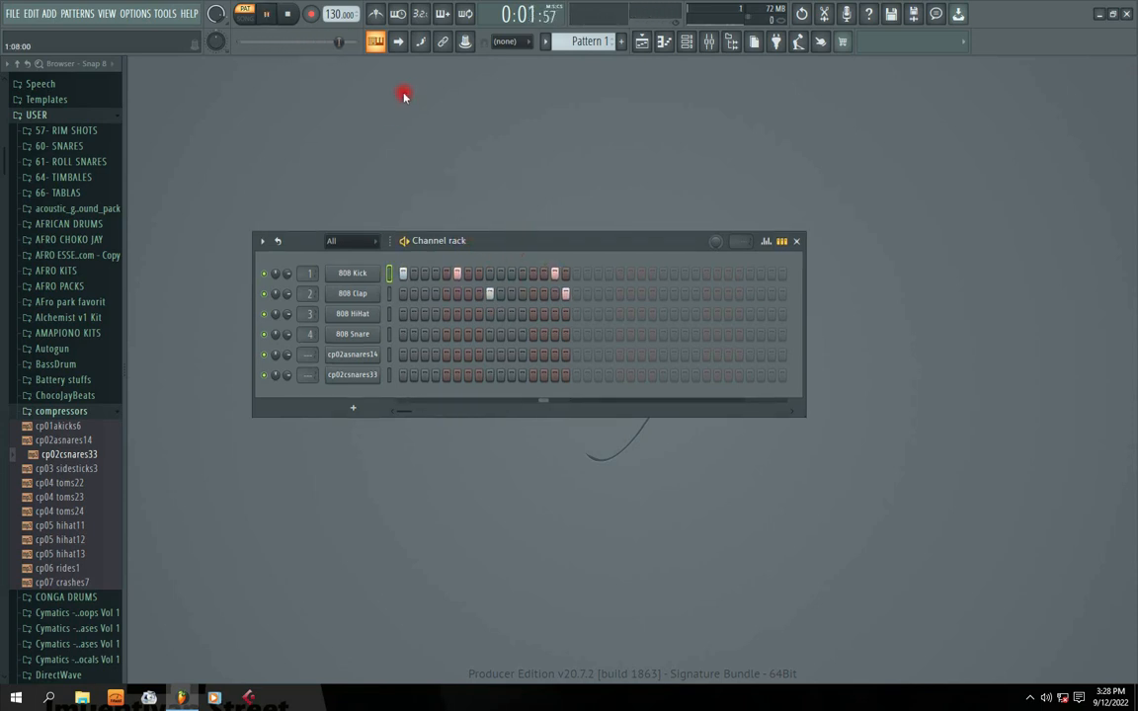
key("space")
Step: Set the project tempo to the 100 BPM preset and start playing the pattern
right_click(339, 14)
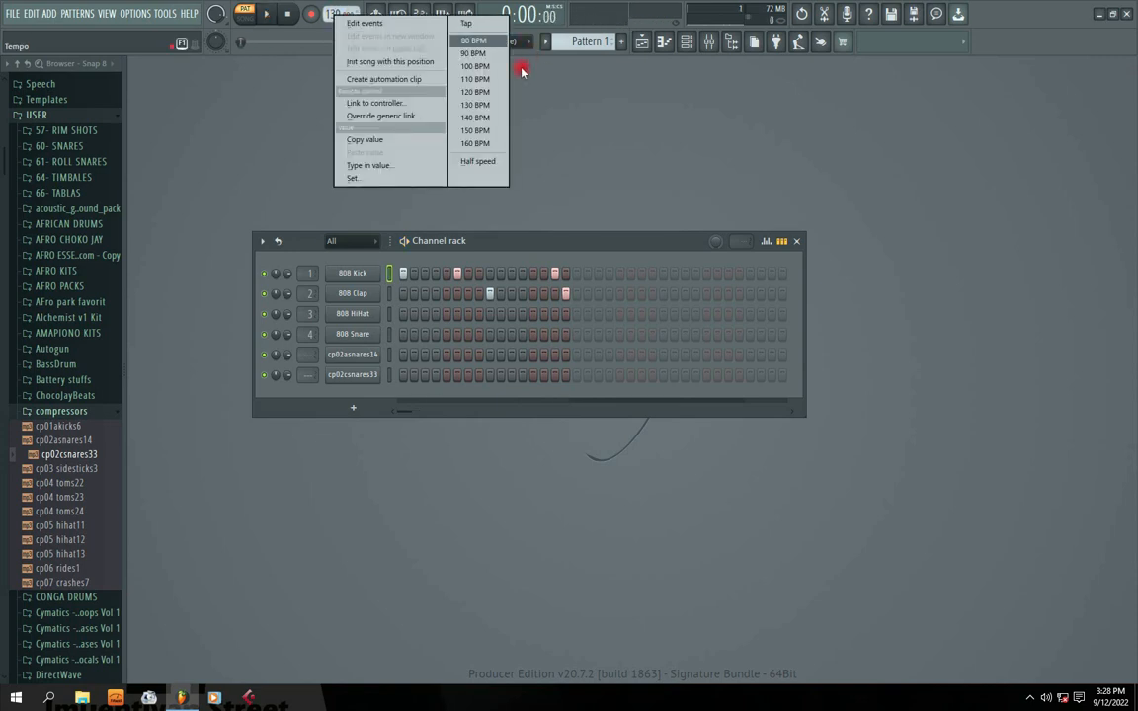
left_click(475, 67)
key("space")
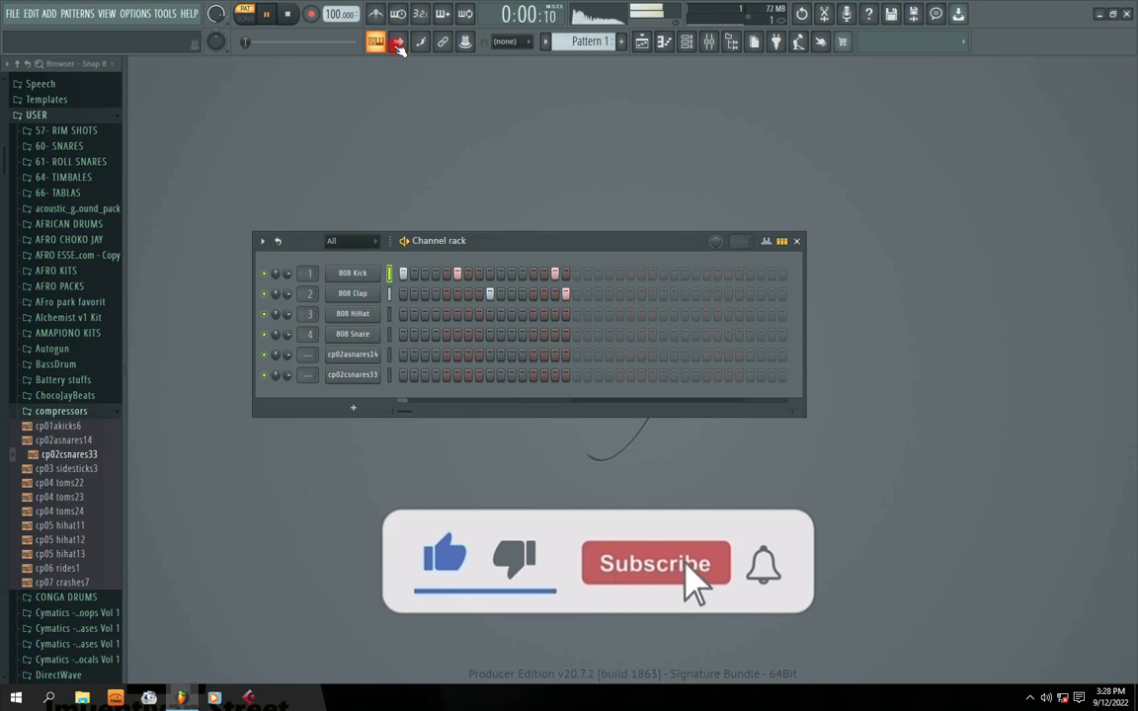
Step: Move the 808 Clap hit from step 16 to step 13, listen to the change and stop playback
left_click(533, 295)
right_click(565, 294)
left_click(463, 295)
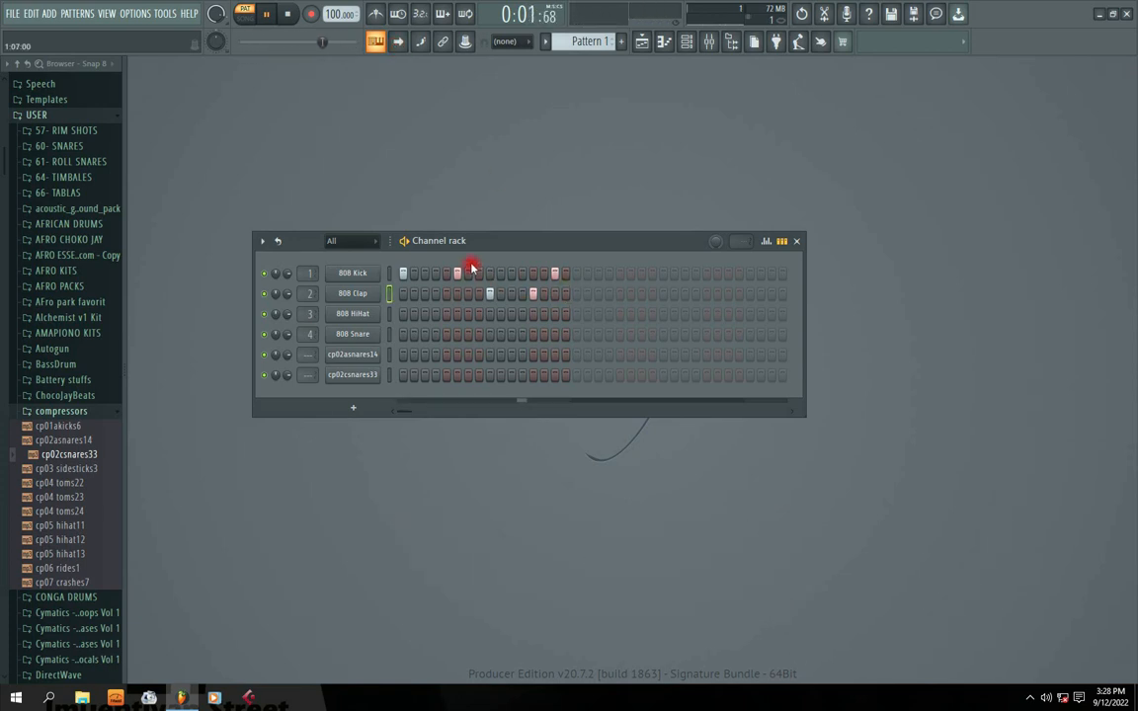
key("space")
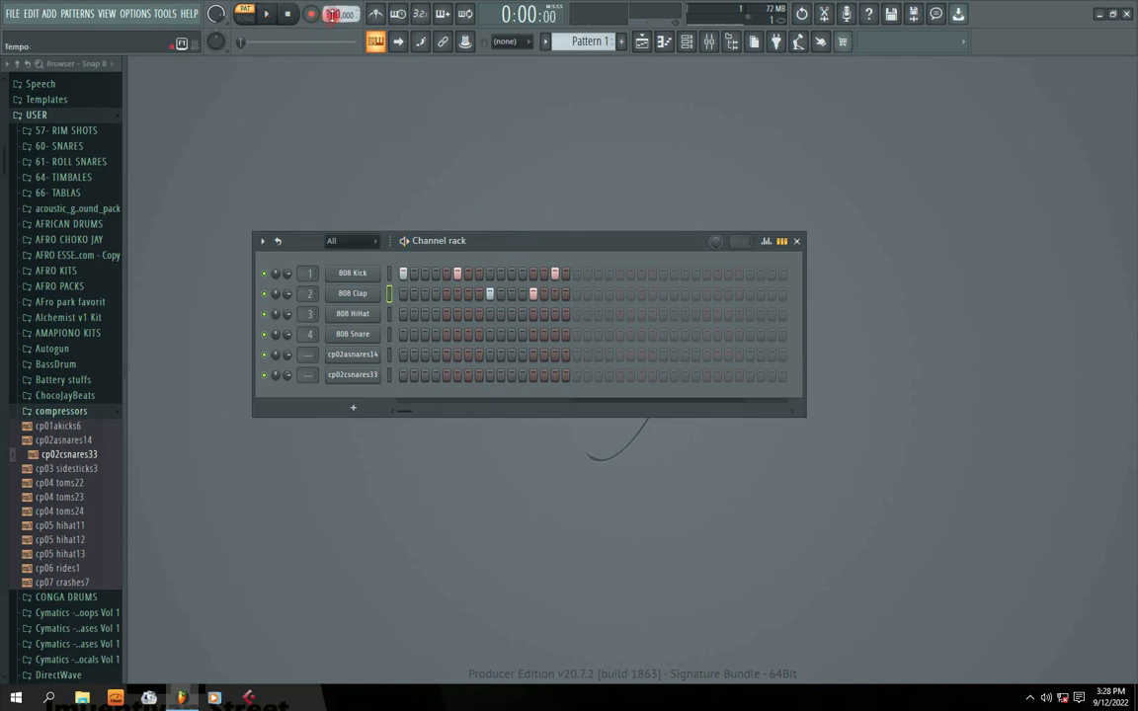
Step: Raise the tempo to 140 BPM and play the pattern at that speed
right_click(334, 15)
left_click(499, 109)
key("space")
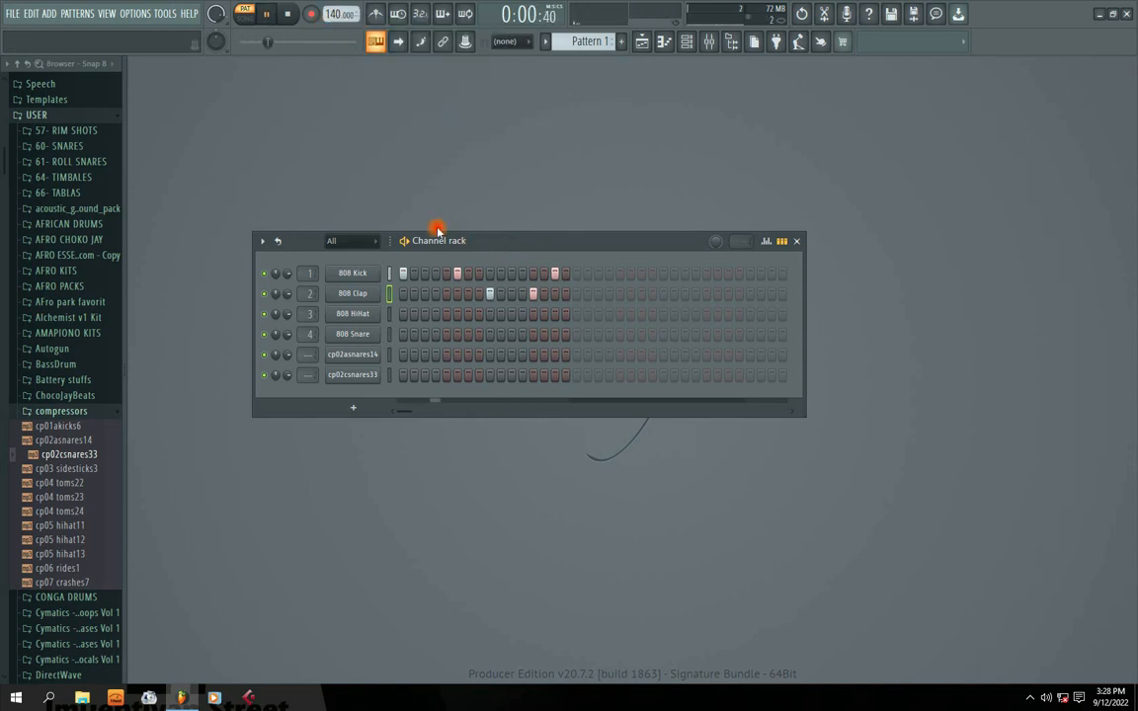
key("space")
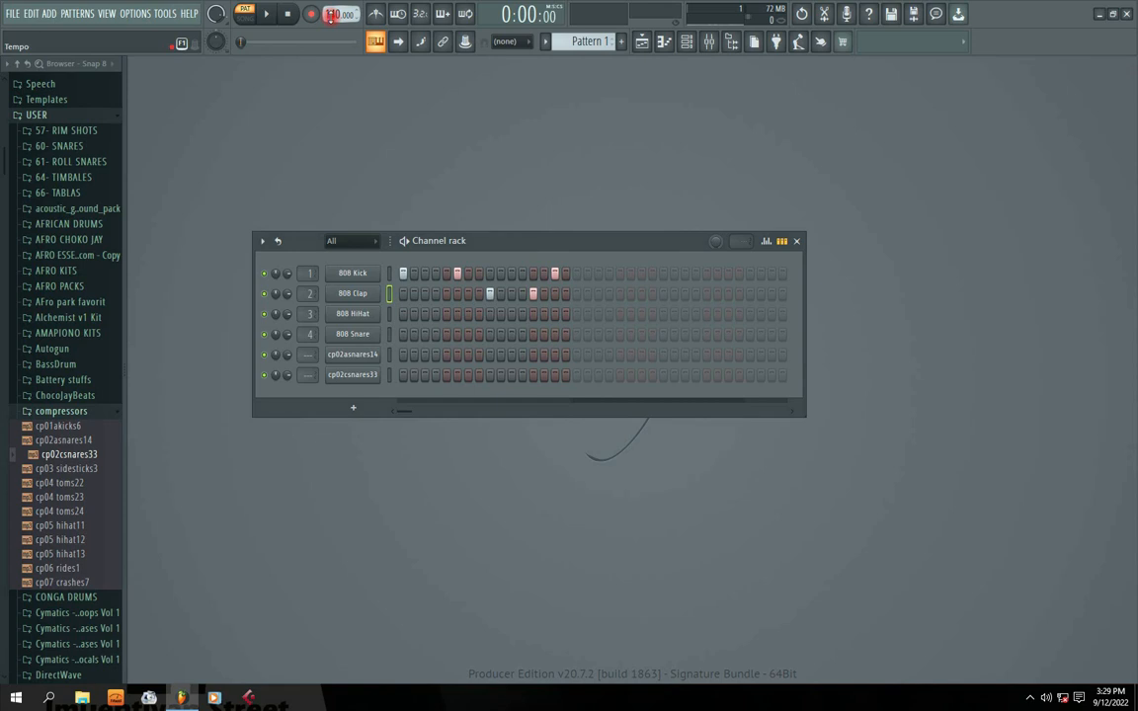
Step: Set the tempo to 110 BPM, lower it to 56 BPM and play the pattern during the change
right_click(336, 14)
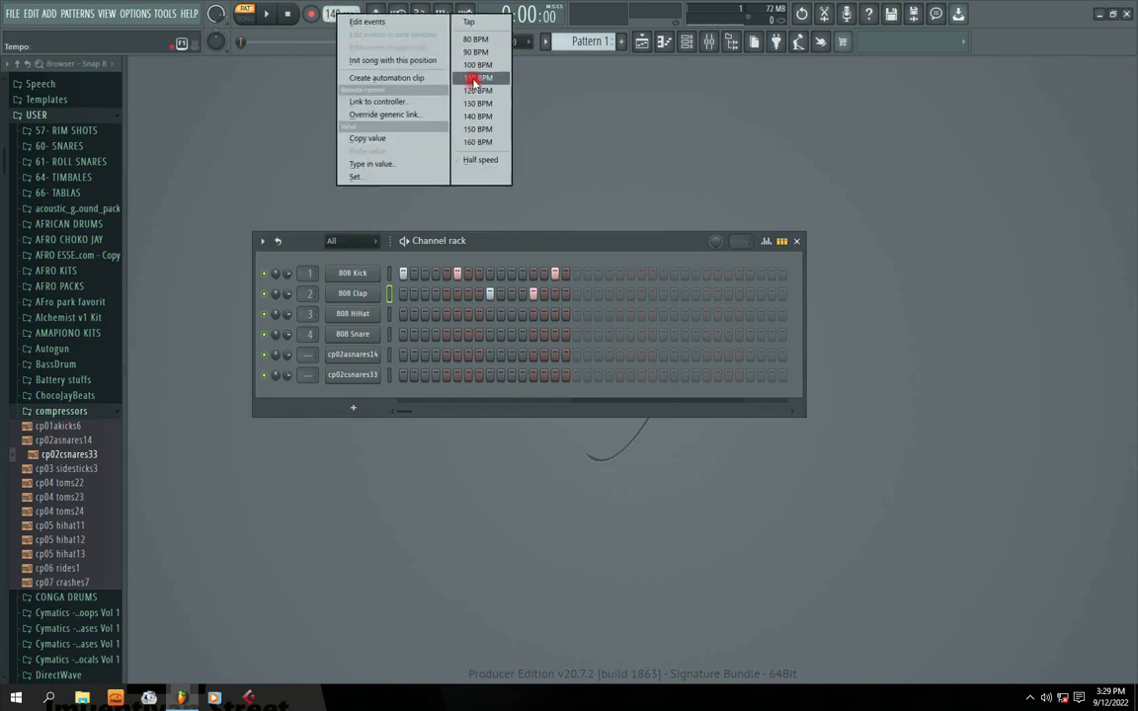
left_click(476, 77)
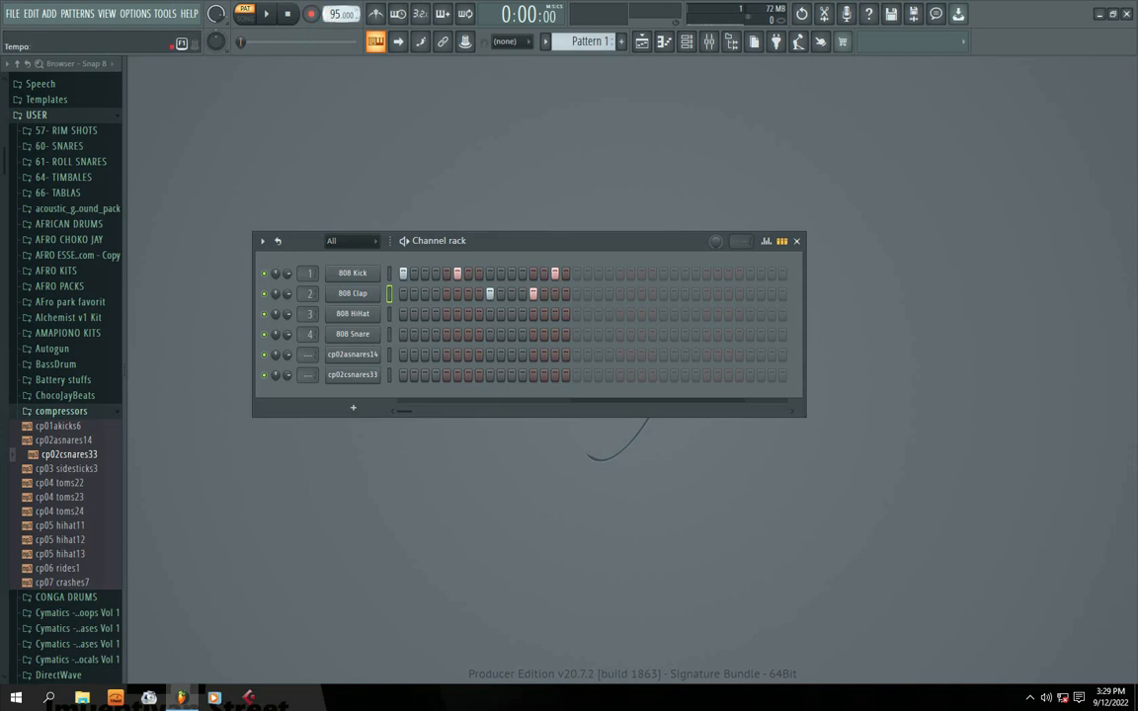
key("space")
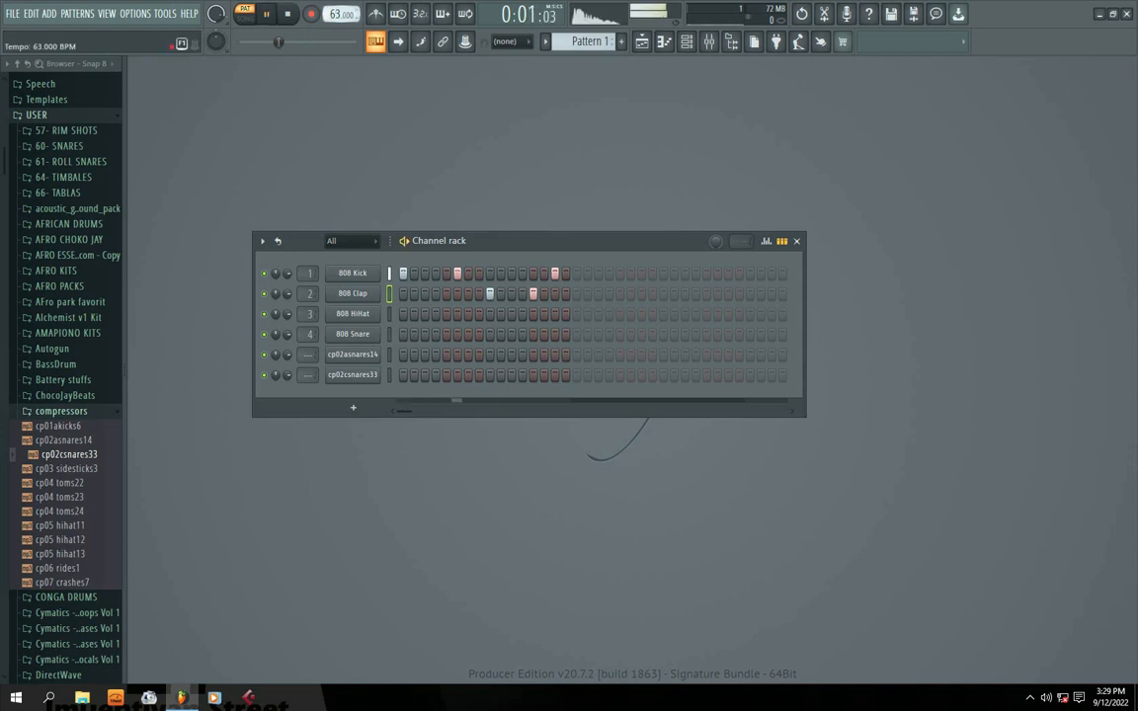
key("space")
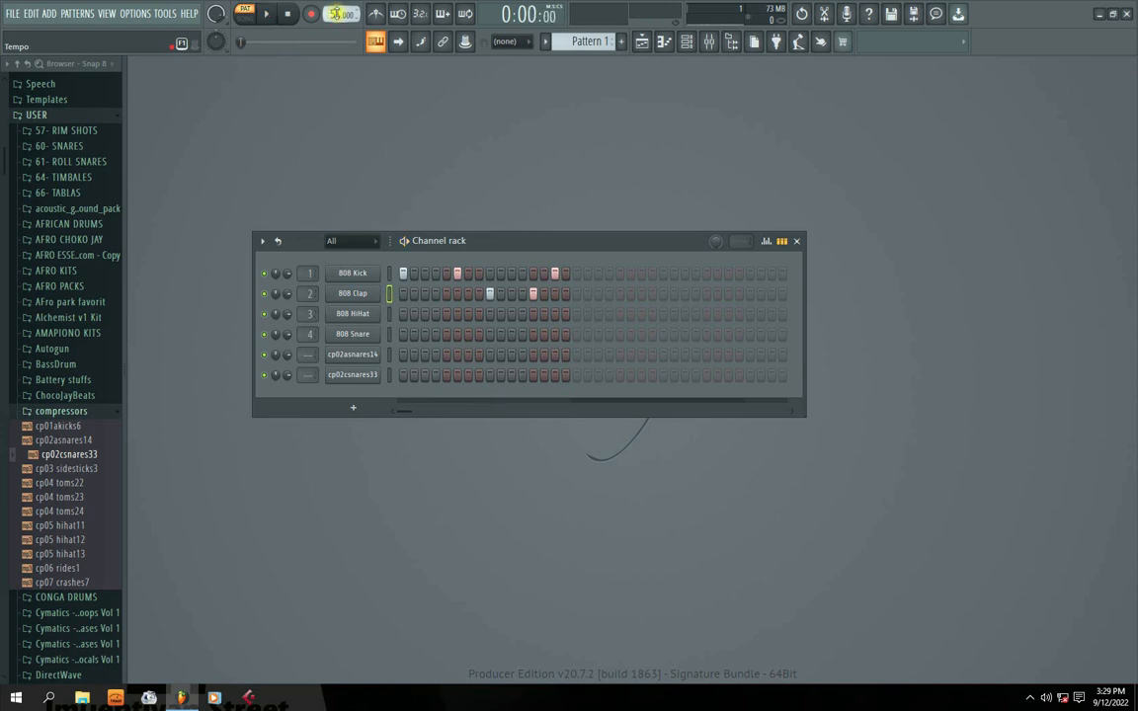
right_click(337, 14)
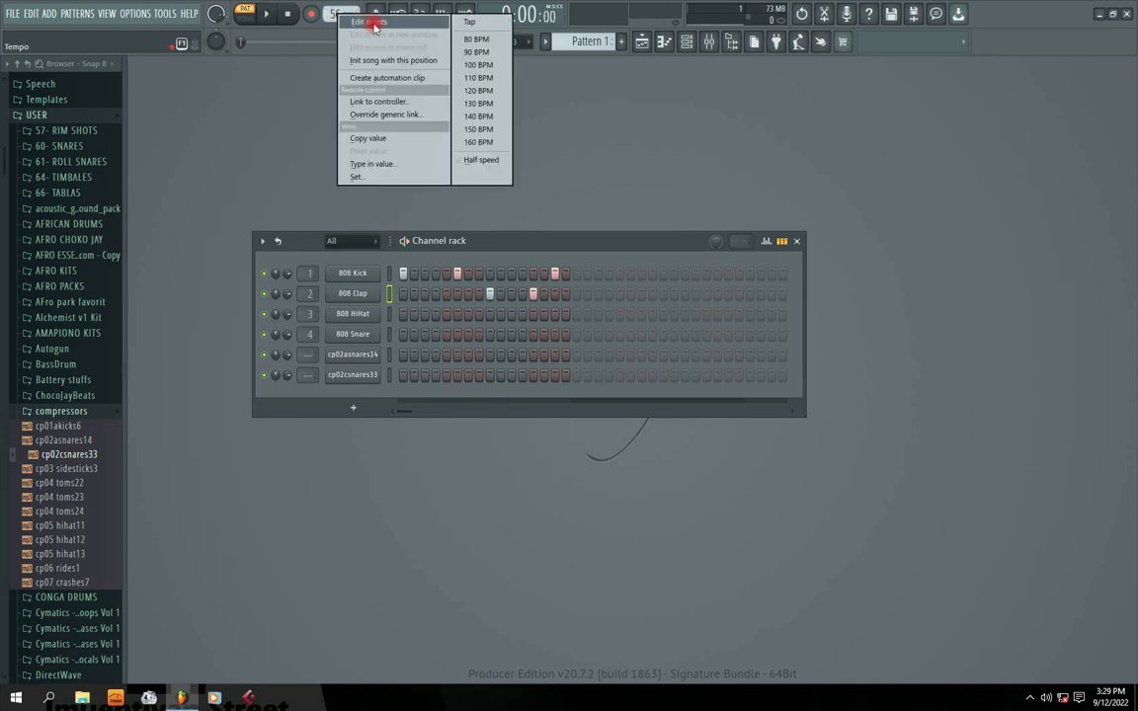
left_click(374, 25)
left_click(873, 126)
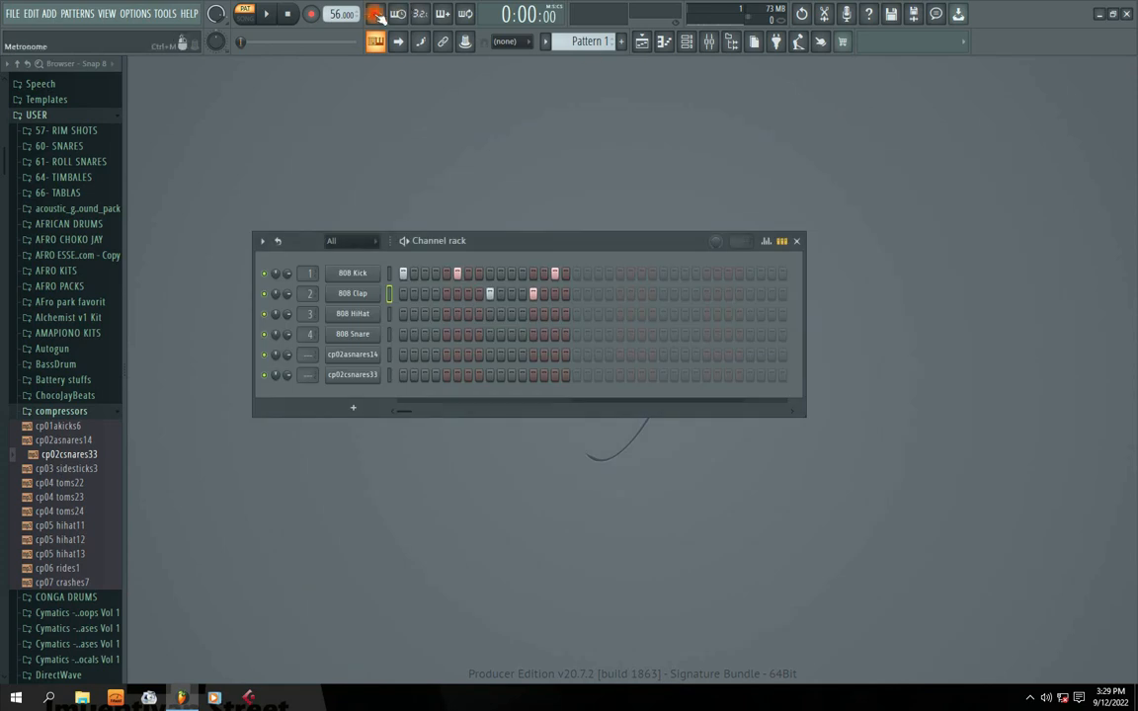
Step: Set the tempo to 150 BPM, play the pattern and vary the tempo during playback
right_click(336, 14)
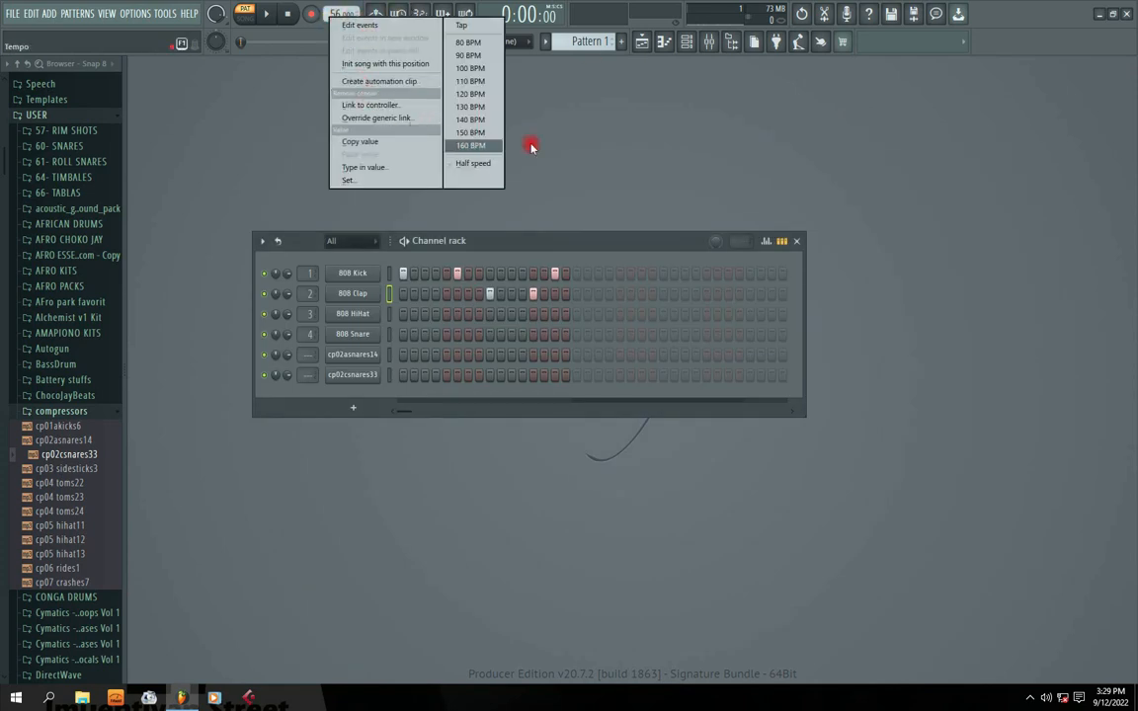
left_click(470, 132)
key("space")
left_click_drag(341, 13, 341, 59)
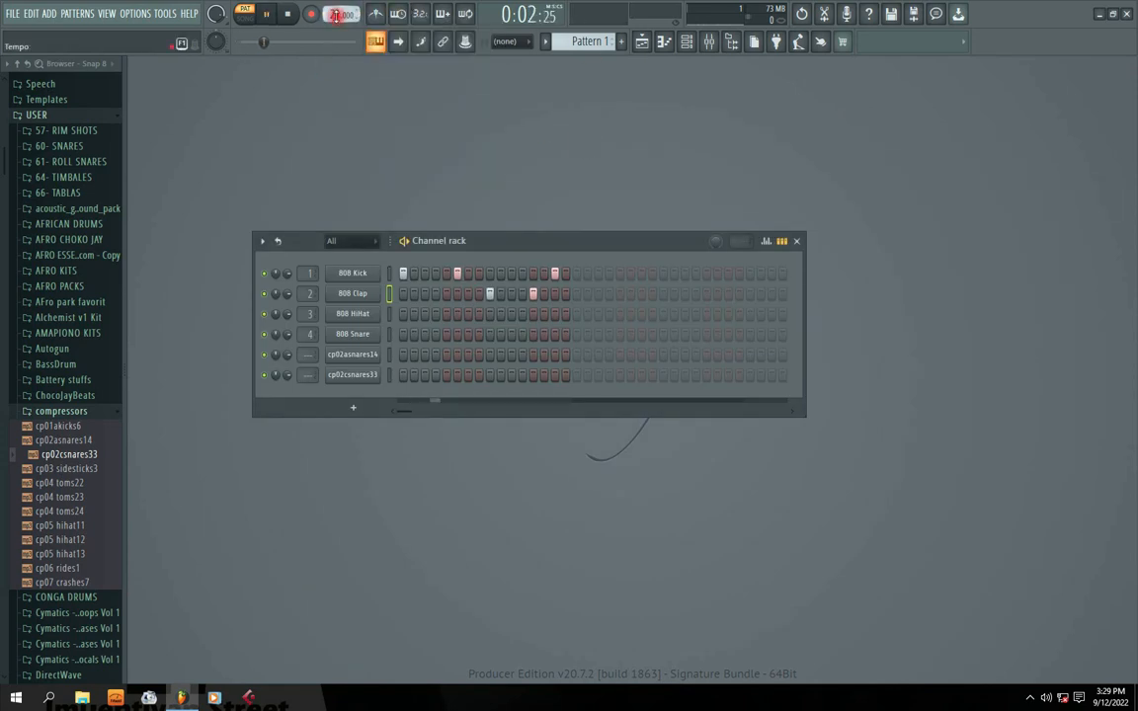
key("space")
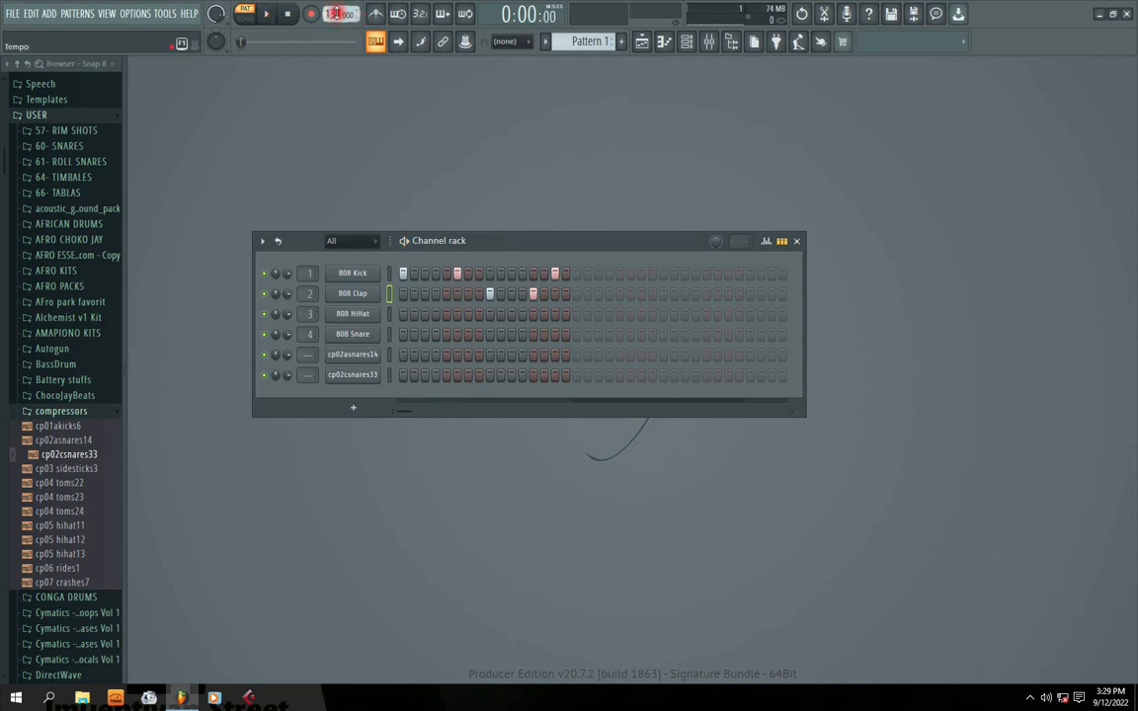
Step: Play and stop the pattern a few times while adjusting the tempo to 130 and finally 132 BPM
key("space")
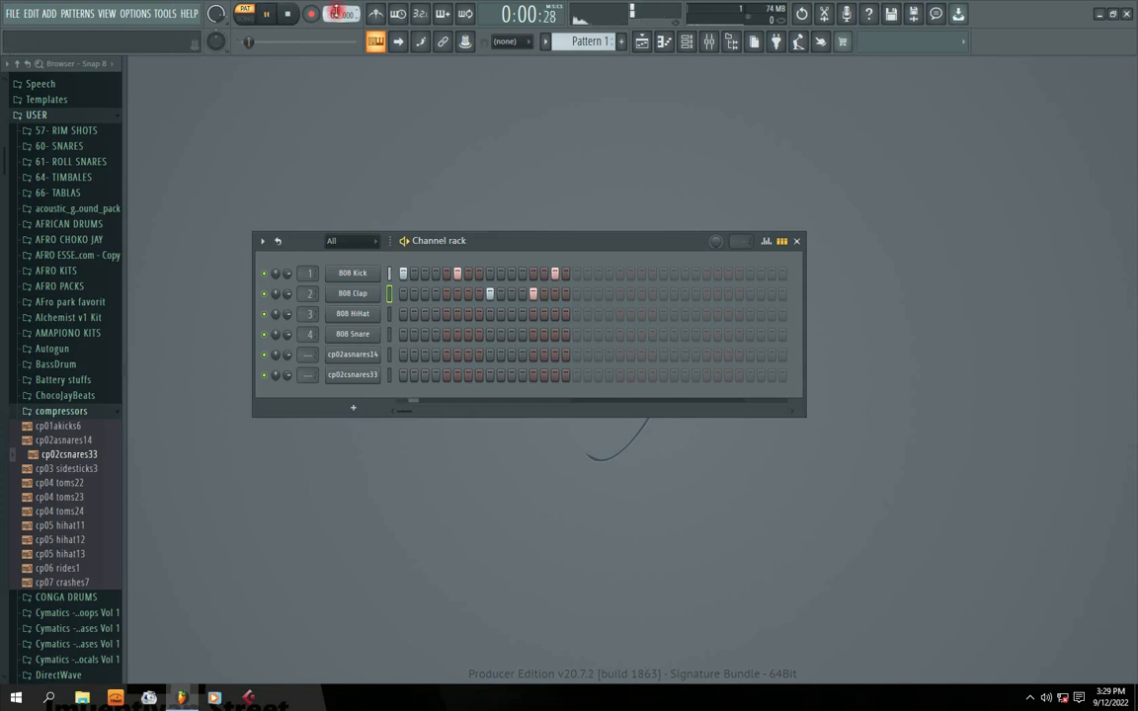
key("space")
type("96")
key("Return")
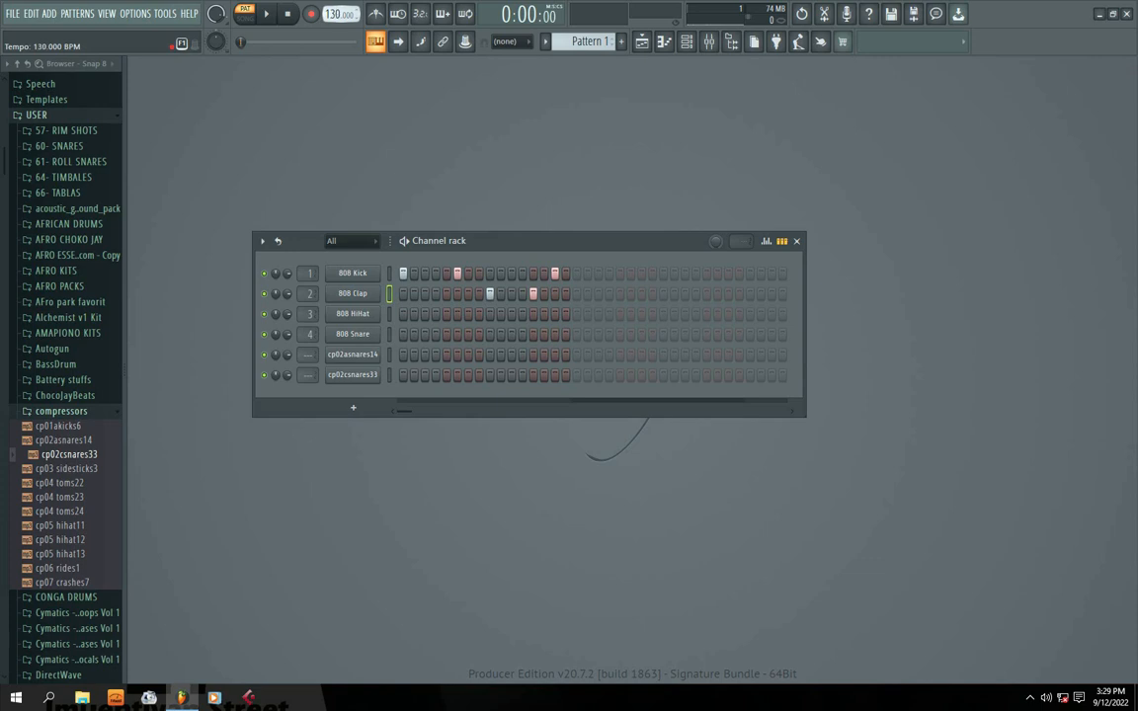
key("space")
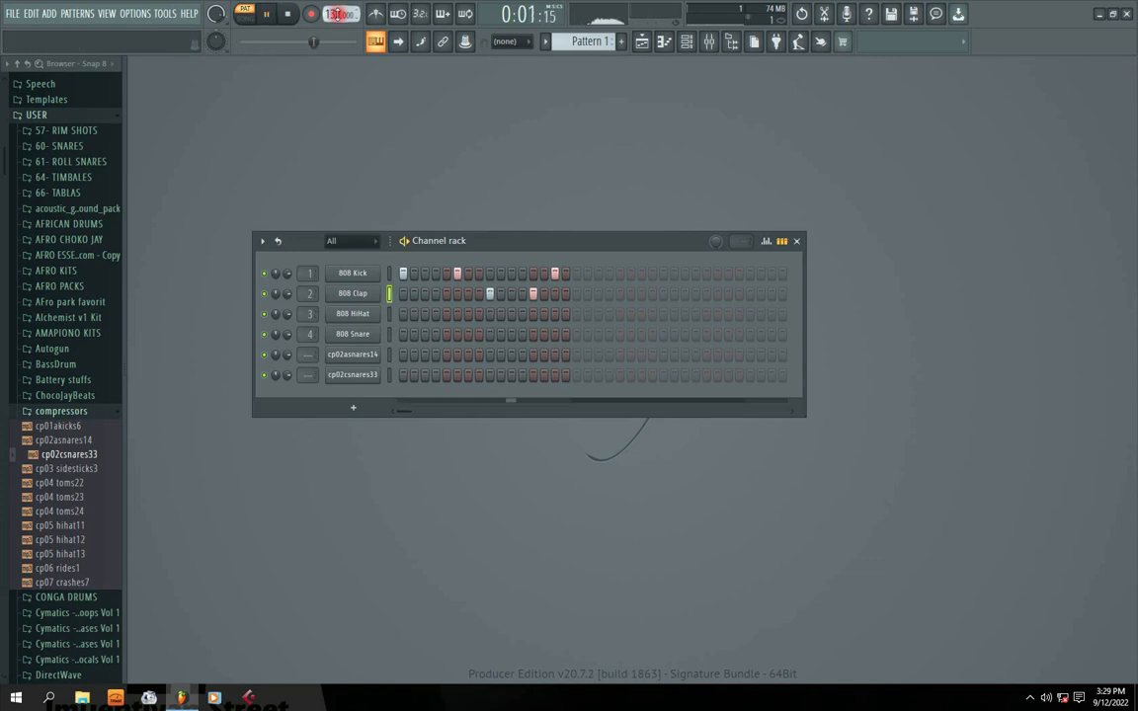
key("space")
Step: Shift the channel rack slightly and return the tempo to 100 BPM
left_click_drag(490, 245, 514, 253)
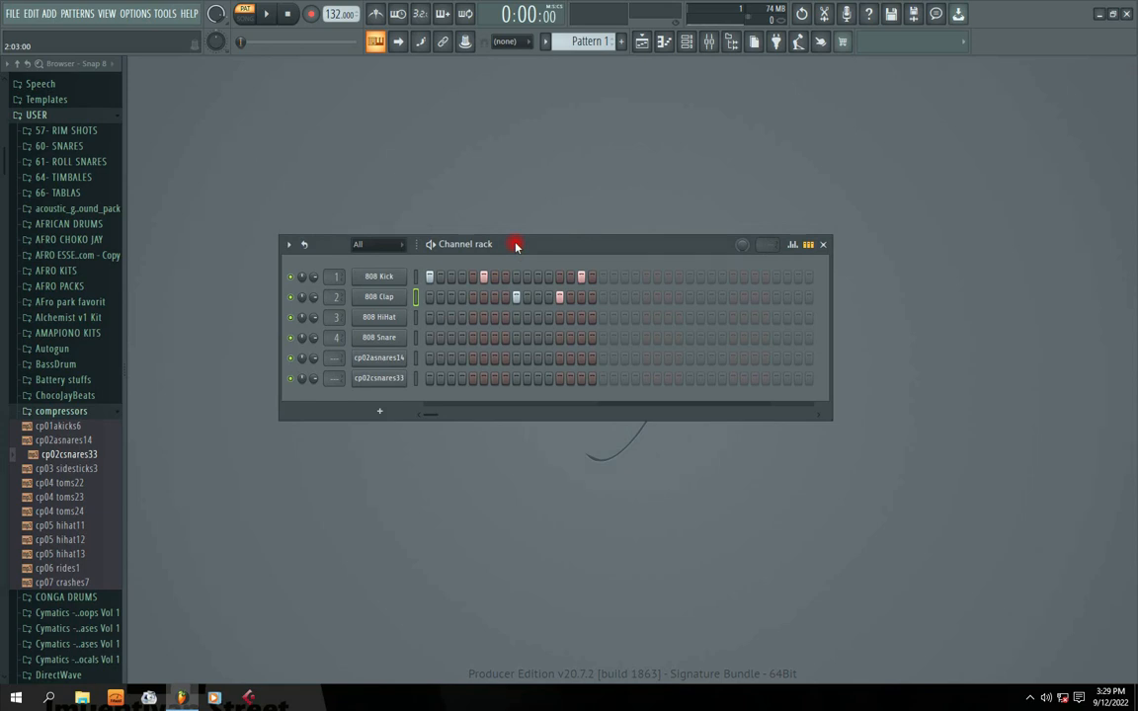
right_click(336, 14)
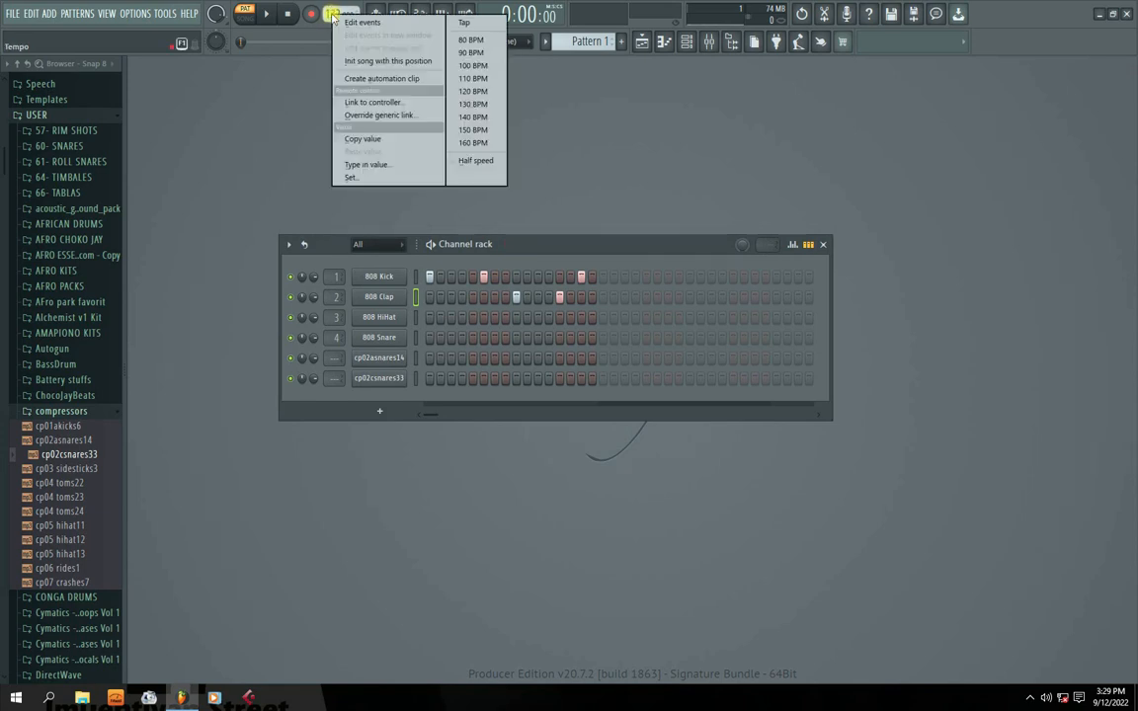
left_click(470, 66)
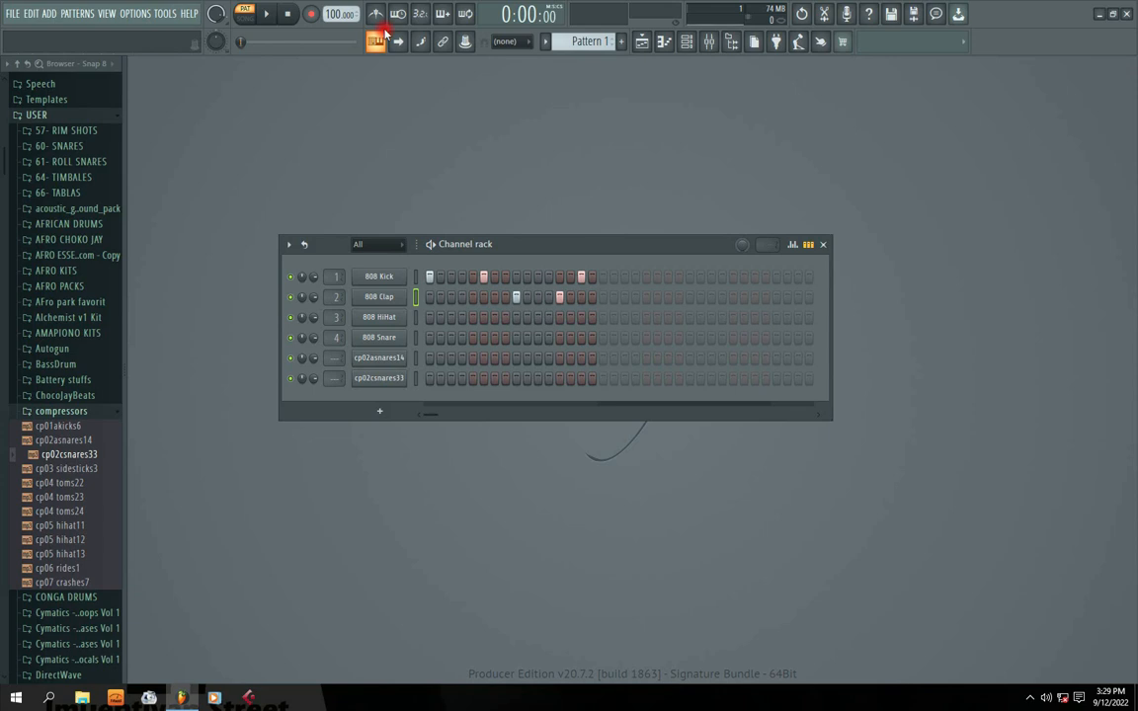
Step: Enable the metronome and play the pattern with it
left_click(378, 15)
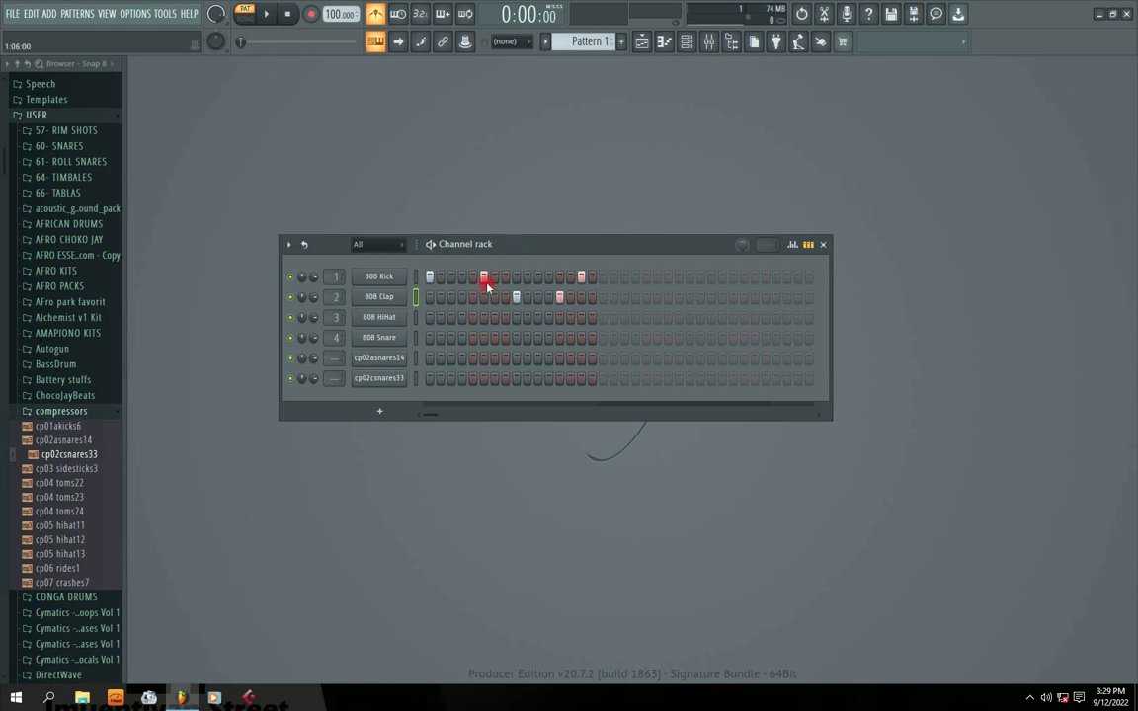
key("space")
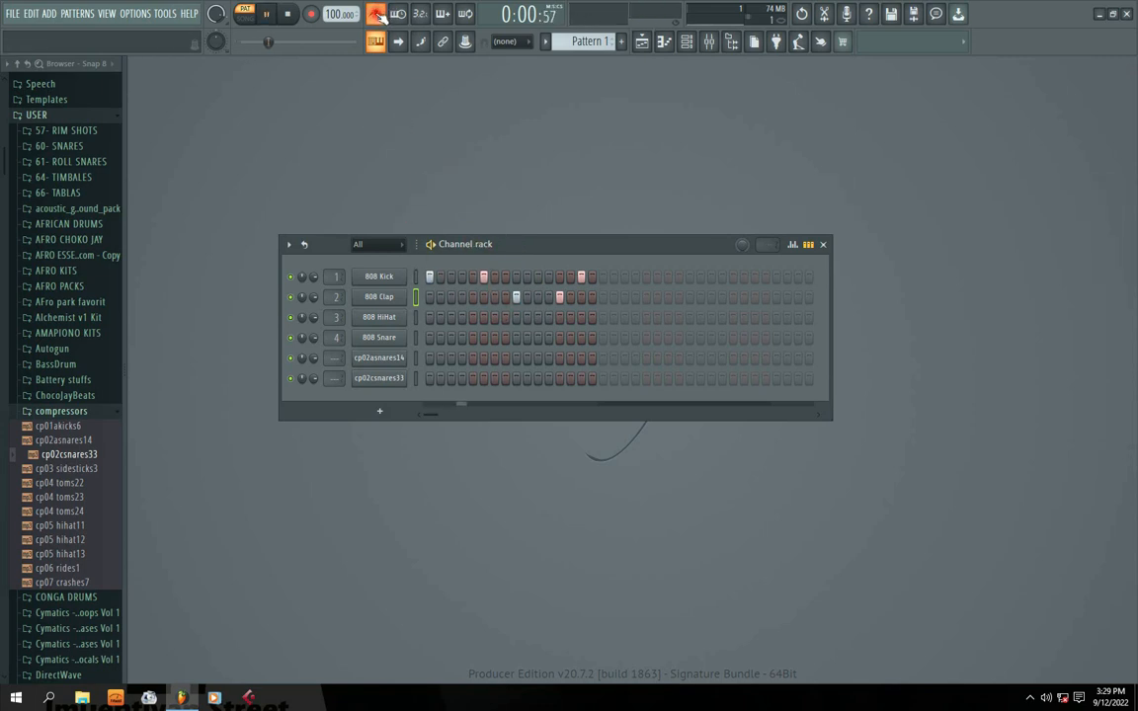
Step: Mute the 808 Kick, 808 Clap and 808 HiHat channels, listen to the metronome on its own and switch it off
key("space")
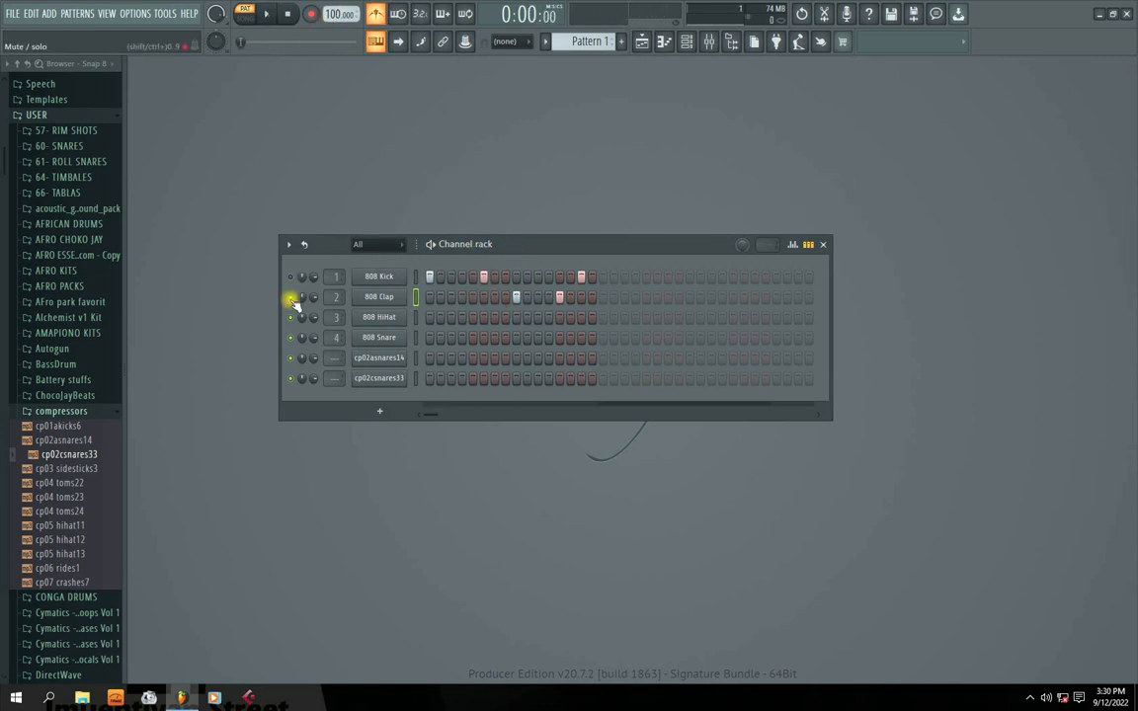
key("space")
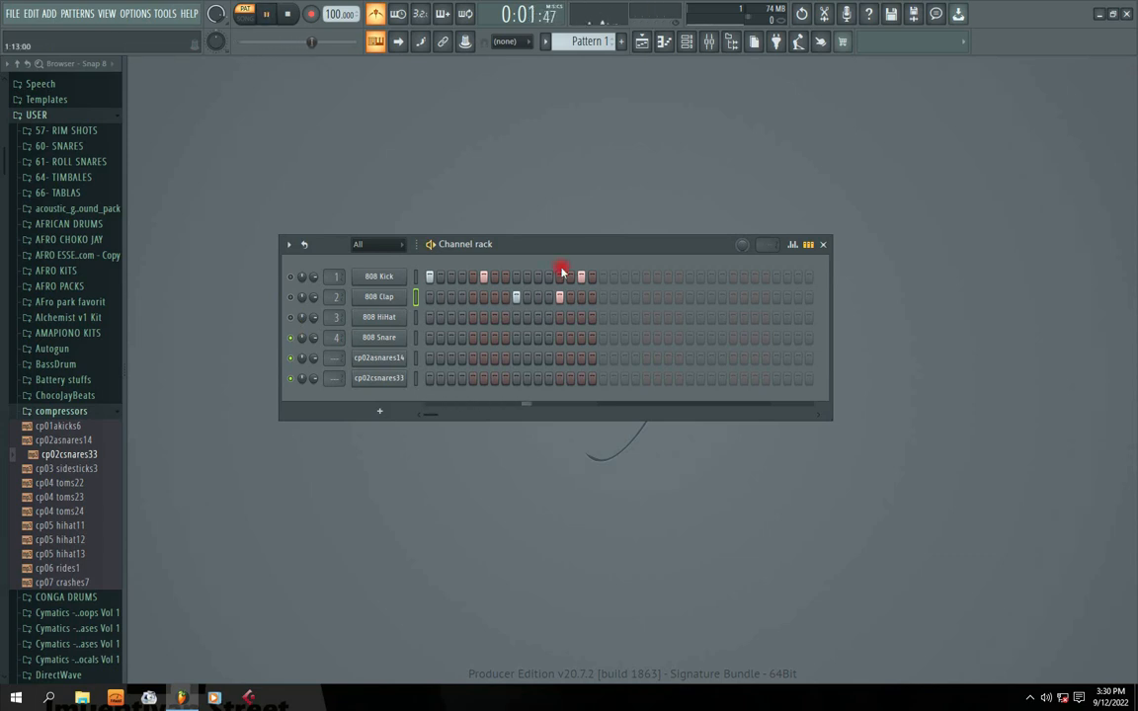
key("space")
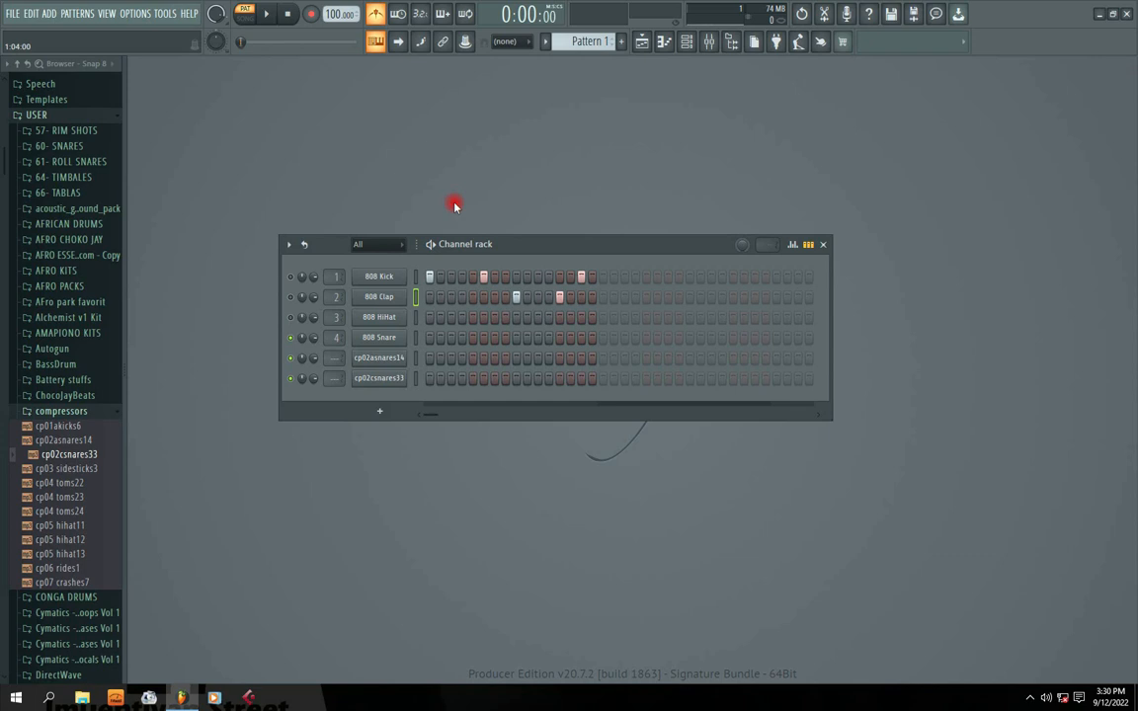
key("space")
key("space")
left_click(376, 16)
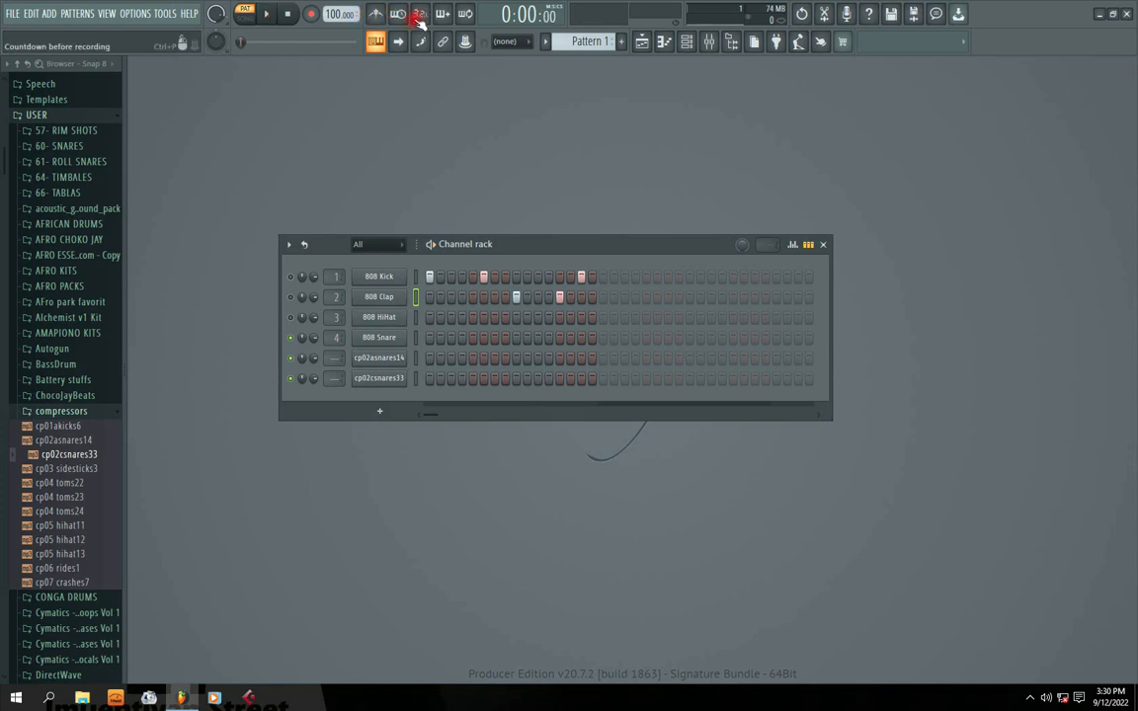
Step: Clear the kick and clap steps and arm recording of everything with the countdown and metronome enabled
left_click(422, 15)
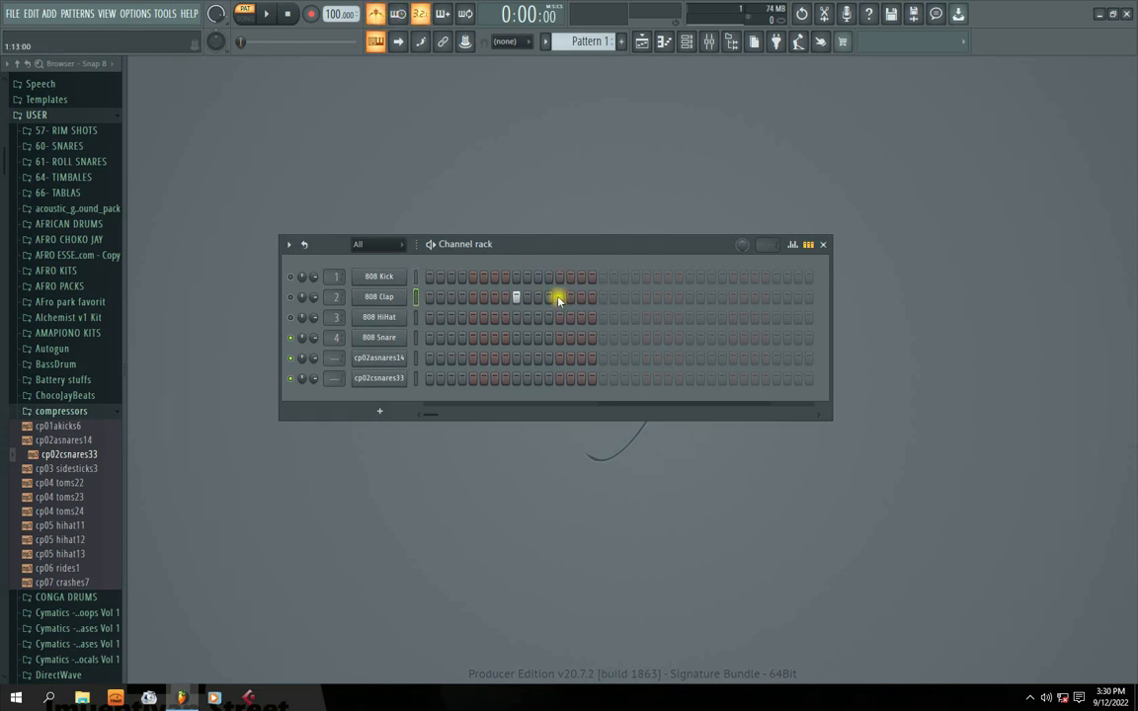
left_click_drag(507, 244, 508, 217)
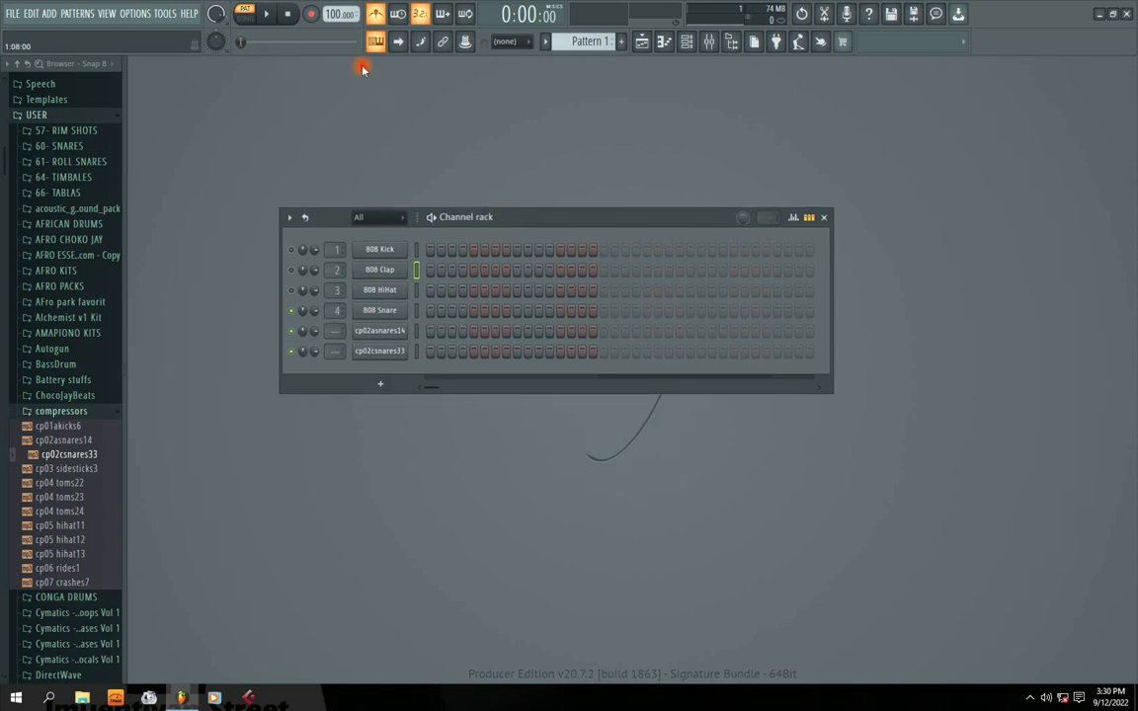
left_click(310, 14)
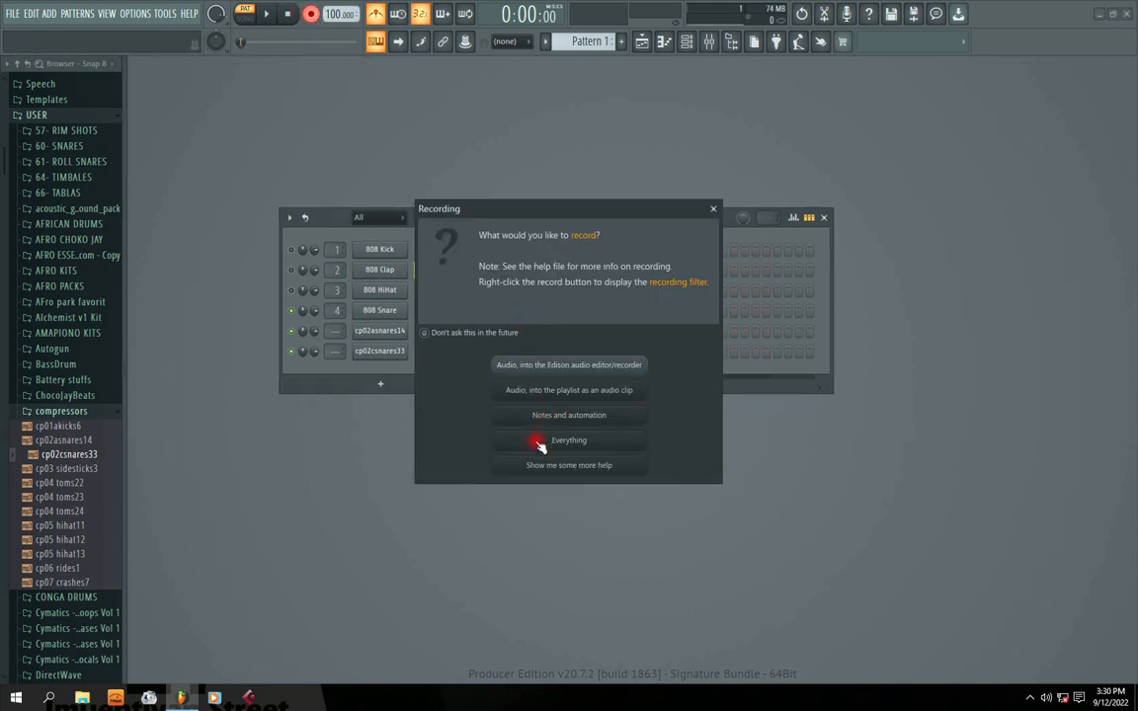
left_click(539, 443)
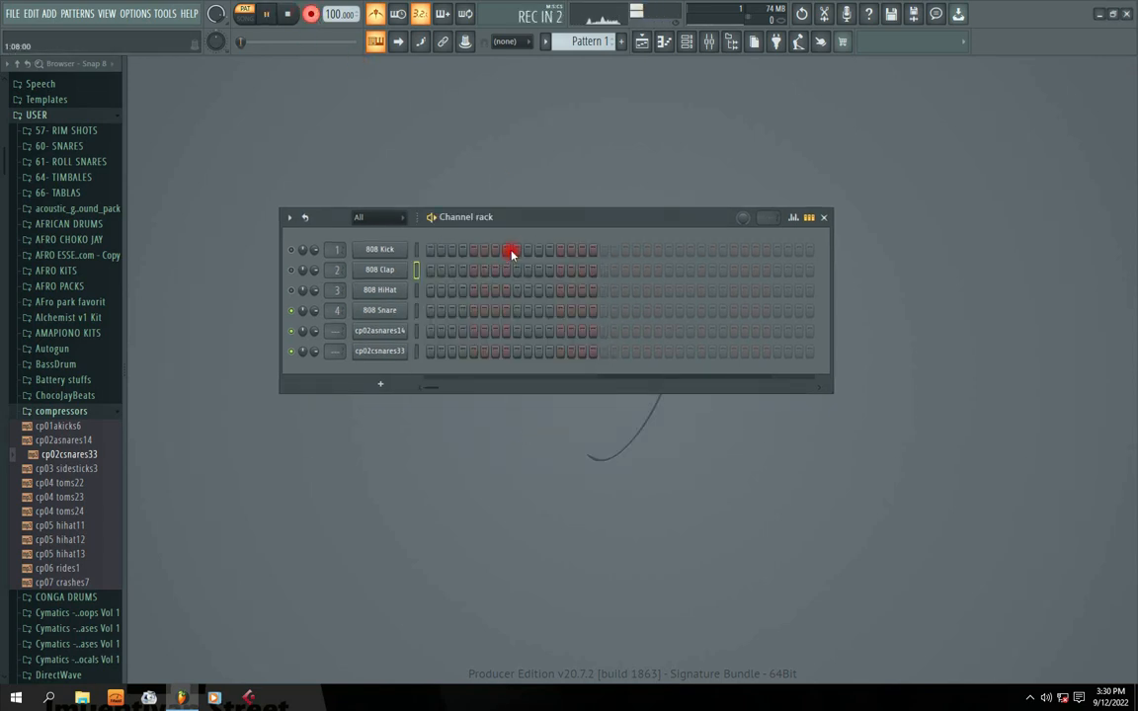
Step: Record three F#4 hits on the 808 Clap channel, stop, and turn off the countdown and metronome
key("g")
key("g")
key("g")
key("space")
left_click(424, 17)
left_click(380, 18)
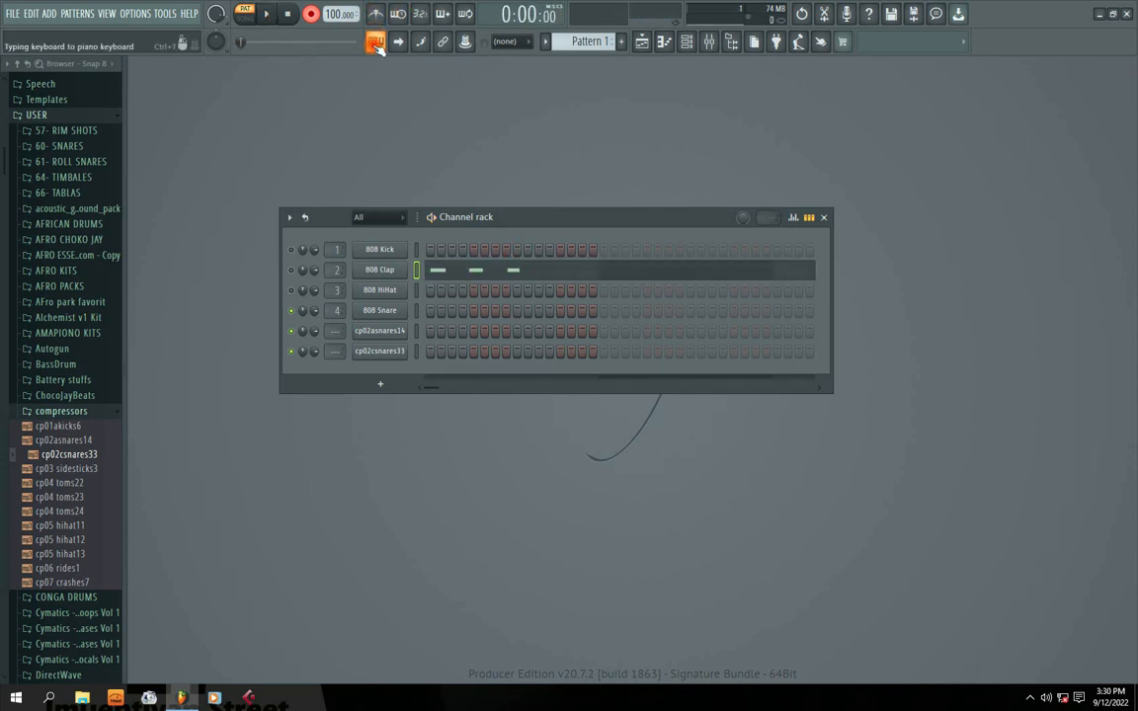
Step: Try the recording countdown without the metronome, view its precount duration options and turn the countdown off
left_click(420, 15)
key("space")
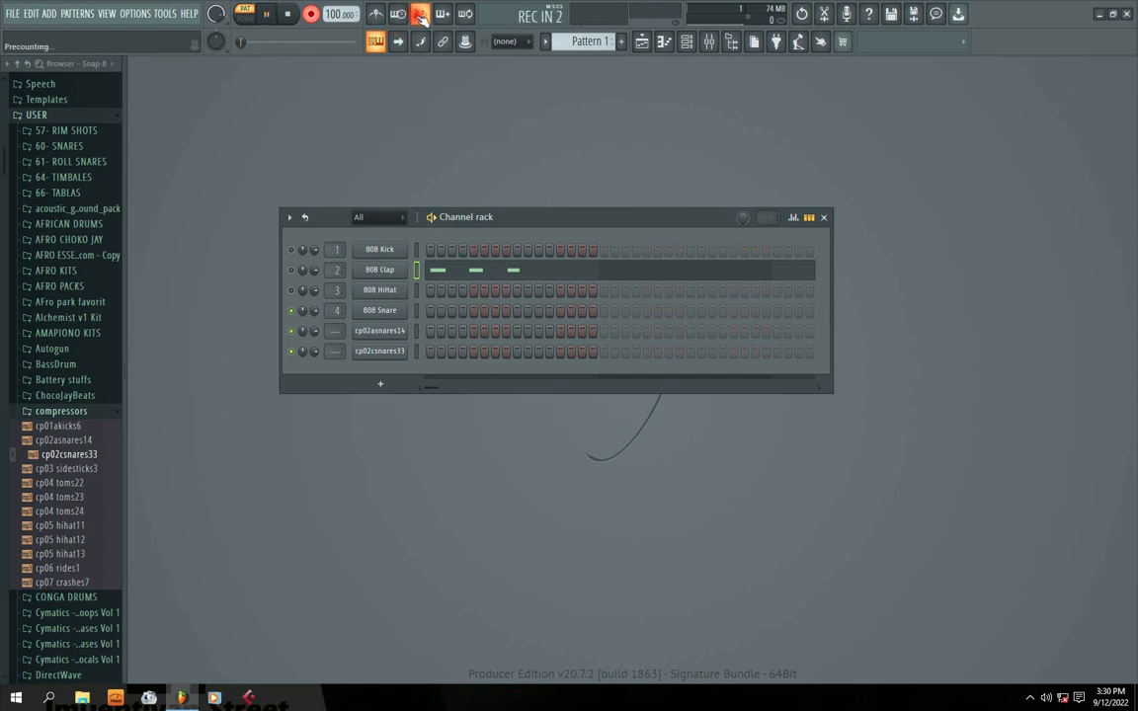
key("space")
right_click(420, 17)
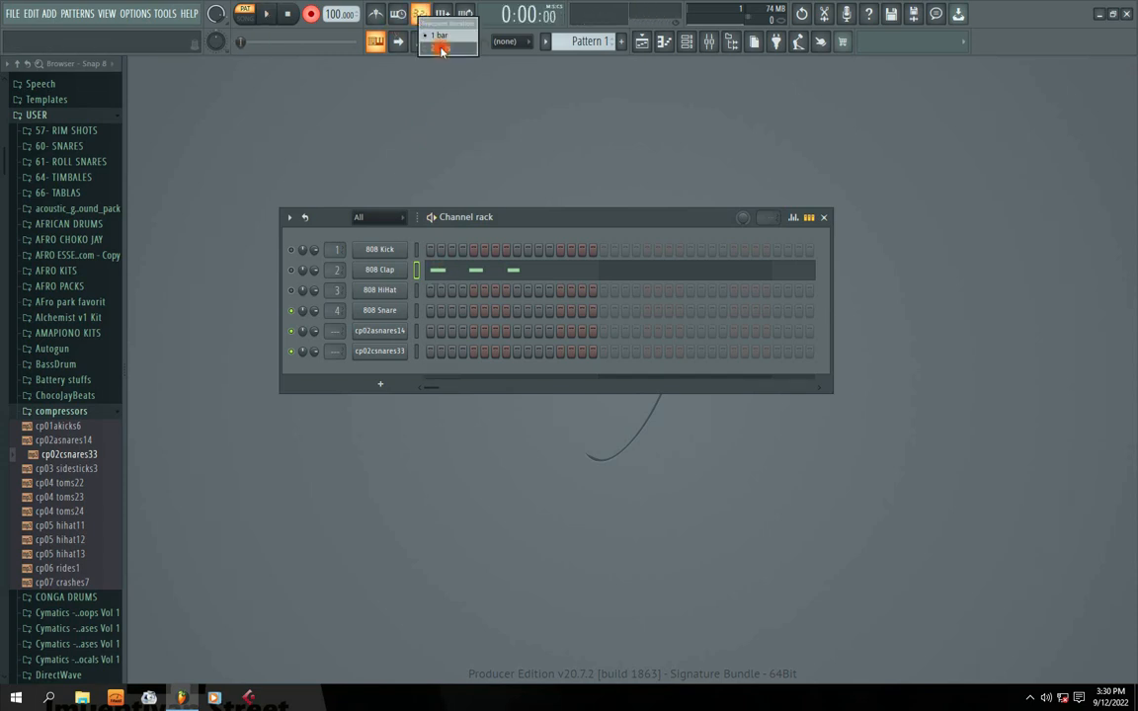
left_click(419, 75)
right_click(428, 13)
left_click(427, 15)
left_click(429, 15)
Step: Disarm recording, unmute the 808 Kick, 808 Clap and 808 HiHat channels, and play back the recorded claps
left_click(310, 17)
key("space")
key("space")
left_click(291, 269)
left_click(293, 251)
left_click(291, 290)
key("space")
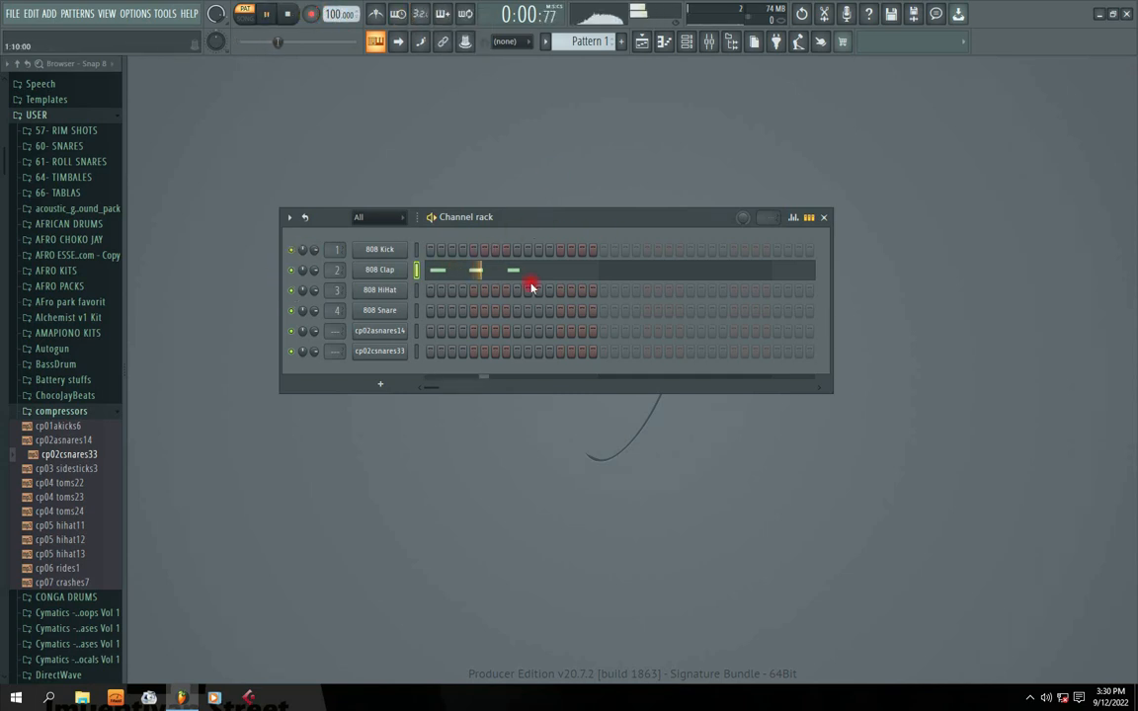
key("space")
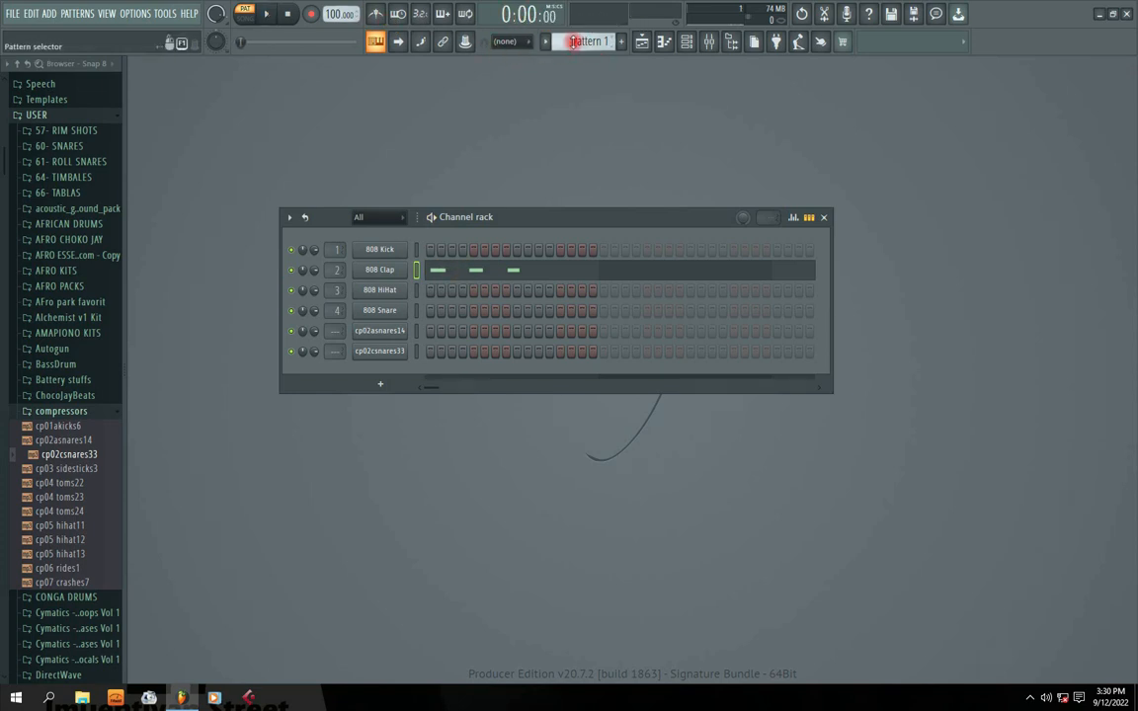
Step: Add 808 Kick hits on steps 4, 7, 8 and 9 of Pattern 1 and shift the channel rack slightly
left_click(574, 42)
mouse_move(574, 42)
left_mouse_down()
mouse_move(574, 29)
mouse_move(574, 42)
left_mouse_up()
left_click(465, 252)
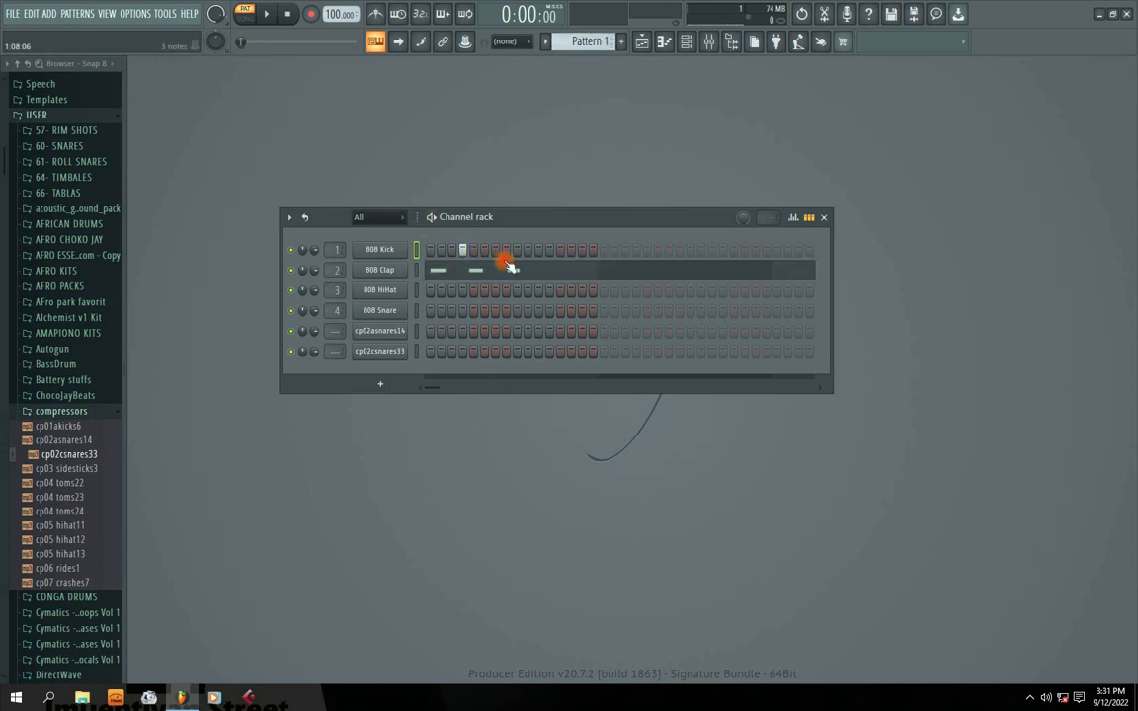
left_click(525, 266)
left_click(532, 258)
right_click(583, 257)
left_click(1128, 67)
left_click(491, 252)
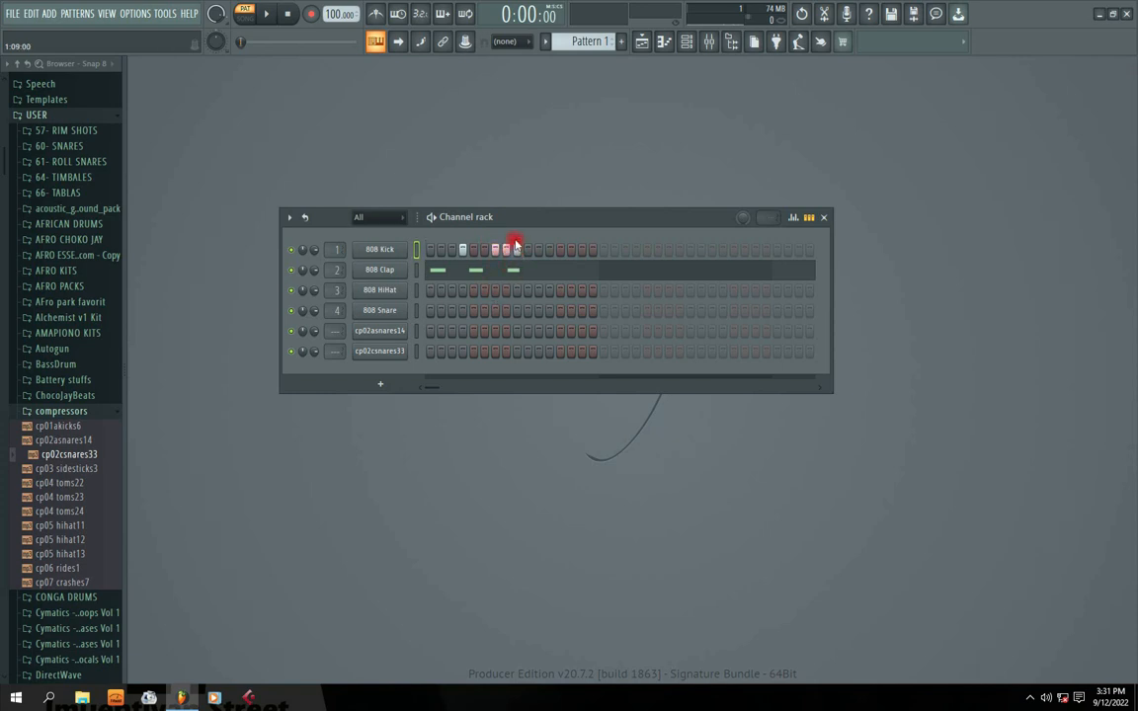
left_click_drag(534, 219, 553, 204)
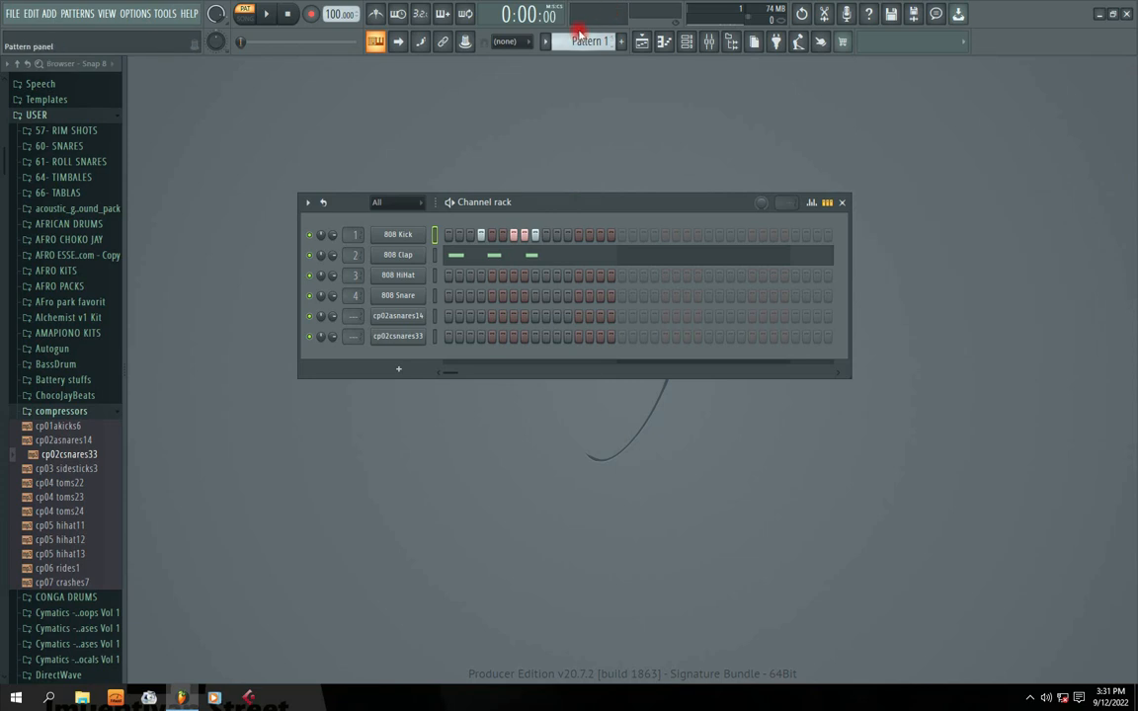
Step: In Pattern 2, program 808 Kick on steps 1 and 7 and 808 Clap on steps 7 and 10, and play it
scroll(579, 34, "up", 1)
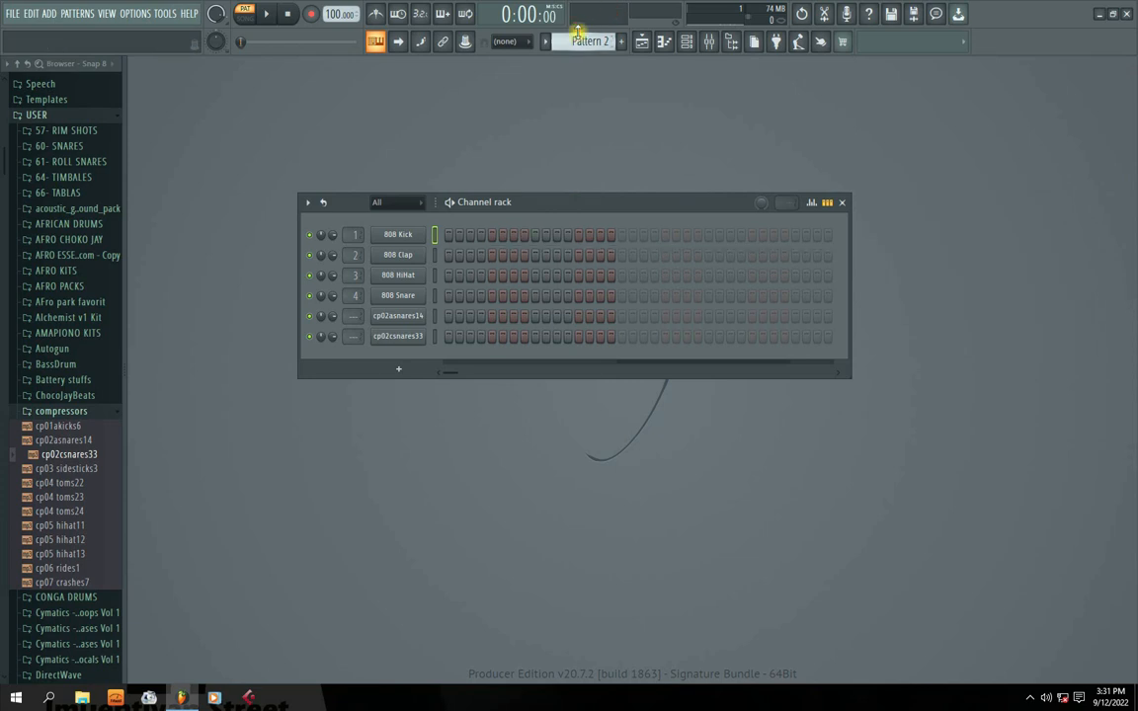
left_click(513, 237)
left_click(514, 257)
left_click(547, 257)
key("space")
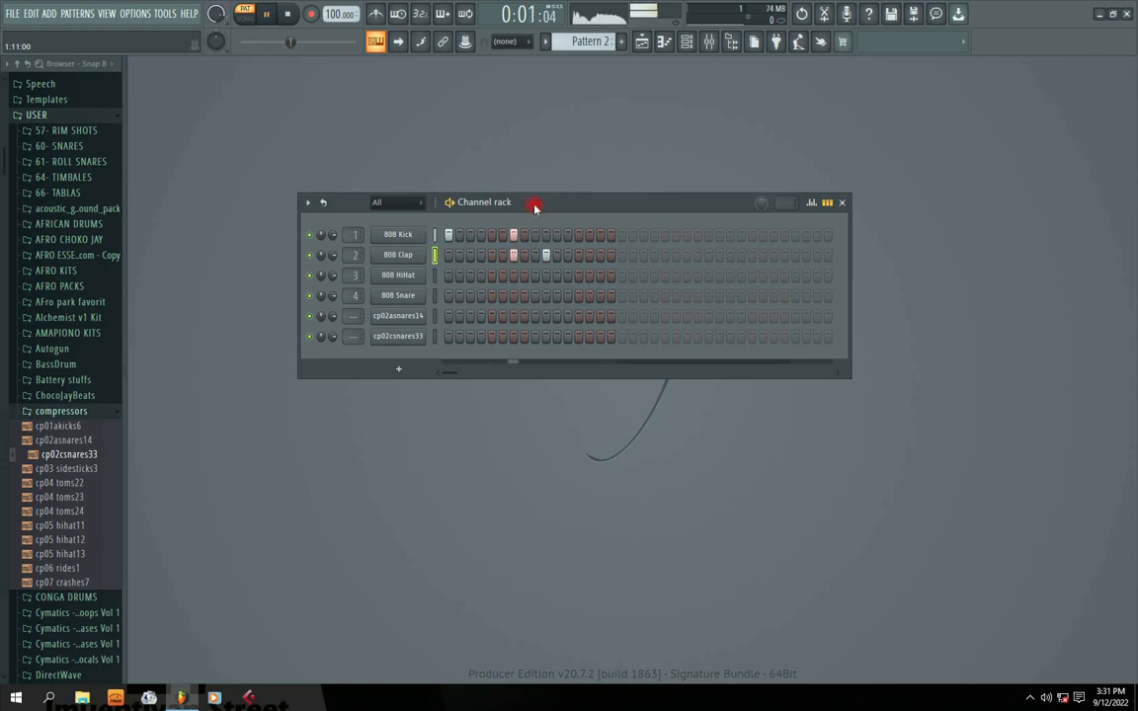
key("space")
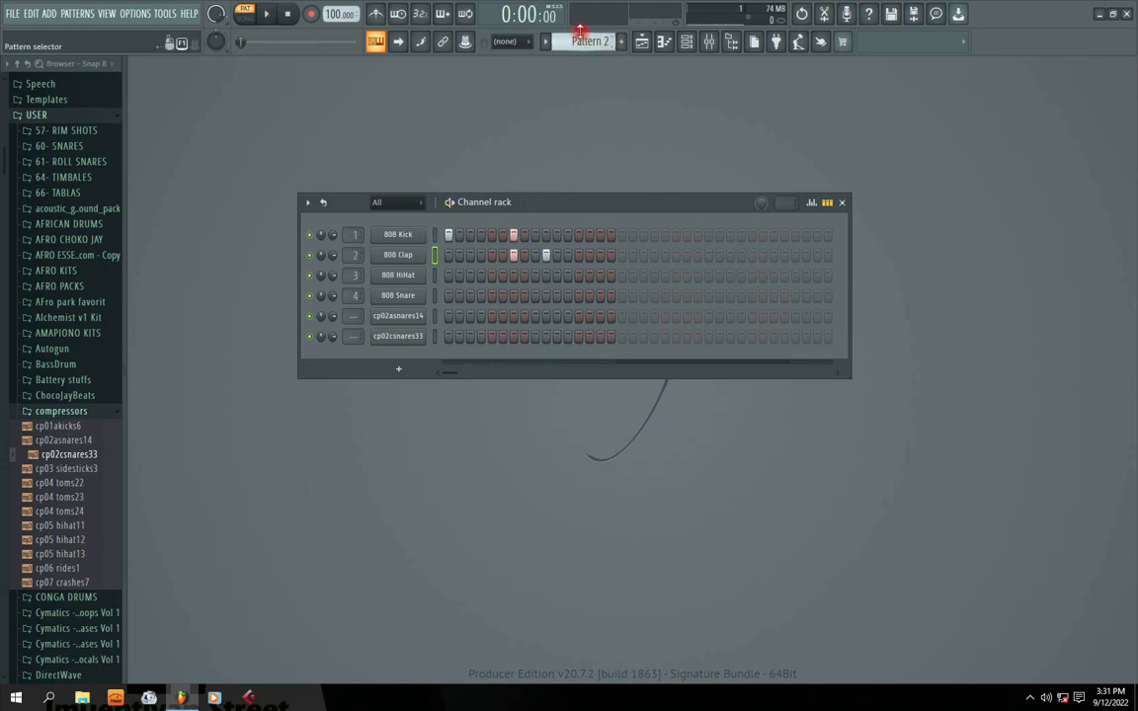
Step: In Pattern 3, program kick on step 4, clap on steps 5 and 11, and hi-hat on steps 8 and 11, and play it
scroll(580, 33, "up", 1)
key("space")
left_click(482, 235)
left_click(492, 255)
left_click(524, 274)
left_click(555, 255)
key("space")
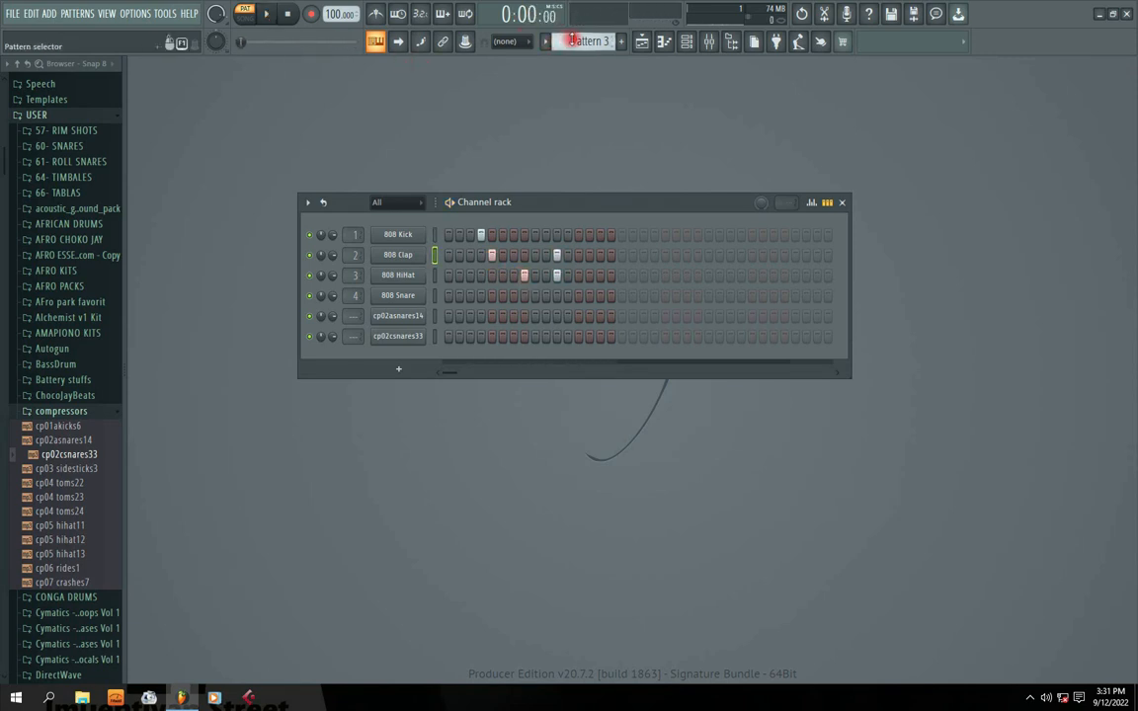
Step: Clear all the programmed steps in Pattern 3 and return to Pattern 1
right_click(557, 254)
right_click(492, 252)
left_click(480, 236)
right_click(485, 235)
left_click_drag(587, 41, 587, 63)
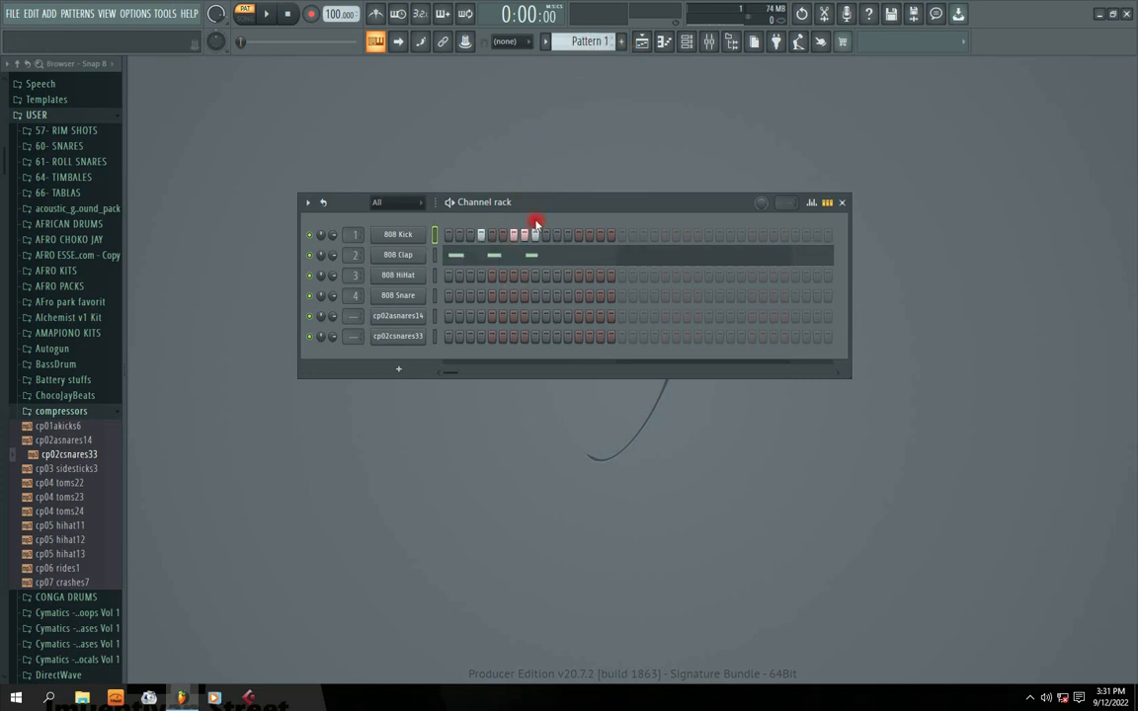
Step: Clear the 808 Kick steps in Pattern 1 and briefly view the 808 Clap piano roll and the playlist
left_click(520, 255)
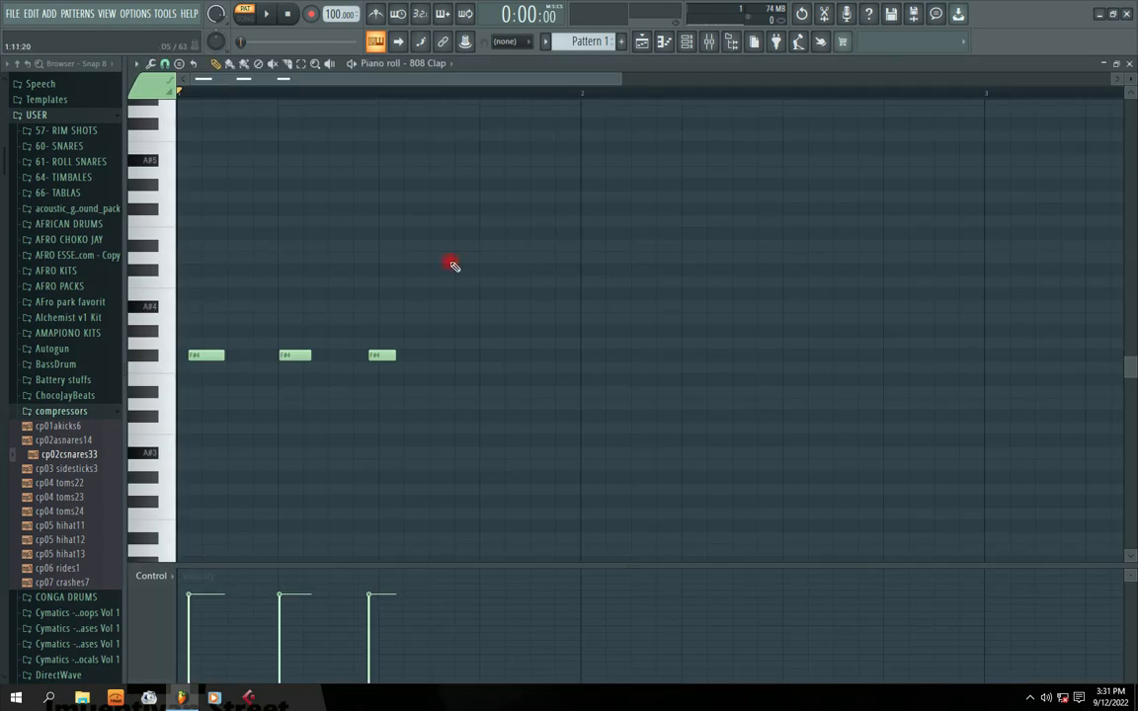
left_click(1130, 64)
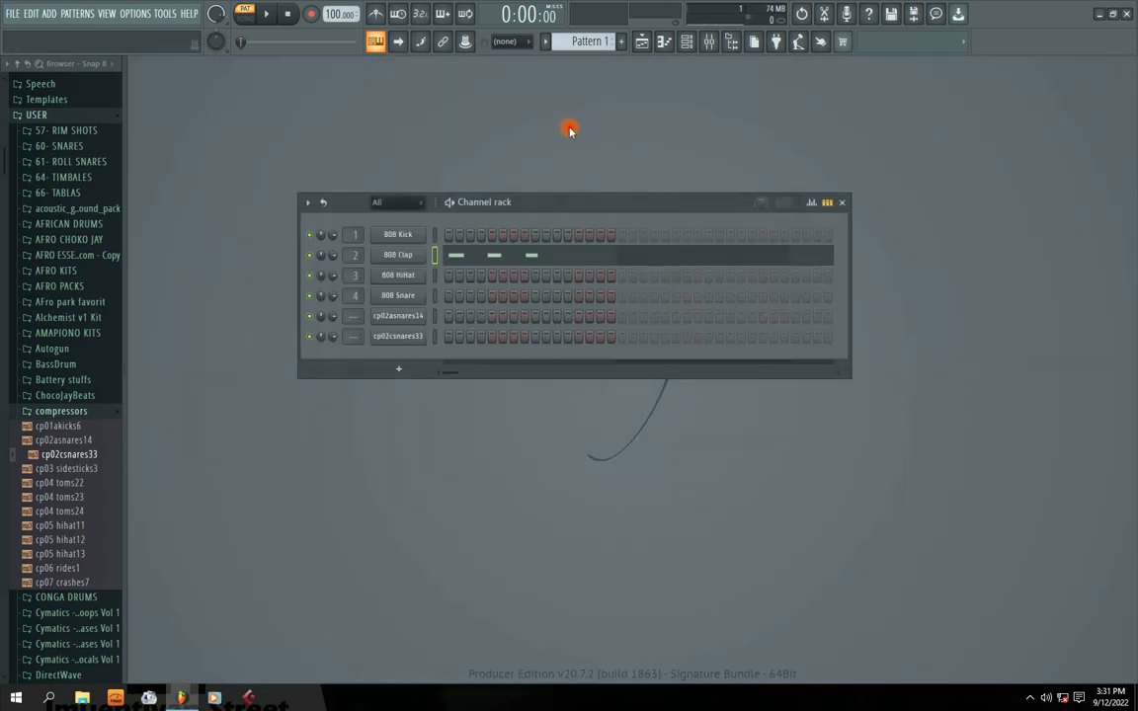
left_click(643, 47)
left_click(643, 47)
left_click(643, 47)
left_click(643, 47)
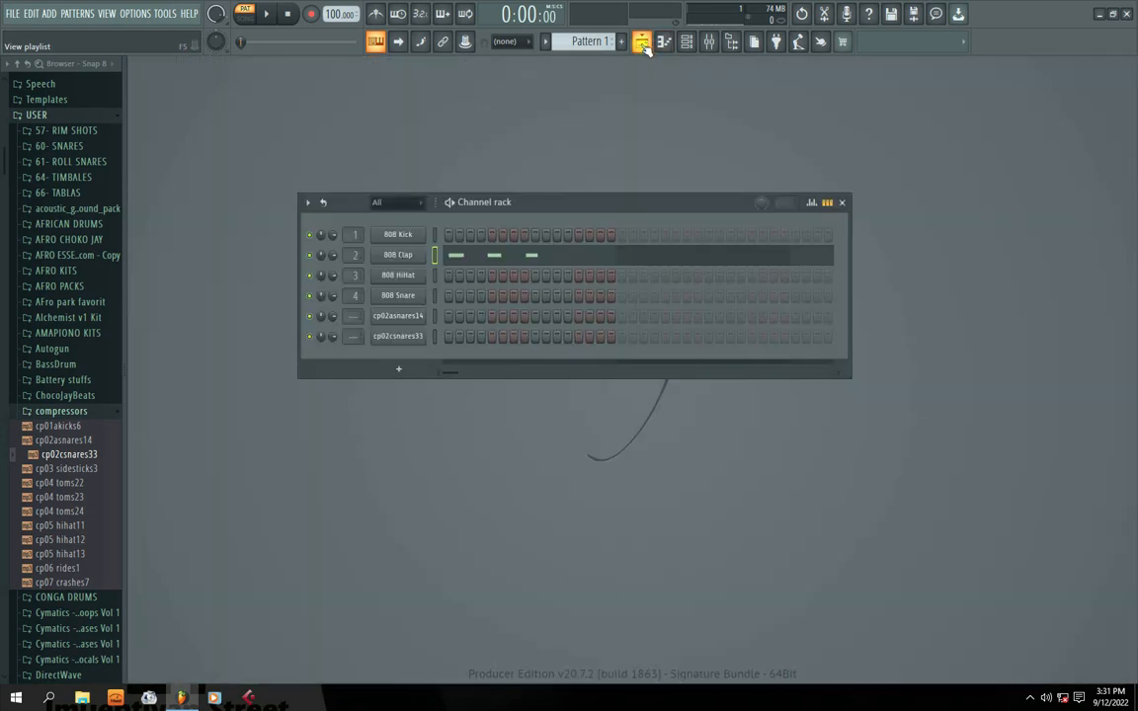
Step: Reopen the 808 Clap notes in the piano roll and restore it to a floating window
left_click(539, 258)
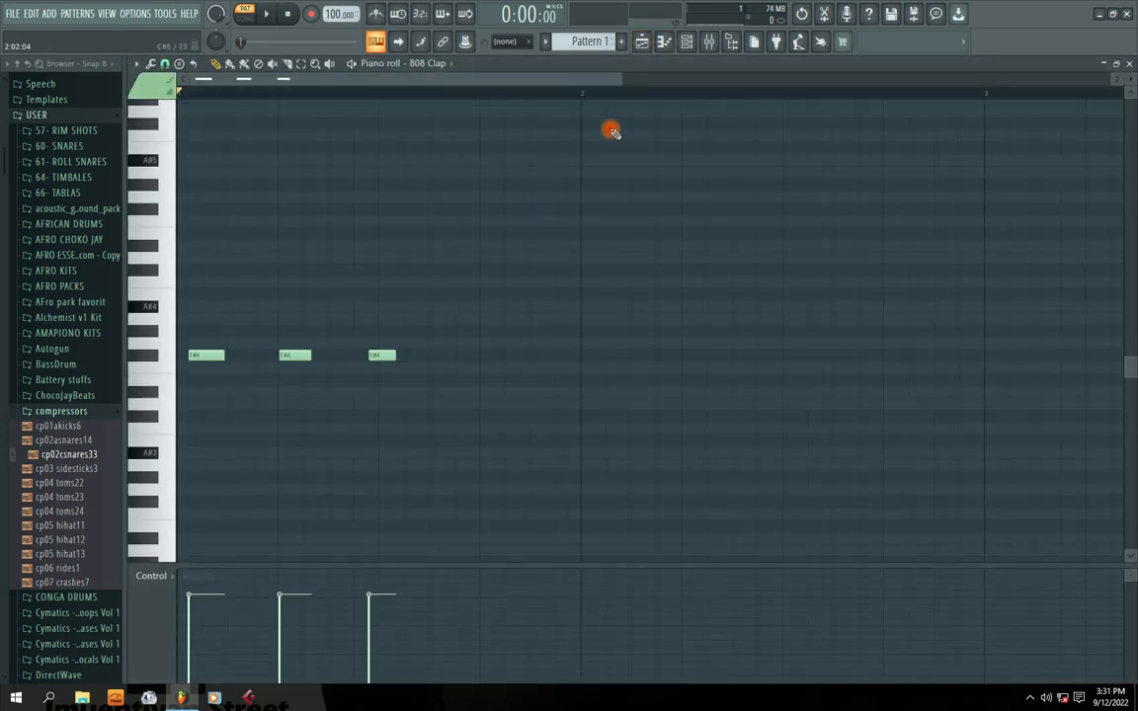
left_click(643, 44)
left_click(1122, 62)
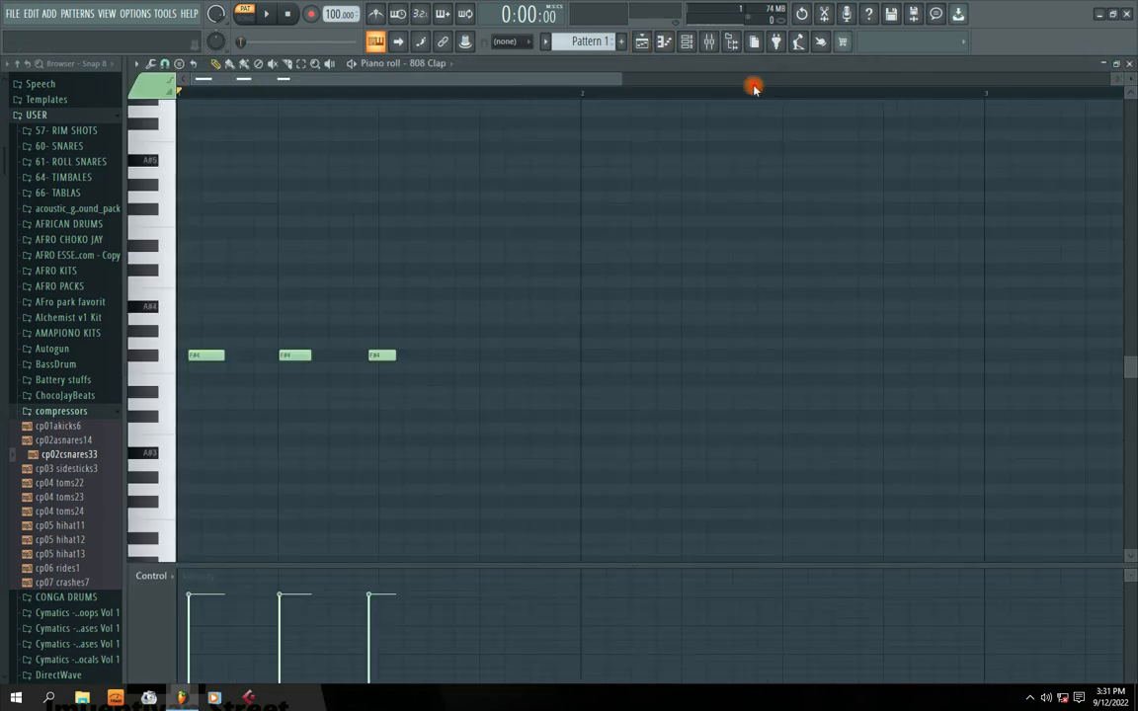
double_click(610, 67)
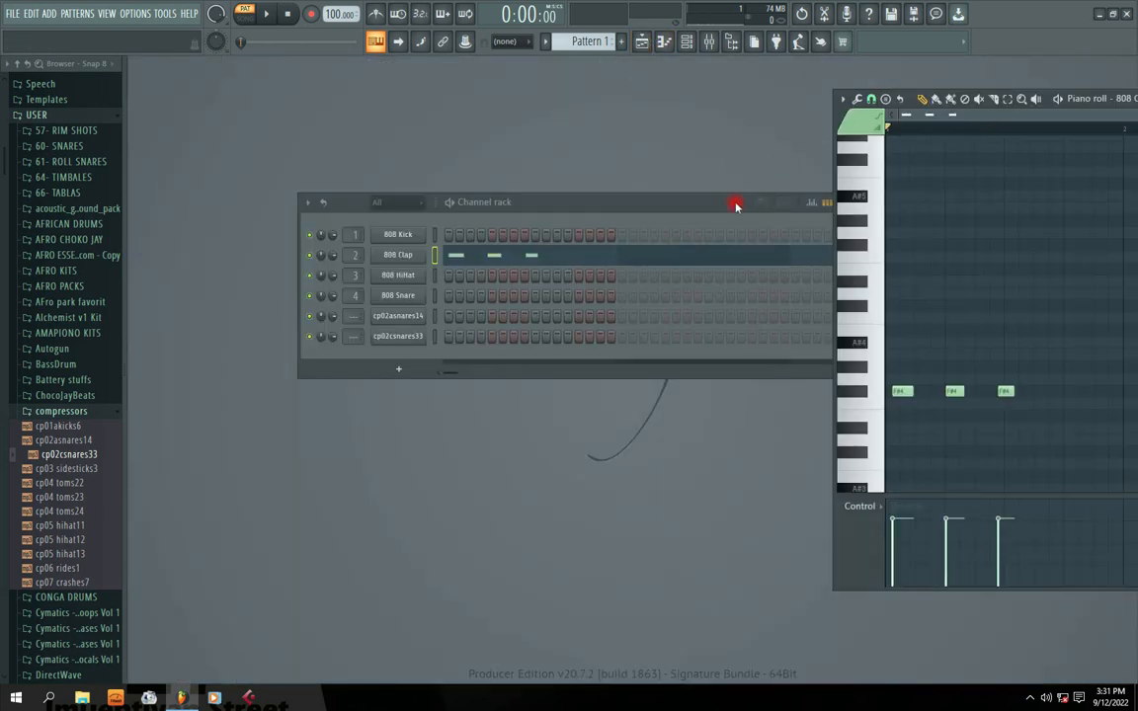
Step: Arrange the channel rack and the 808 Clap piano roll side by side in the workspace
left_click_drag(736, 204, 611, 227)
left_click_drag(1072, 109, 643, 95)
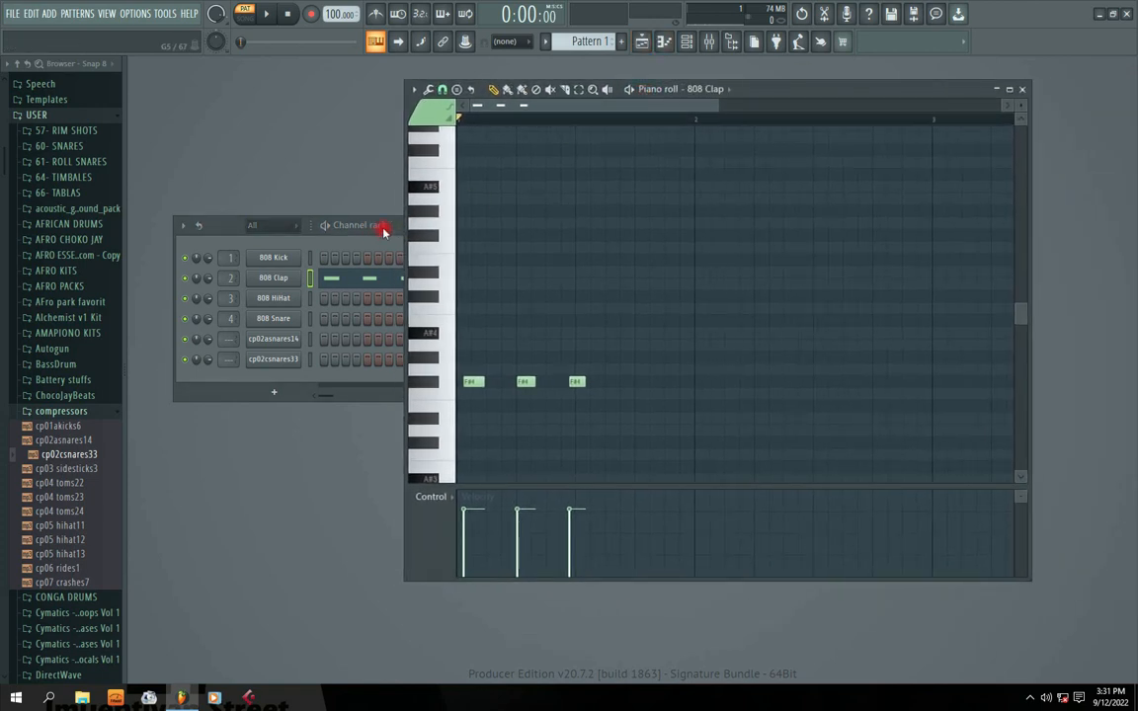
left_click_drag(376, 238, 365, 223)
left_click_drag(755, 89, 1019, 122)
left_click_drag(380, 223, 352, 178)
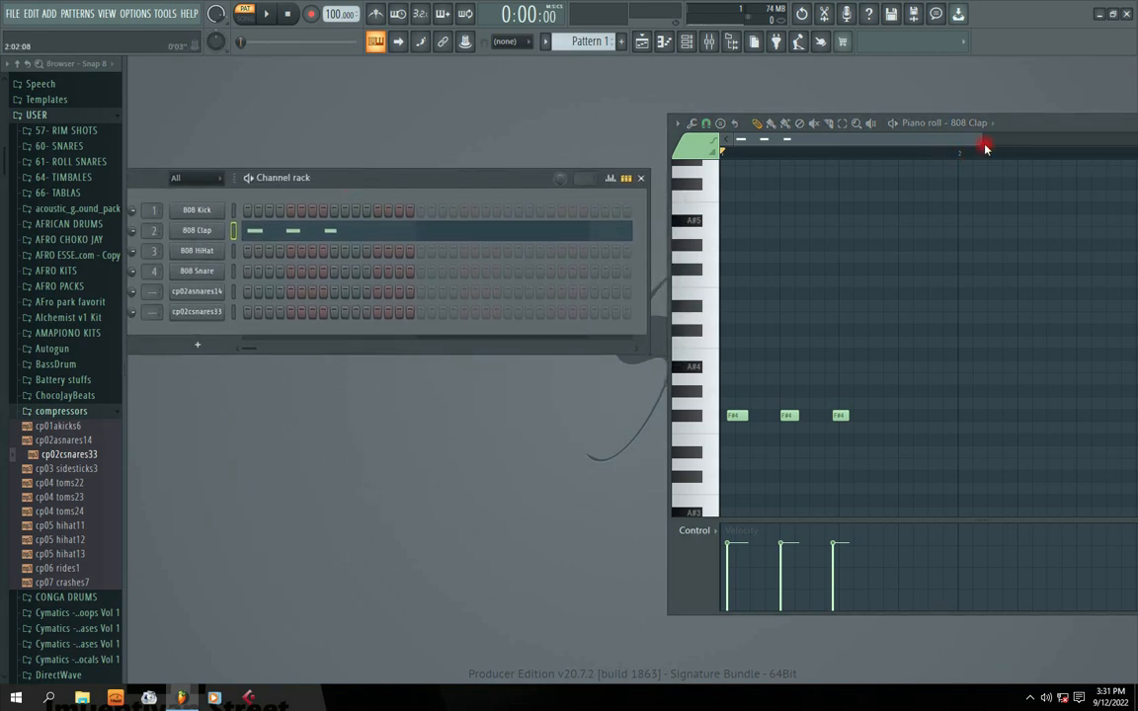
left_click_drag(1027, 126, 1029, 102)
left_click_drag(346, 178, 369, 162)
Step: Switch to song mode, play the empty song and stop playback
left_click(247, 13)
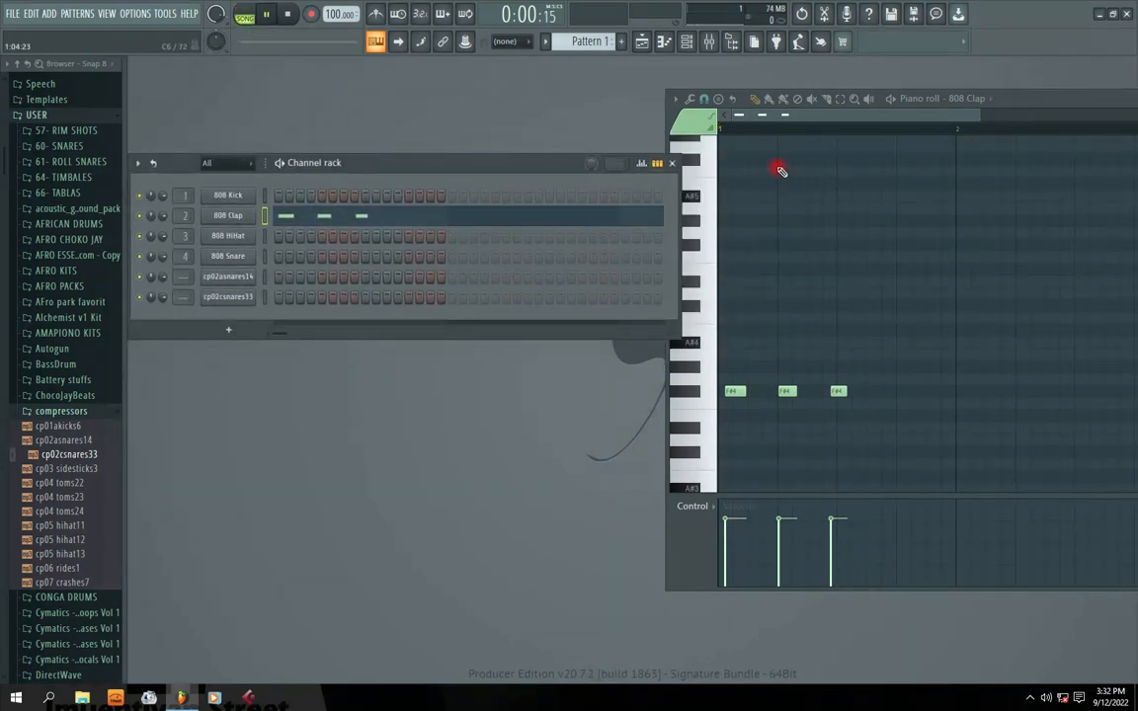
left_click(726, 132)
left_click(288, 13)
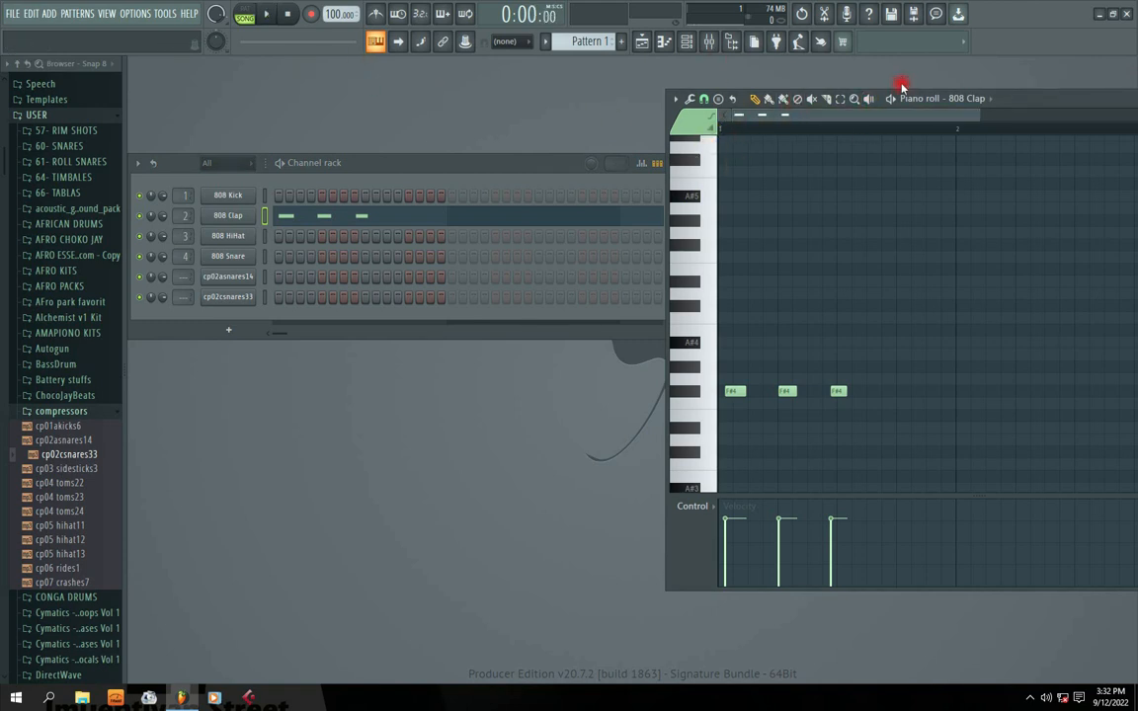
Step: Show the playlist as a small floating window over the channel rack and close the piano roll
left_click(643, 40)
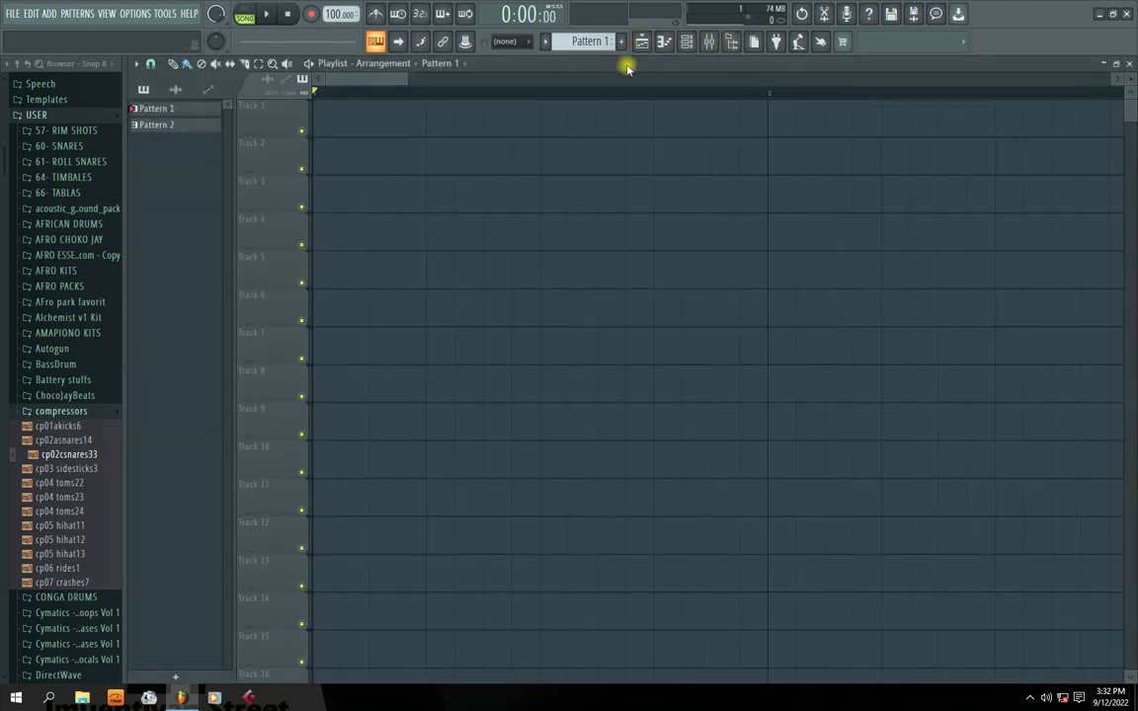
double_click(628, 67)
left_click_drag(940, 107, 590, 112)
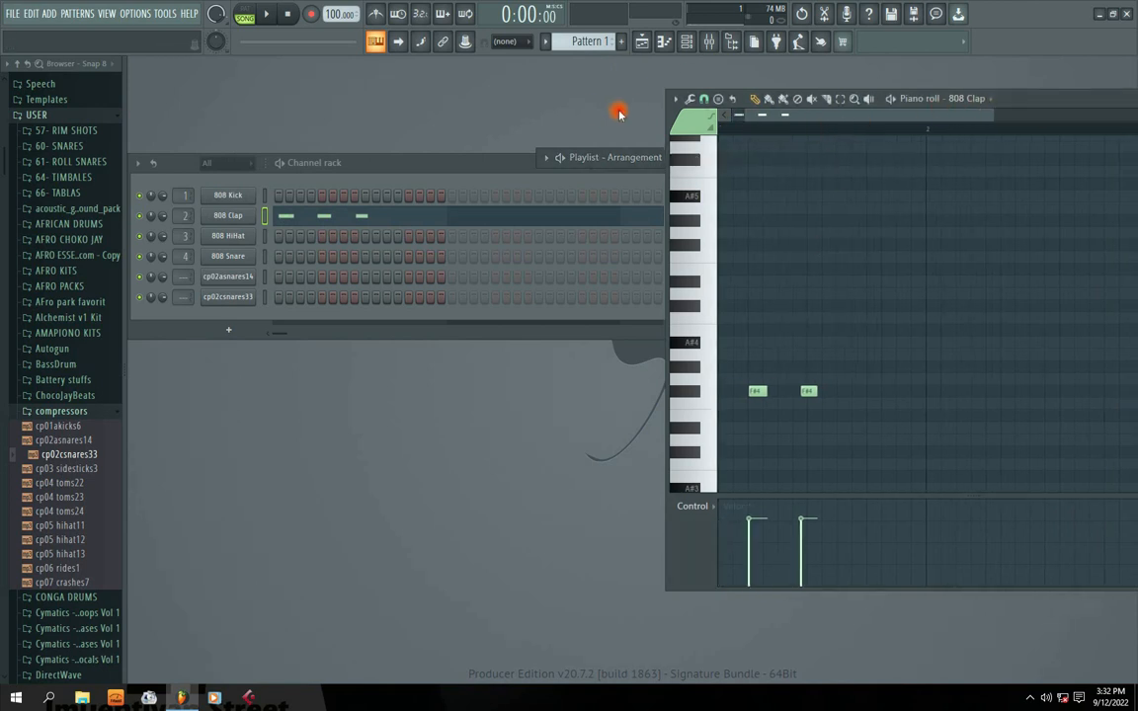
left_click_drag(1010, 104, 547, 117)
left_click(815, 114)
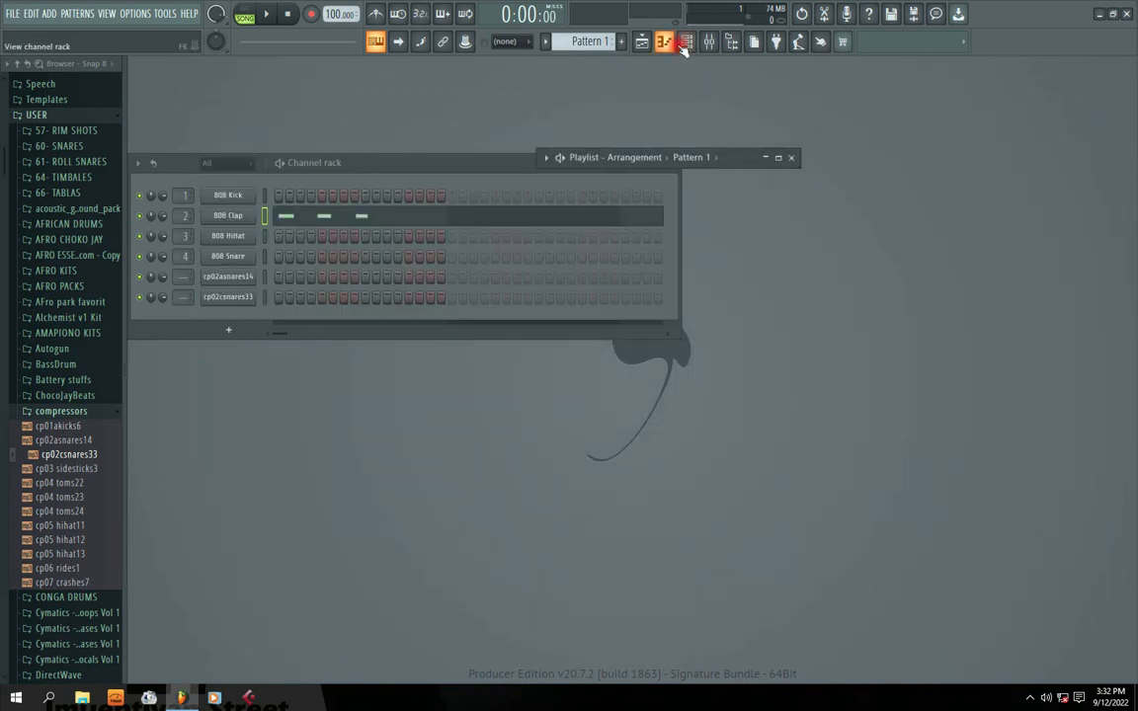
left_click(642, 44)
left_click(642, 44)
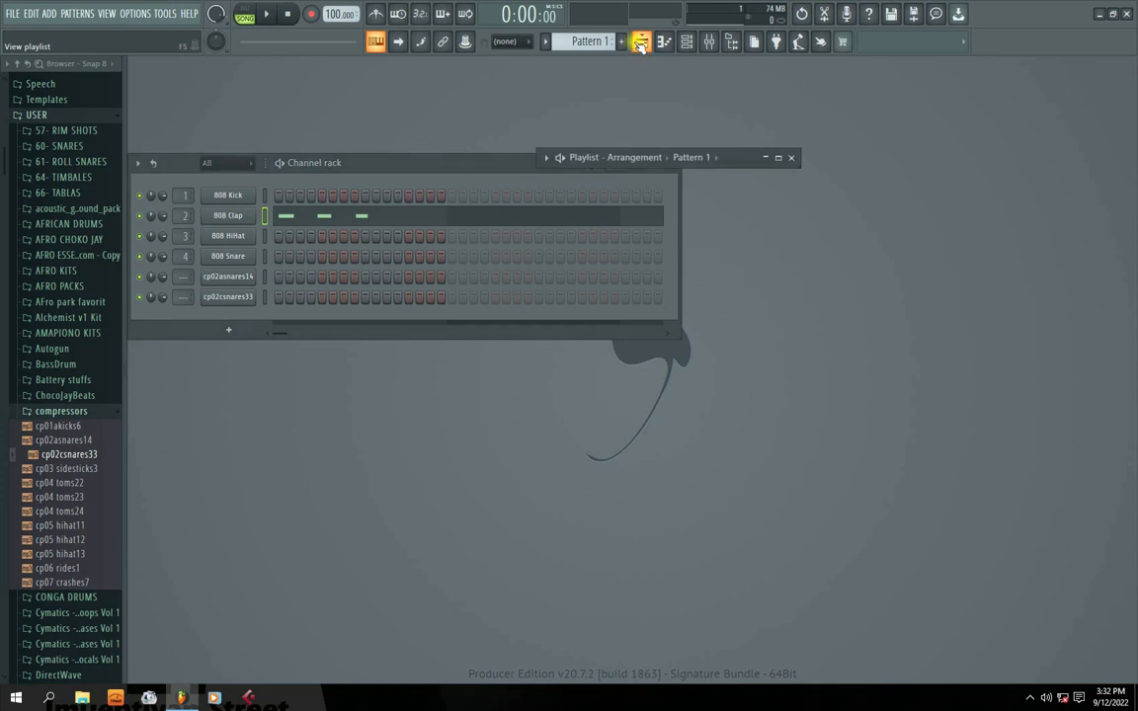
Step: Reopen the playlist and expand its small window so the pattern list and tracks show next to the channel rack
left_click(790, 158)
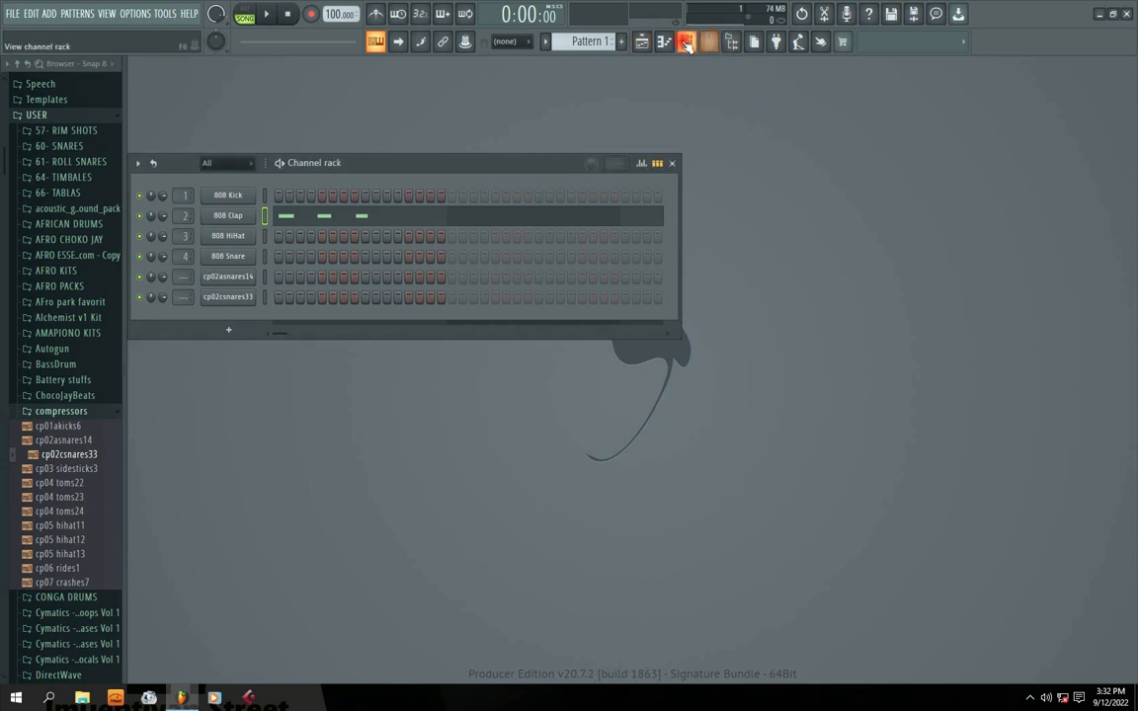
left_click(644, 42)
left_click(759, 176)
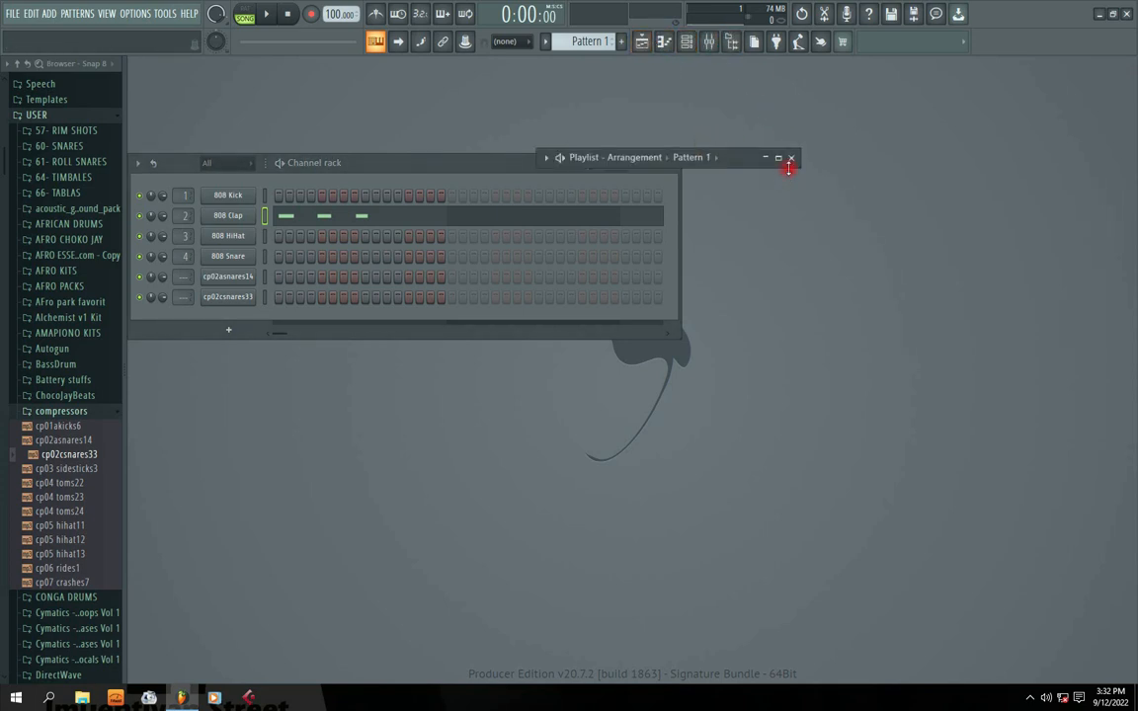
left_click(796, 166)
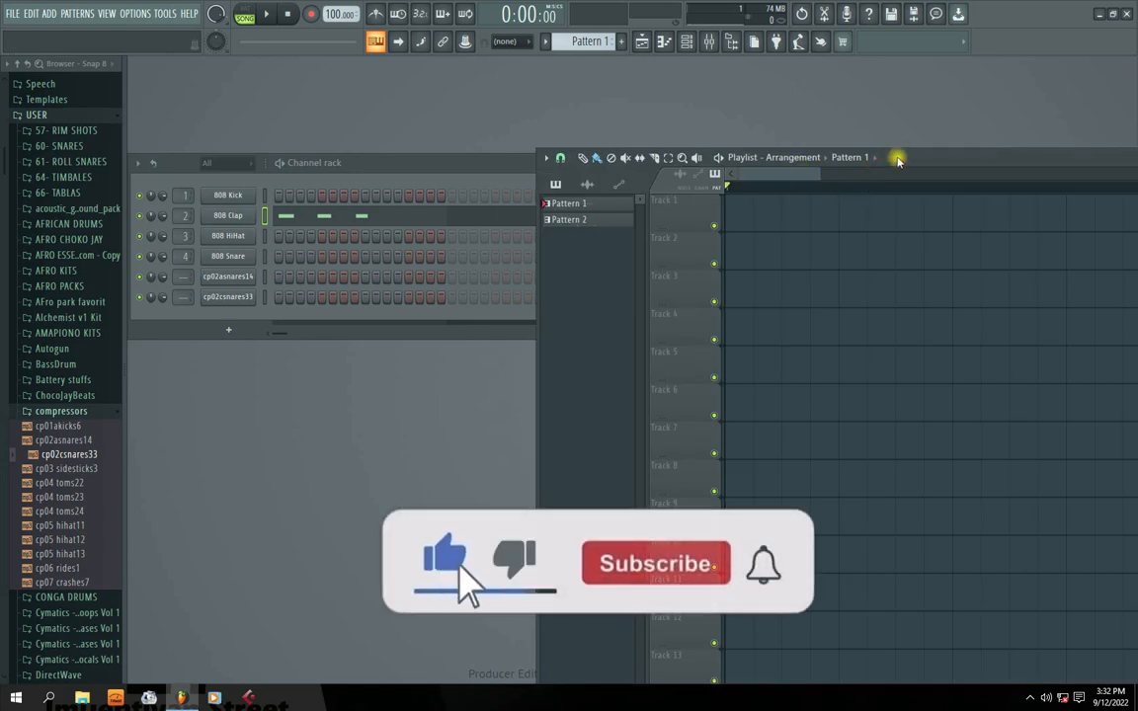
left_click_drag(852, 162, 842, 94)
Step: Compare playback of the empty song in song mode with Pattern 1 in pattern mode, ending in song mode
left_click(444, 161)
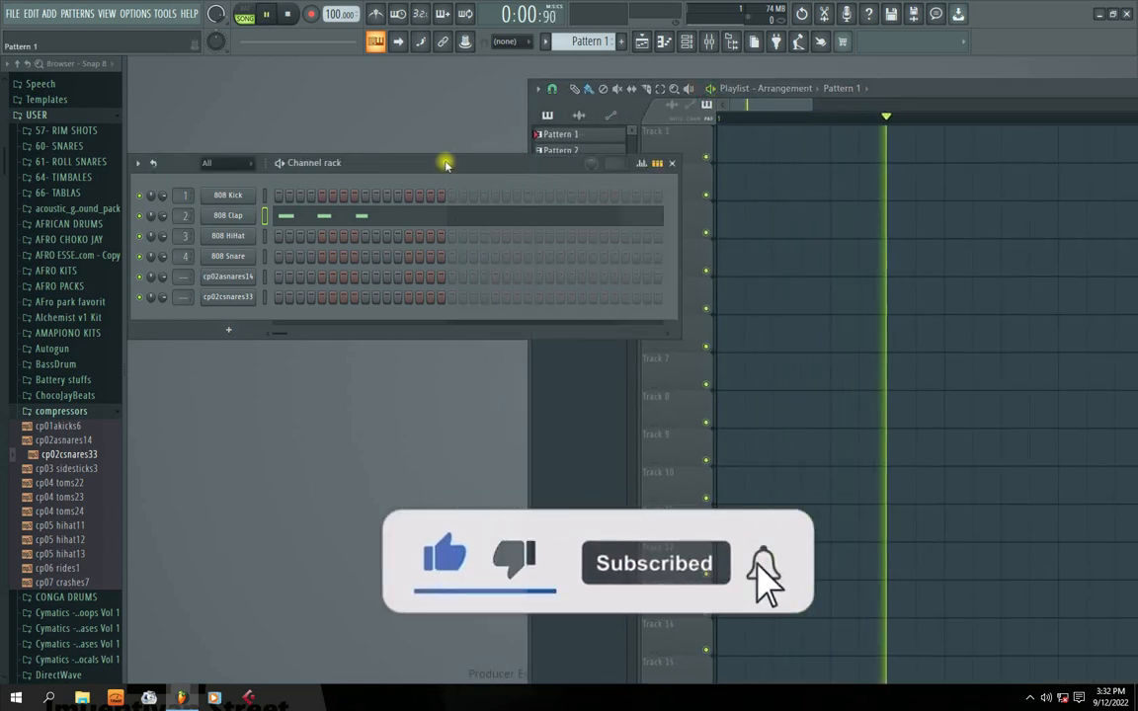
left_click(247, 14)
key("space")
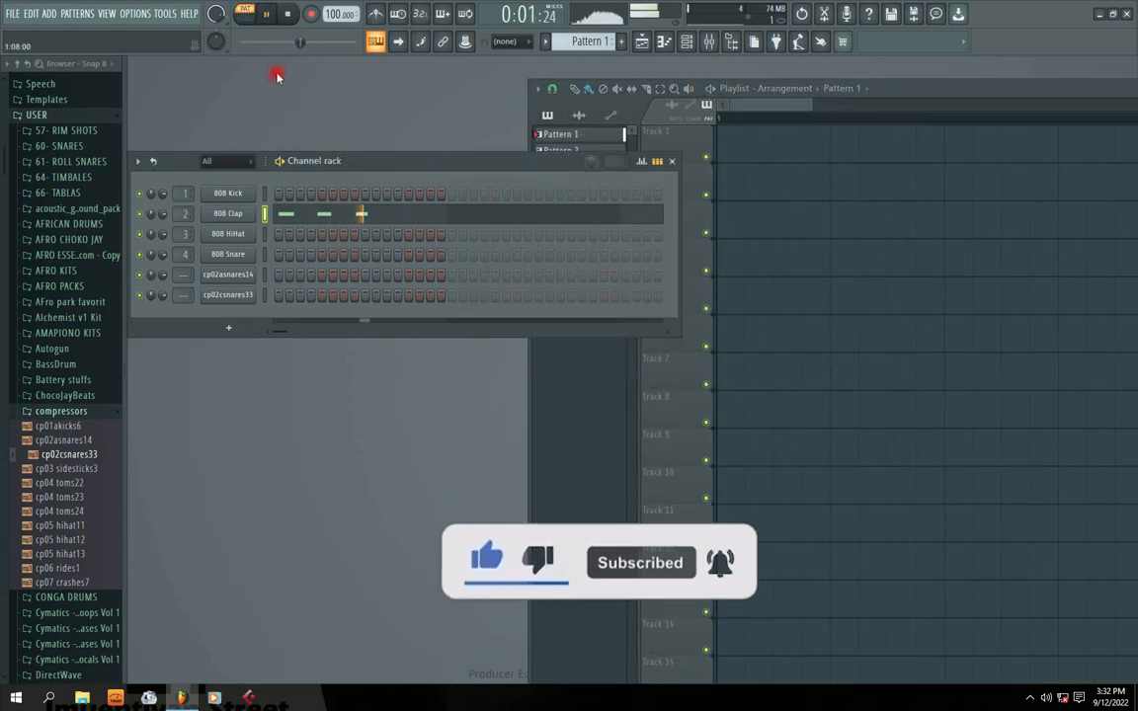
key("space")
left_click(245, 16)
key("space")
key("space")
Step: Shrink the playlist window and arrange it side by side with the channel rack
left_click_drag(385, 163, 399, 153)
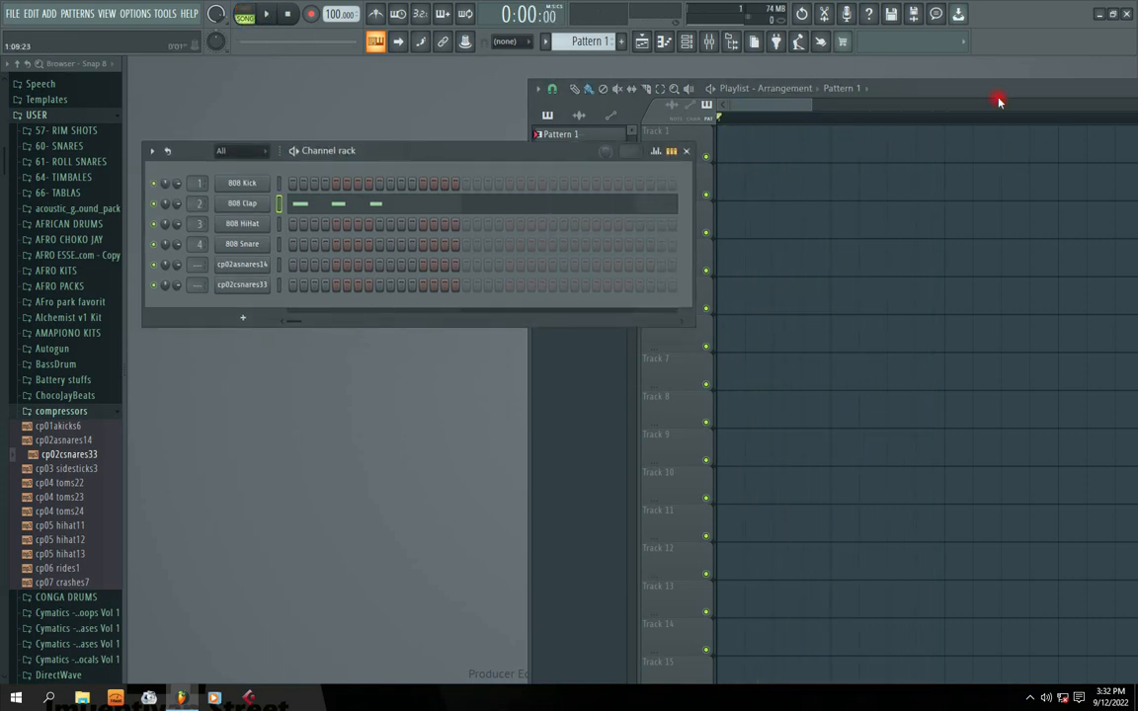
left_click_drag(898, 95, 739, 69)
left_click_drag(387, 91, 424, 114)
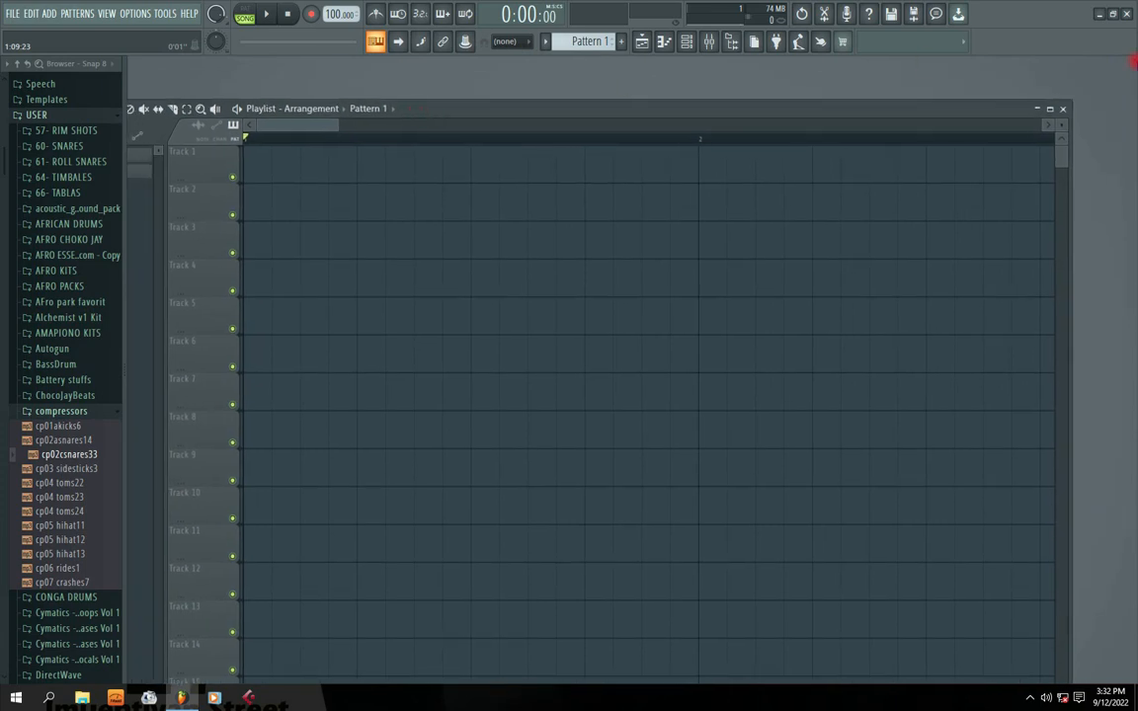
left_click_drag(1072, 101, 582, 459)
left_click_drag(471, 477, 985, 223)
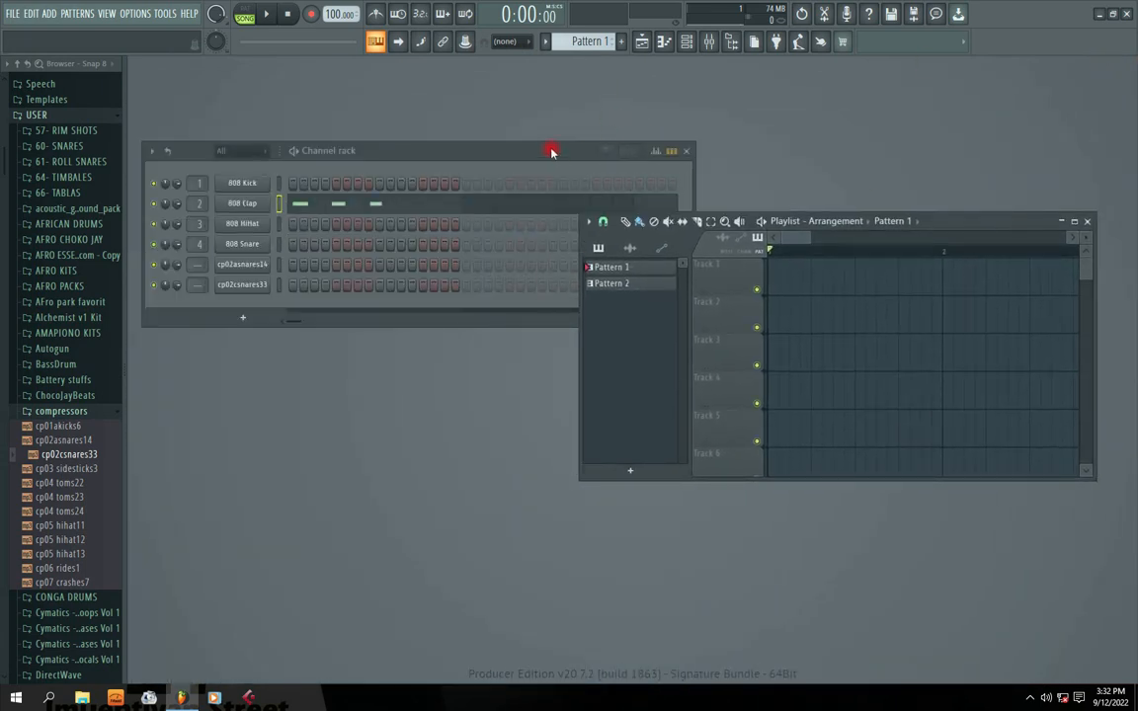
left_click_drag(551, 154, 503, 145)
left_click_drag(642, 265, 511, 262)
left_click_drag(980, 229, 964, 134)
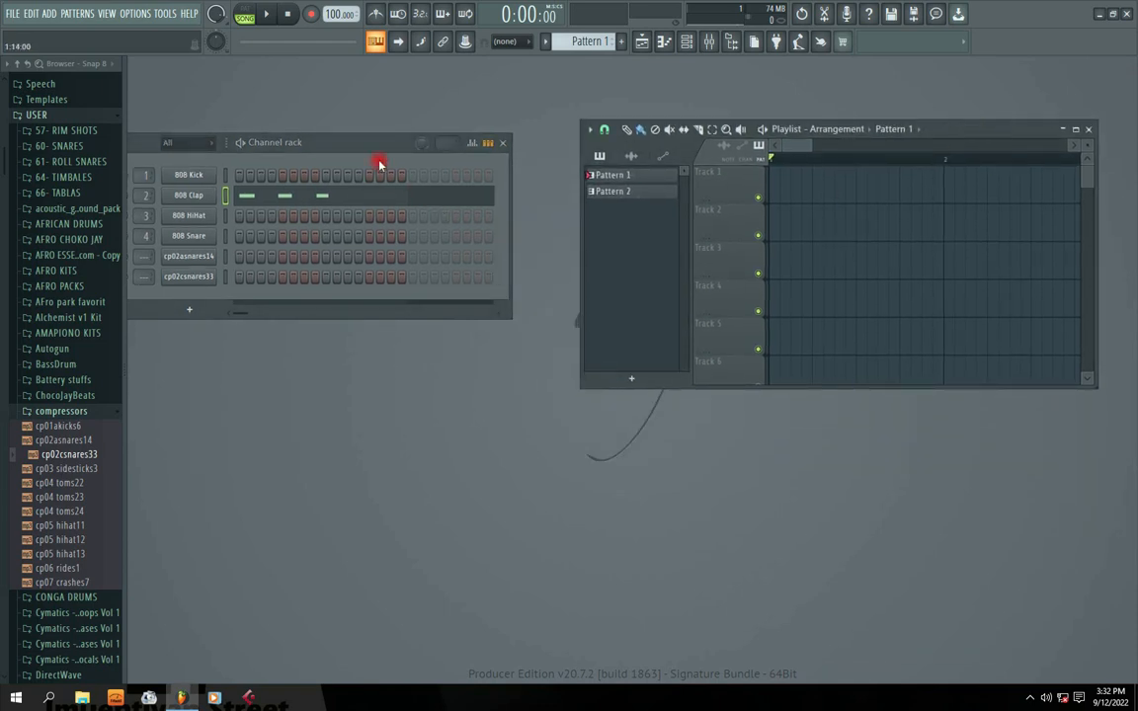
Step: Try out steps on the 808 HiHat, 808 Snare and both snare sample channels in Pattern 1
left_click_drag(312, 146, 424, 219)
left_click(361, 288)
left_click(409, 289)
left_click(394, 308)
left_click(436, 310)
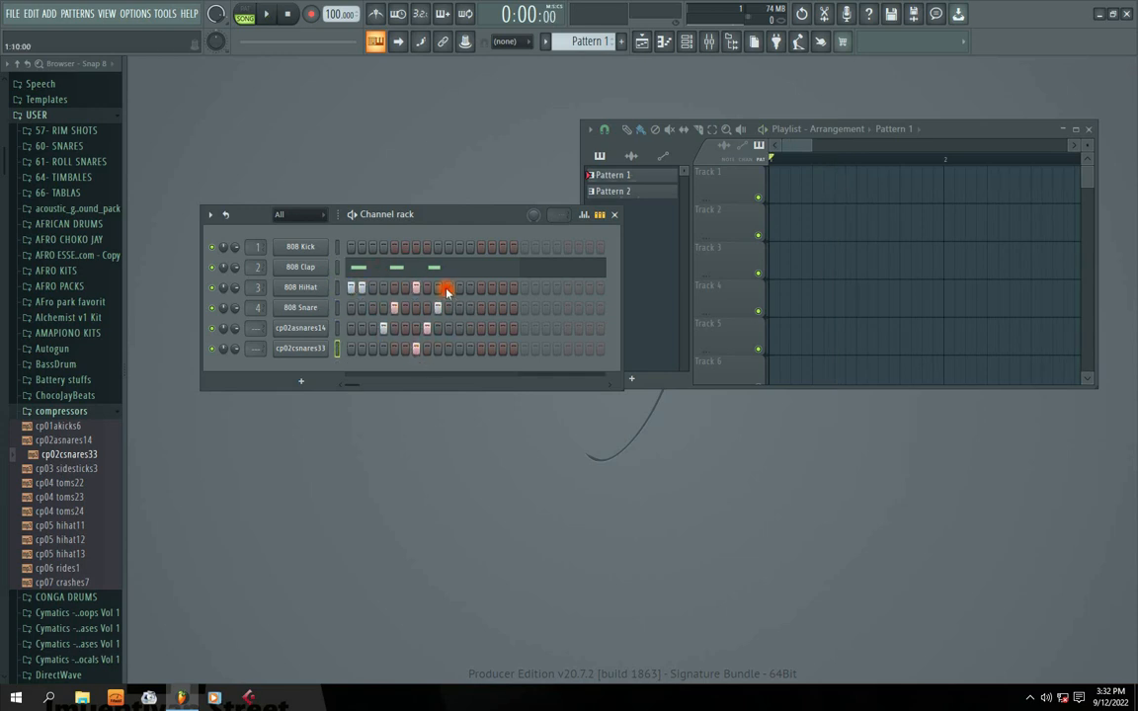
left_click(421, 348)
Step: Play the empty song briefly and switch playback to pattern mode
key("space")
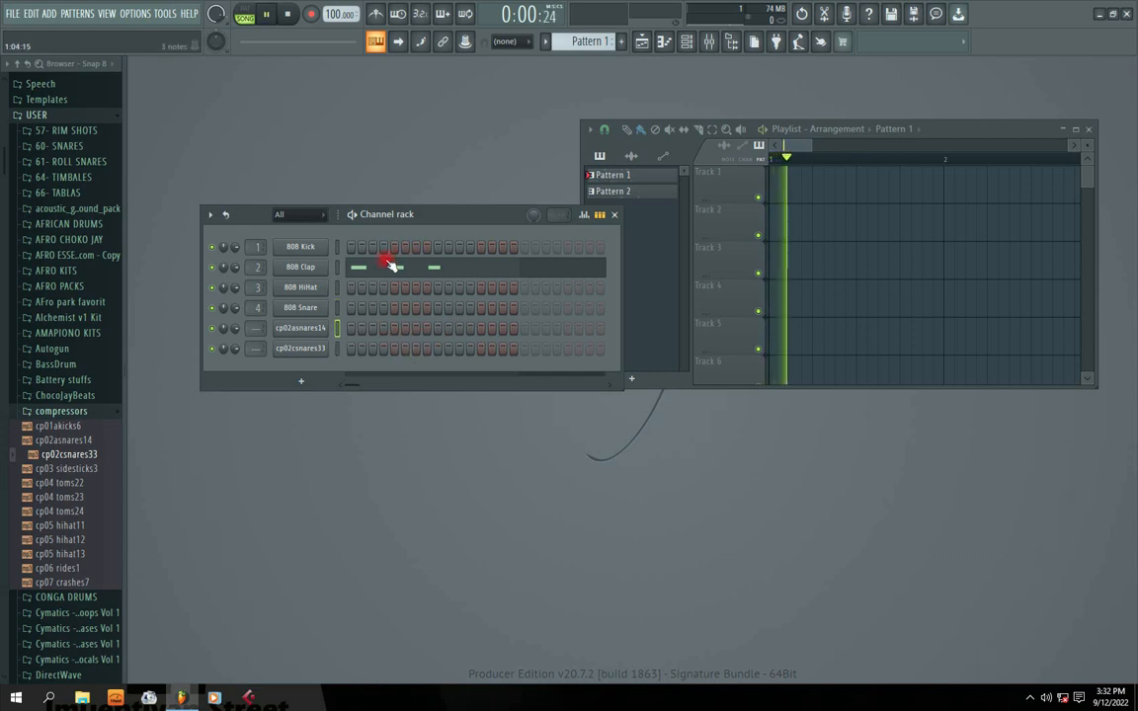
left_click(244, 11)
key("space")
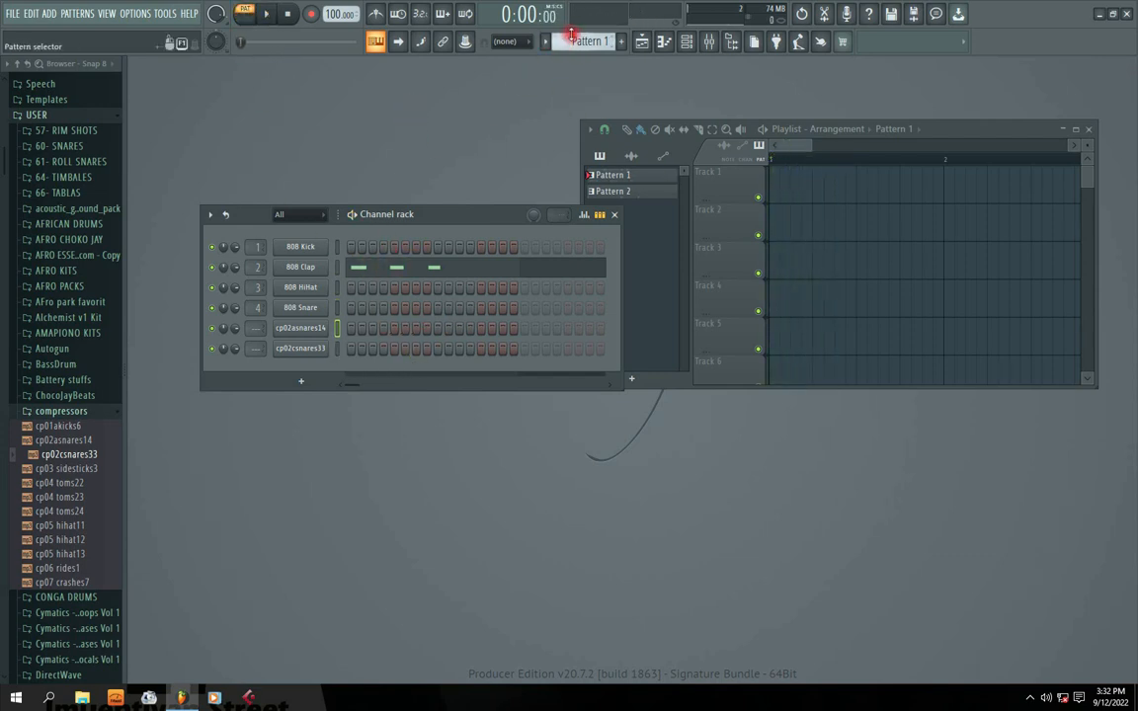
Step: In Pattern 3, add 808 HiHat hits on steps 2 and 8 and 808 Clap hits on steps 3 and 7, and play it
scroll(571, 32, "down", 1)
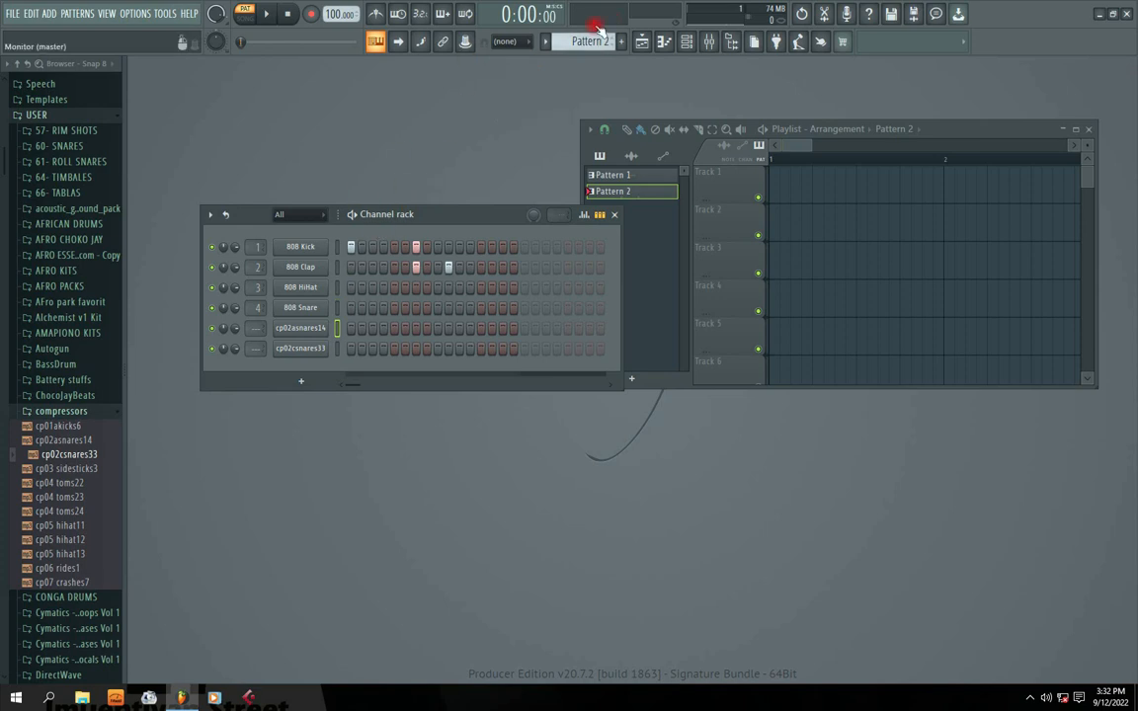
scroll(579, 39, "down", 1)
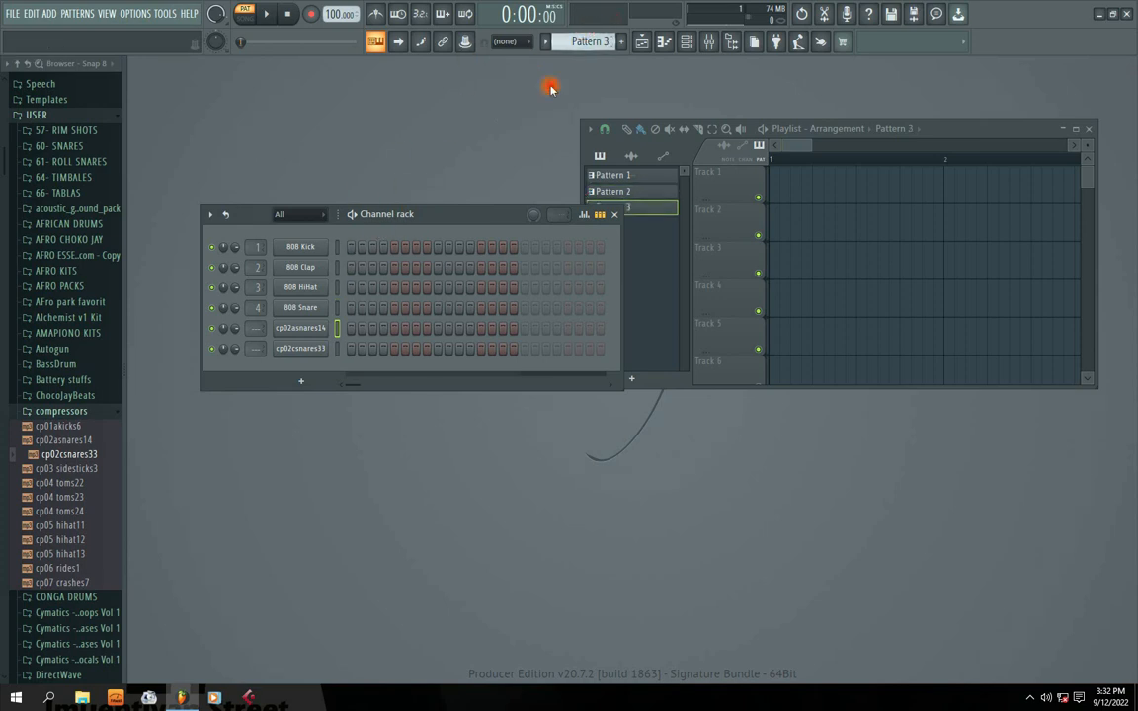
left_click(361, 287)
left_click(372, 266)
left_click(416, 267)
left_click(427, 286)
key("space")
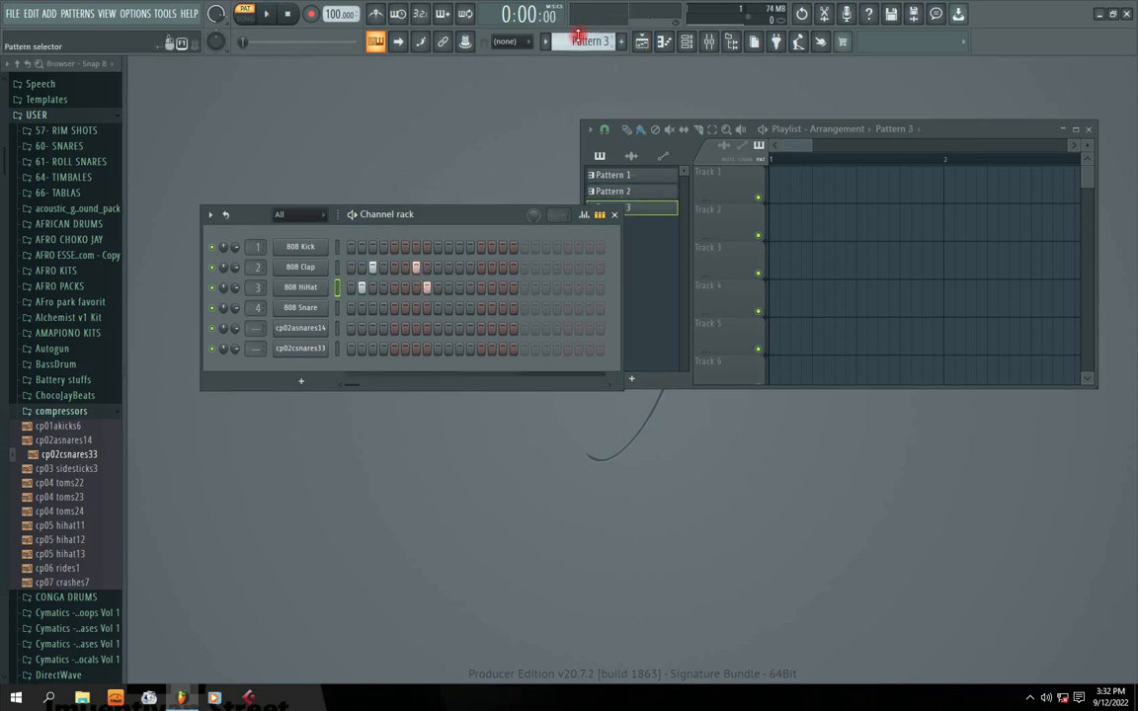
Step: In Pattern 4, add 808 Snare hits on steps 2 and 4 and a cp02asnares14 hit on step 5
scroll(579, 31, "down", 1)
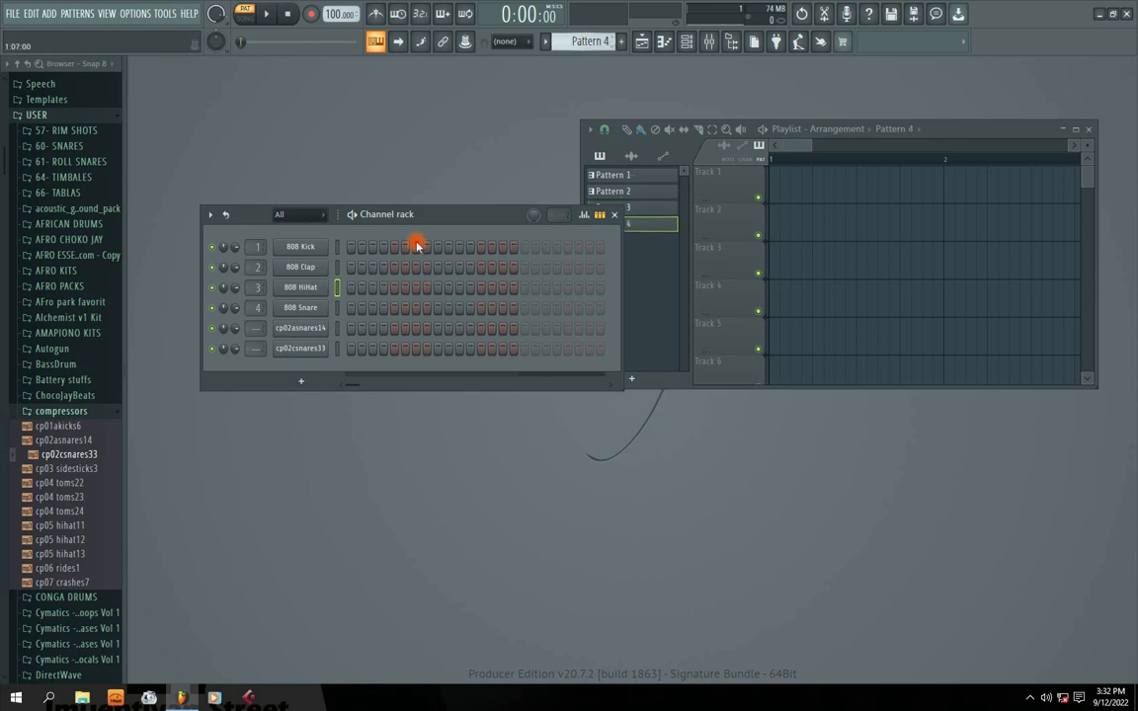
left_click(393, 329)
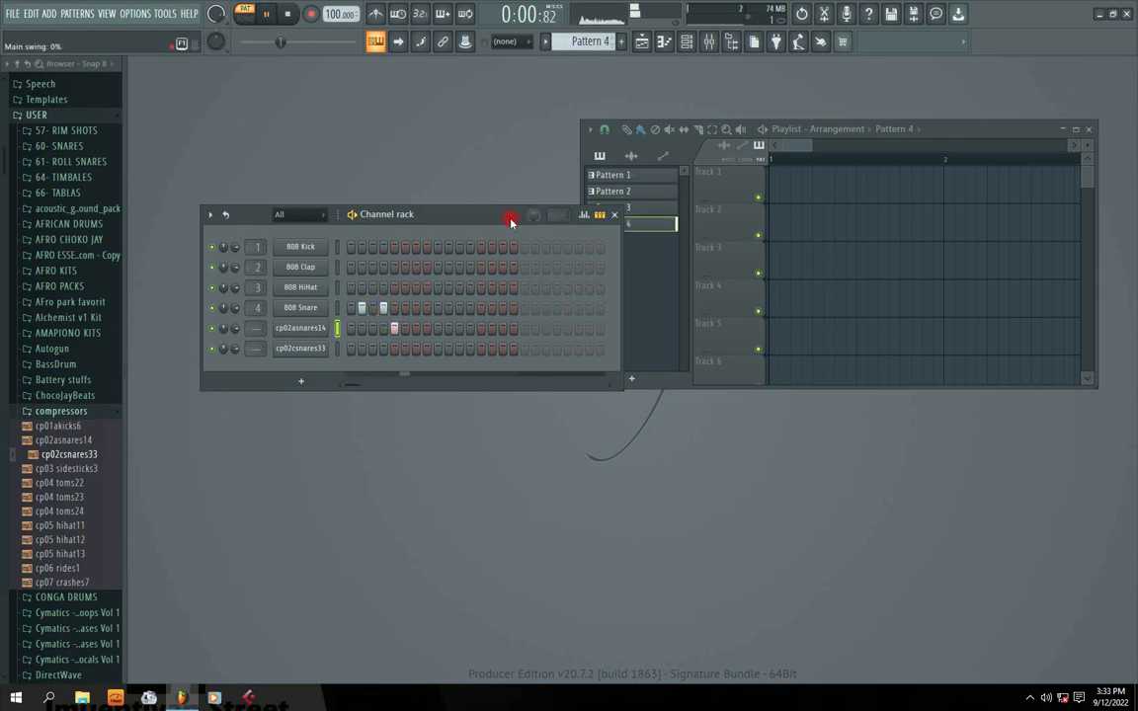
Step: Move the channel rack clear of the playlist, browse the listed patterns and select Pattern 1
left_click_drag(510, 218, 442, 223)
left_click(628, 223)
left_click(617, 191)
left_click(620, 177)
left_click(633, 193)
left_click(647, 177)
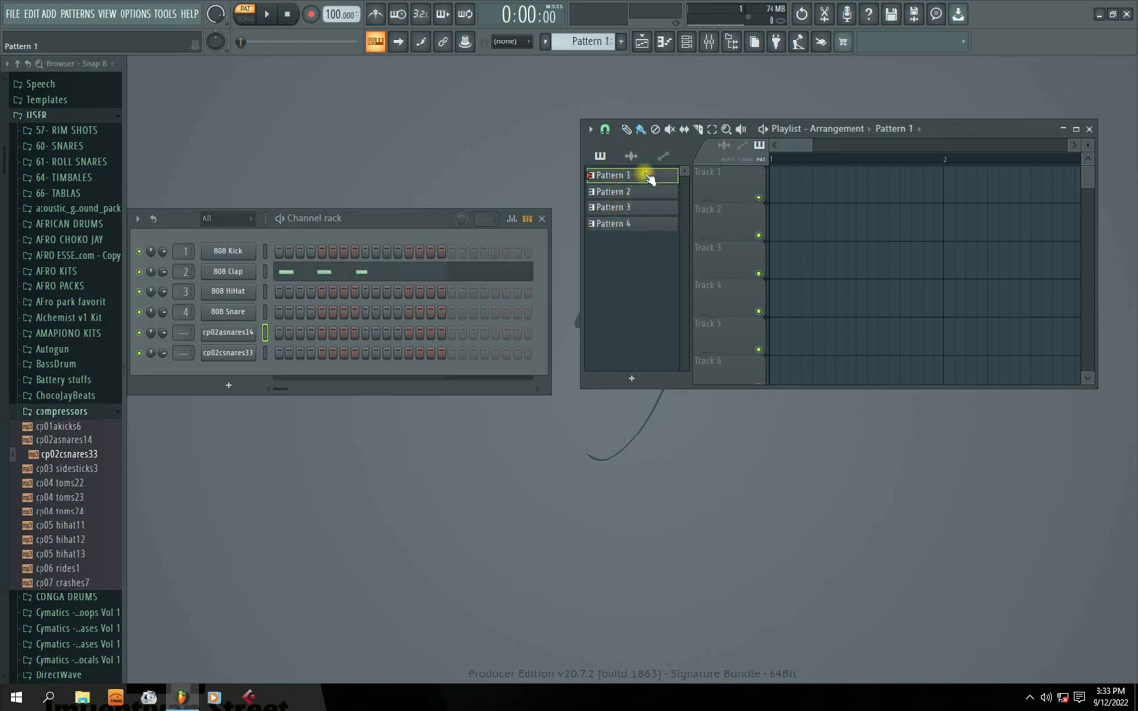
left_click_drag(362, 221, 361, 154)
left_click(953, 128)
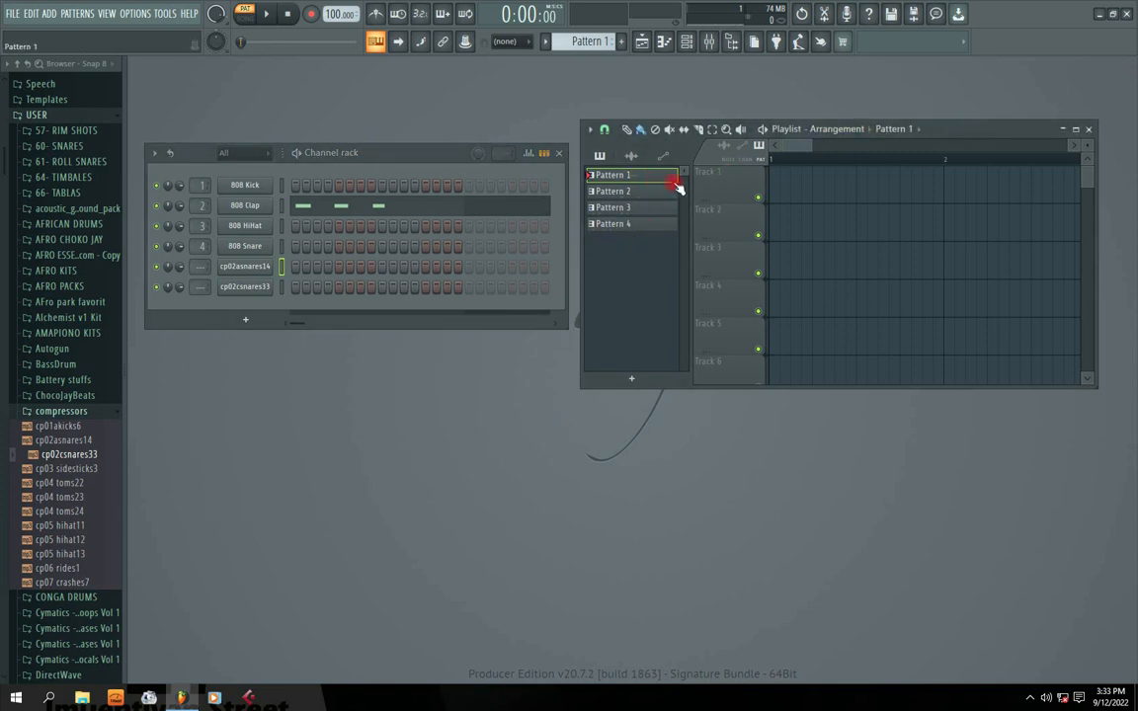
Step: From bar 1, place Patterns 1 and 2 once on Tracks 1 and 2, and Patterns 3 and 4 twice on Tracks 3 and 4
left_click(767, 190)
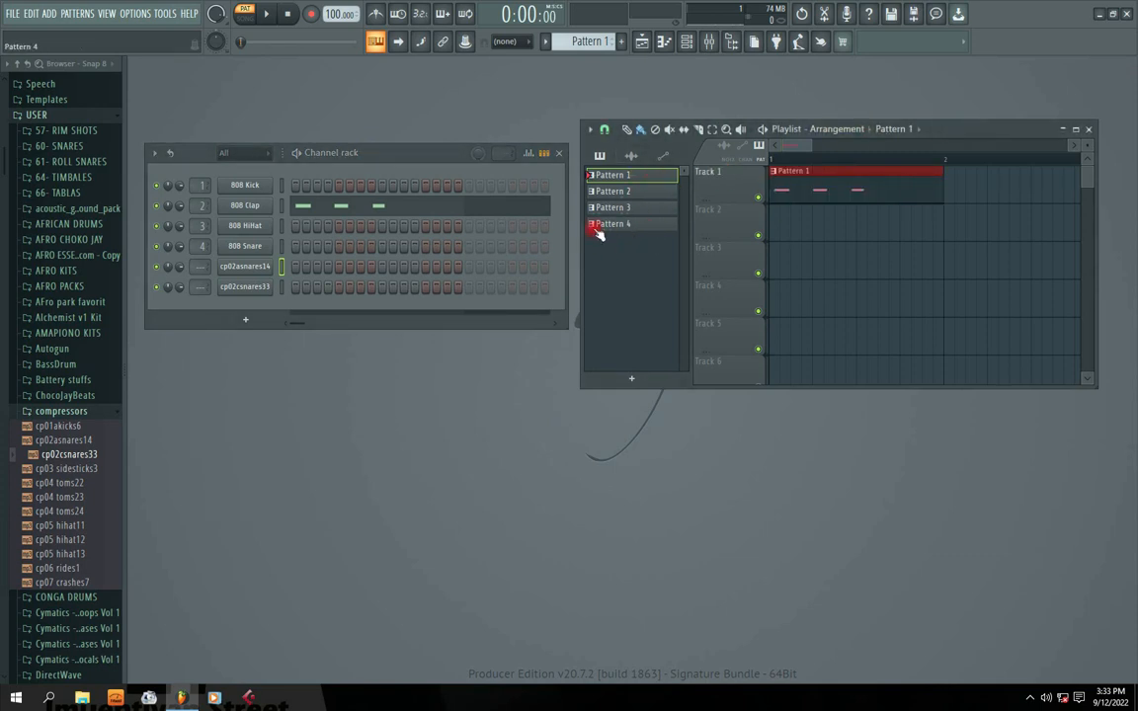
left_click(617, 194)
left_click(773, 227)
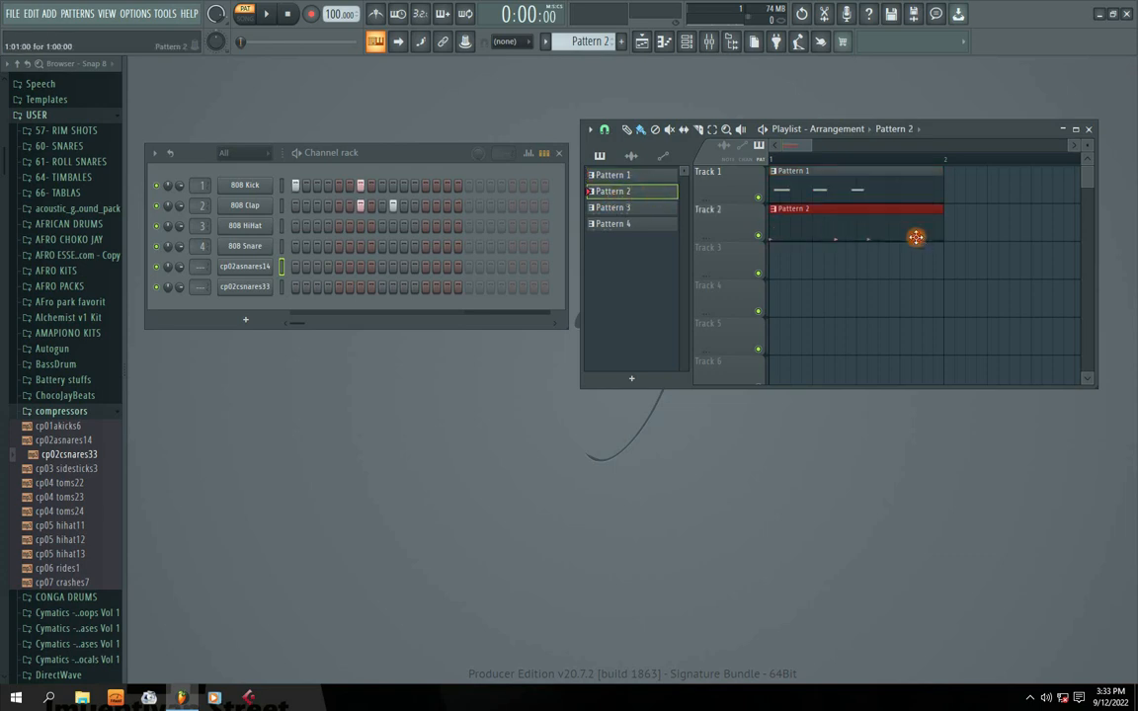
left_click(598, 209)
left_click_drag(774, 267, 893, 288)
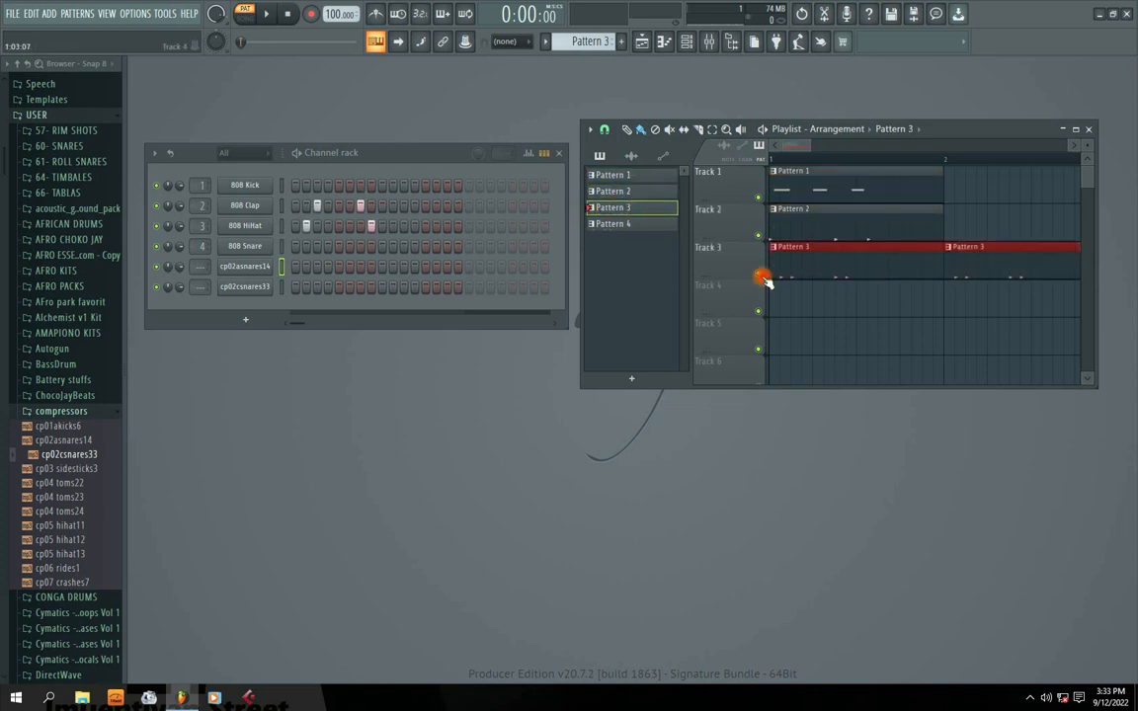
left_click(619, 227)
mouse_move(774, 298)
left_mouse_down()
mouse_move(765, 297)
mouse_move(948, 296)
left_mouse_up()
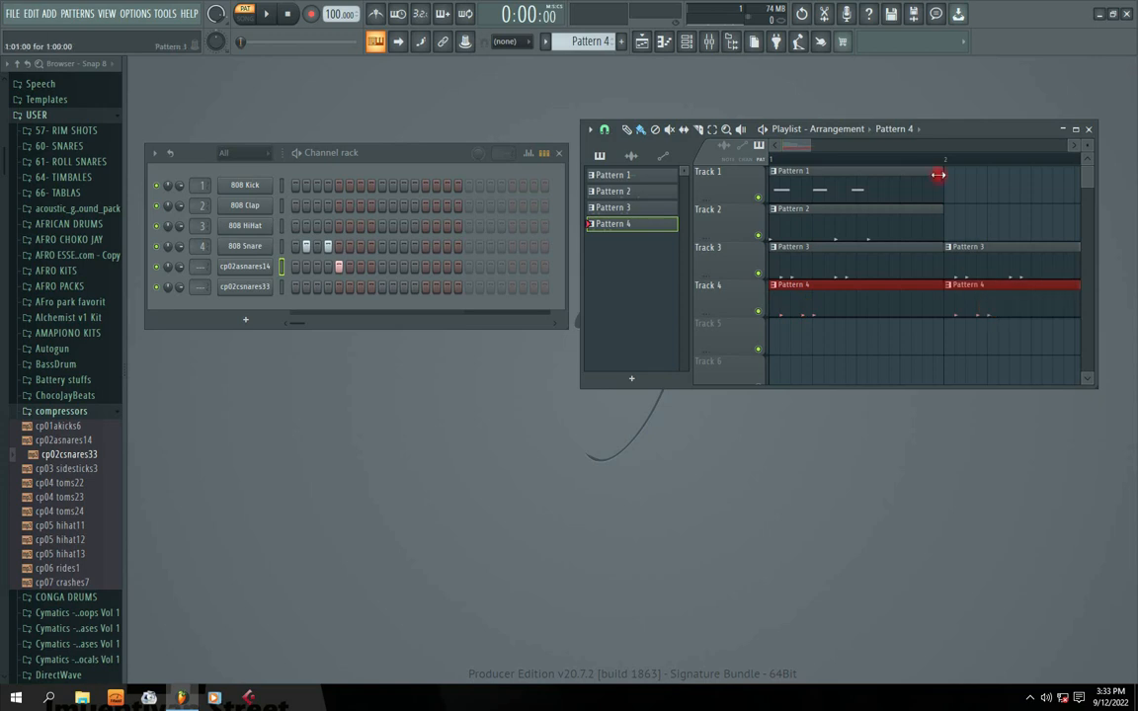
Step: Maximize the playlist and paint Pattern 1 along Track 1 and Pattern 2 along Track 2 through bar 9
double_click(975, 132)
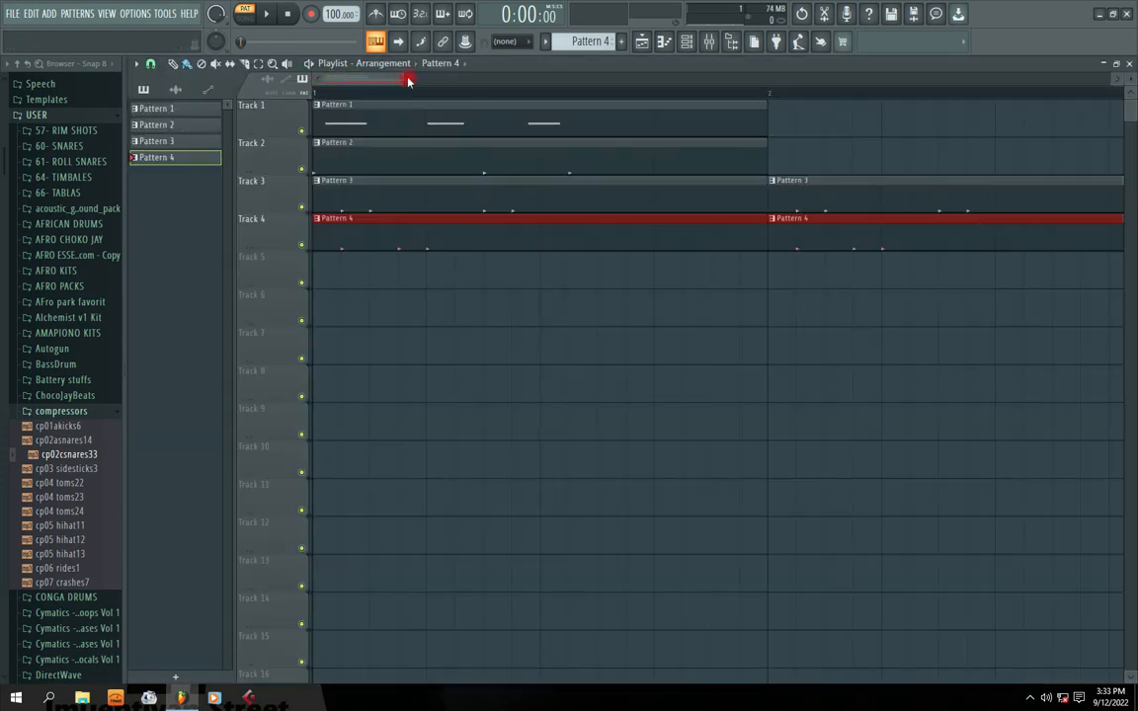
left_click_drag(402, 79, 697, 117)
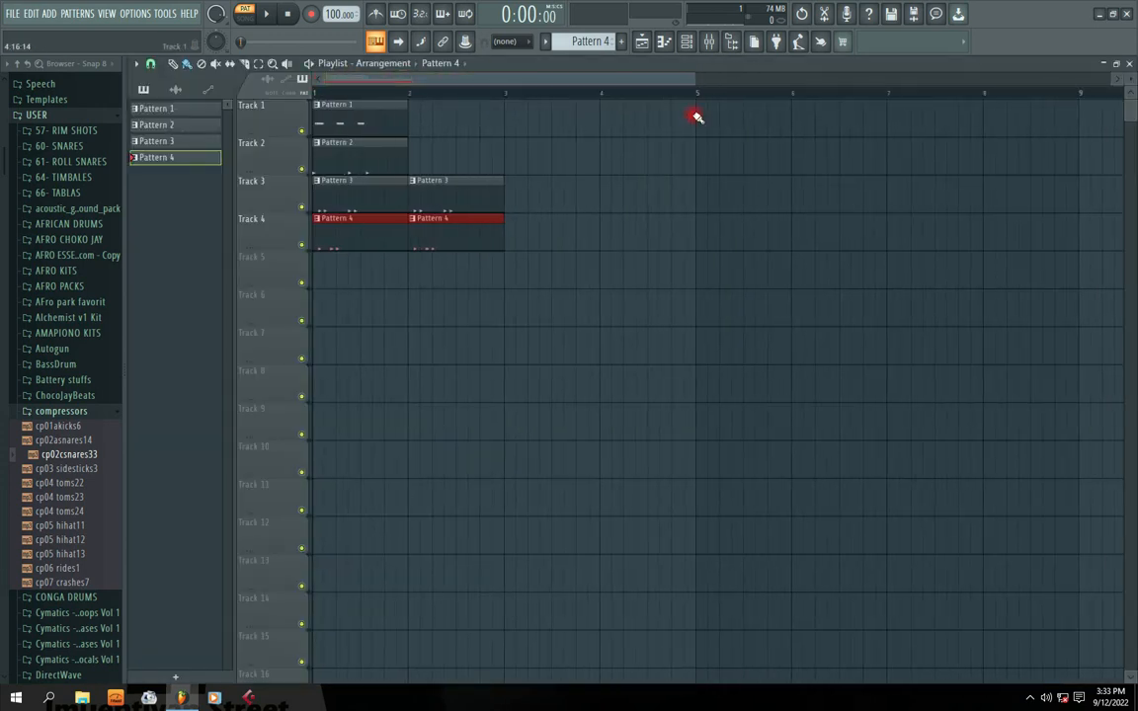
left_click(370, 124)
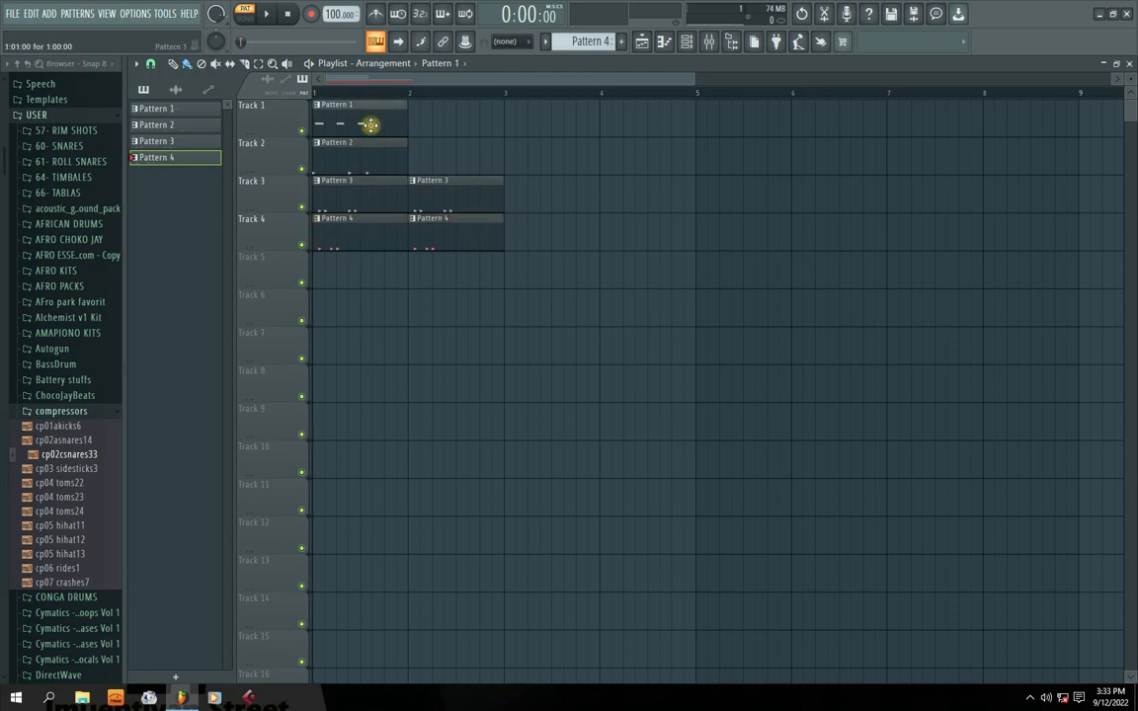
left_click_drag(413, 124, 1123, 132)
left_click(342, 156)
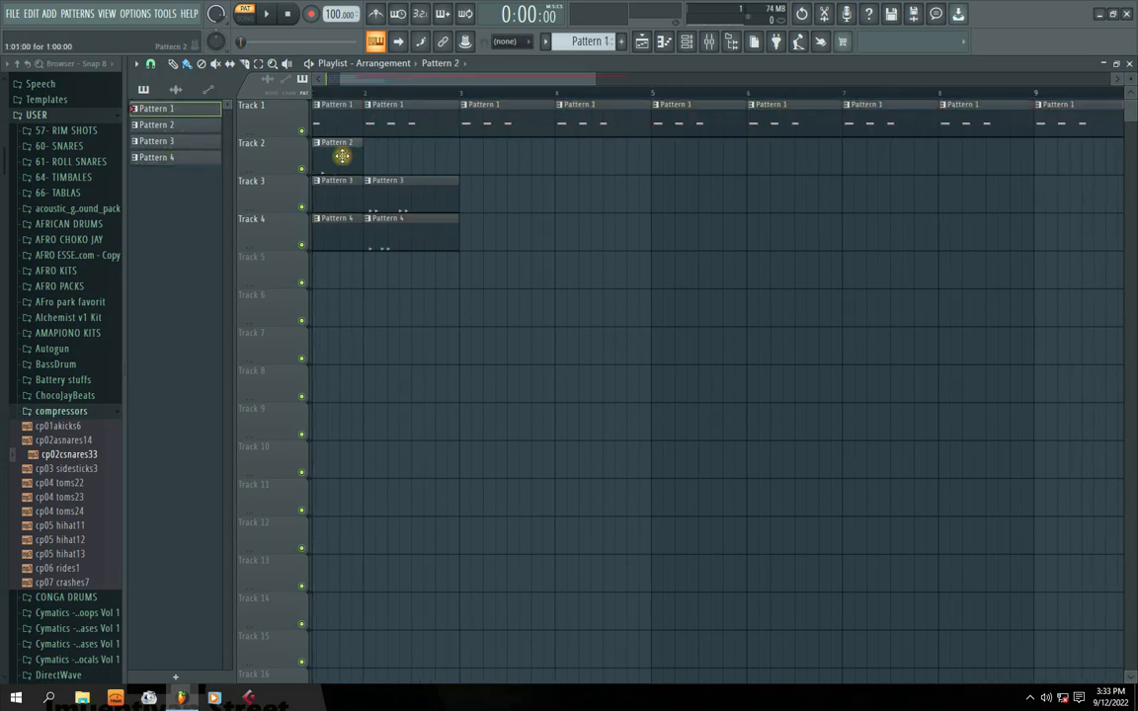
left_click_drag(361, 157, 1087, 148)
Step: Repeat the Pattern 3 and Pattern 4 clips in bar 3 and delete all clips from bar 4 onward
mouse_move(496, 270)
left_mouse_down()
mouse_move(387, 197)
mouse_move(519, 211)
left_mouse_up()
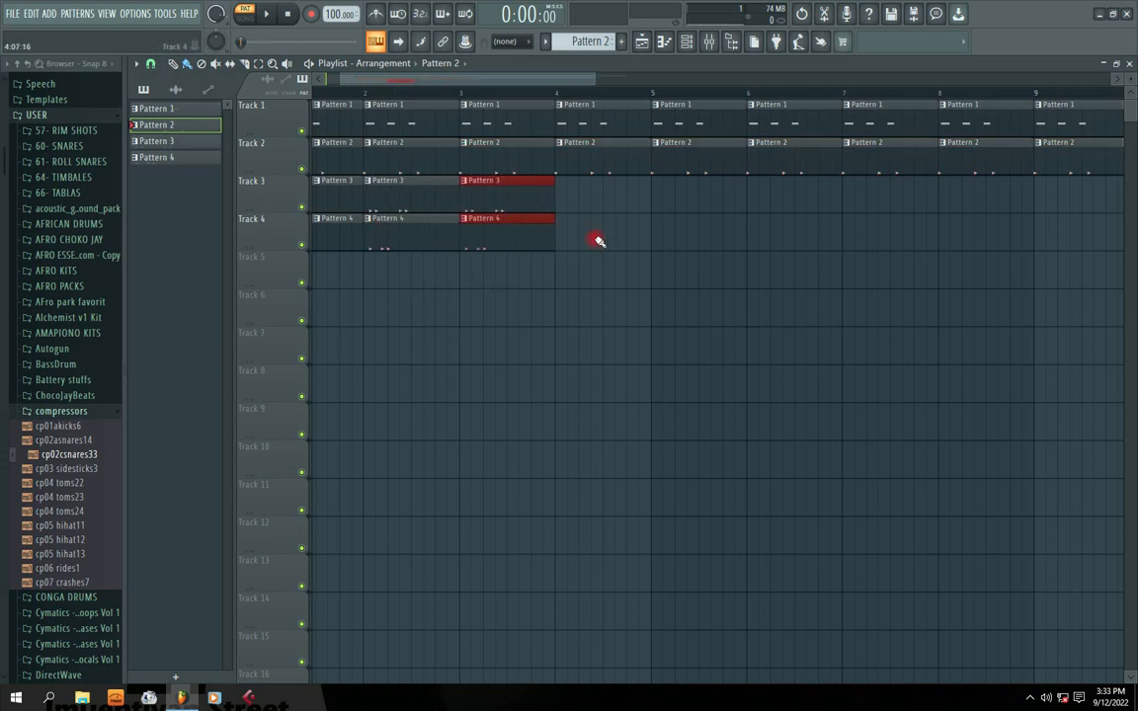
left_click_drag(466, 80, 617, 82)
left_click_drag(783, 204, 292, 113)
left_click_drag(523, 82, 429, 83)
left_click_drag(1077, 247, 447, 125)
key("Delete")
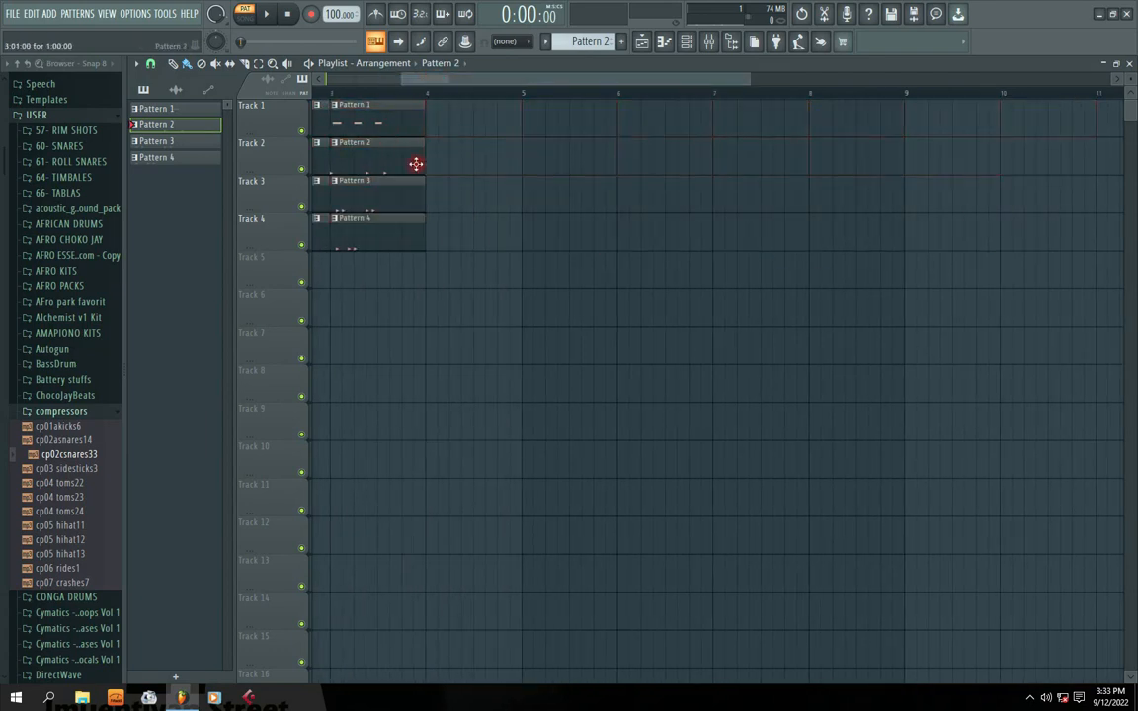
left_click_drag(536, 82, 326, 82)
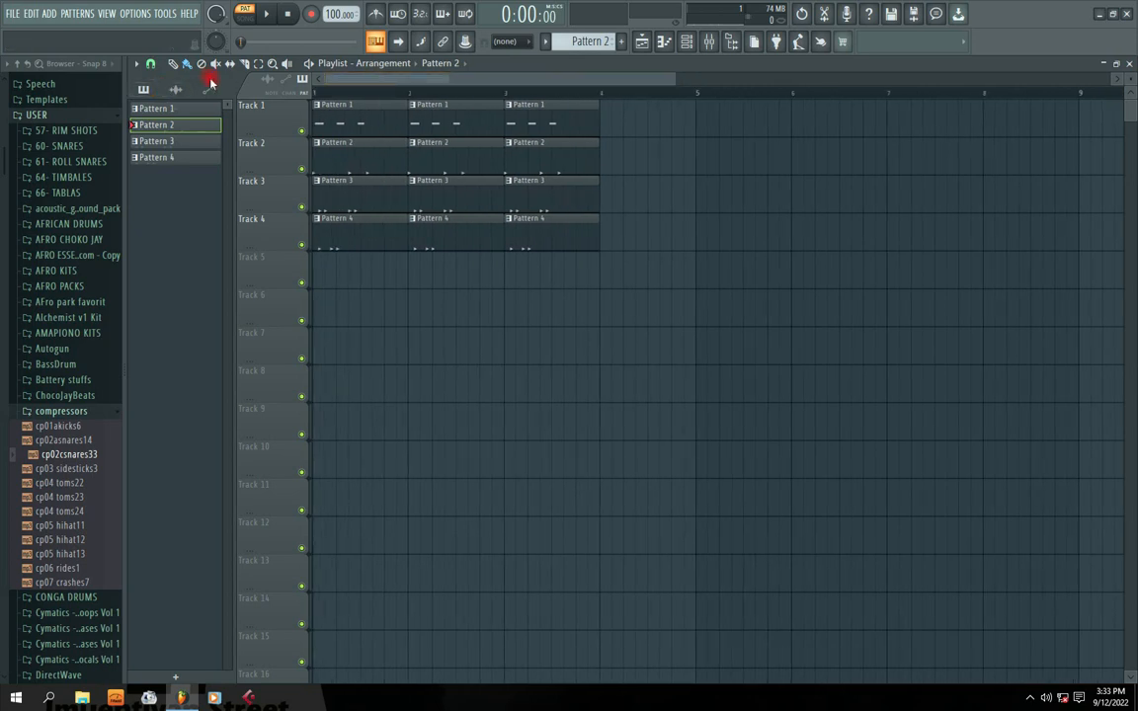
Step: Select all clips in the three-bar arrangement and duplicate them repeatedly to extend the song past bar 80
key("ctrl+a")
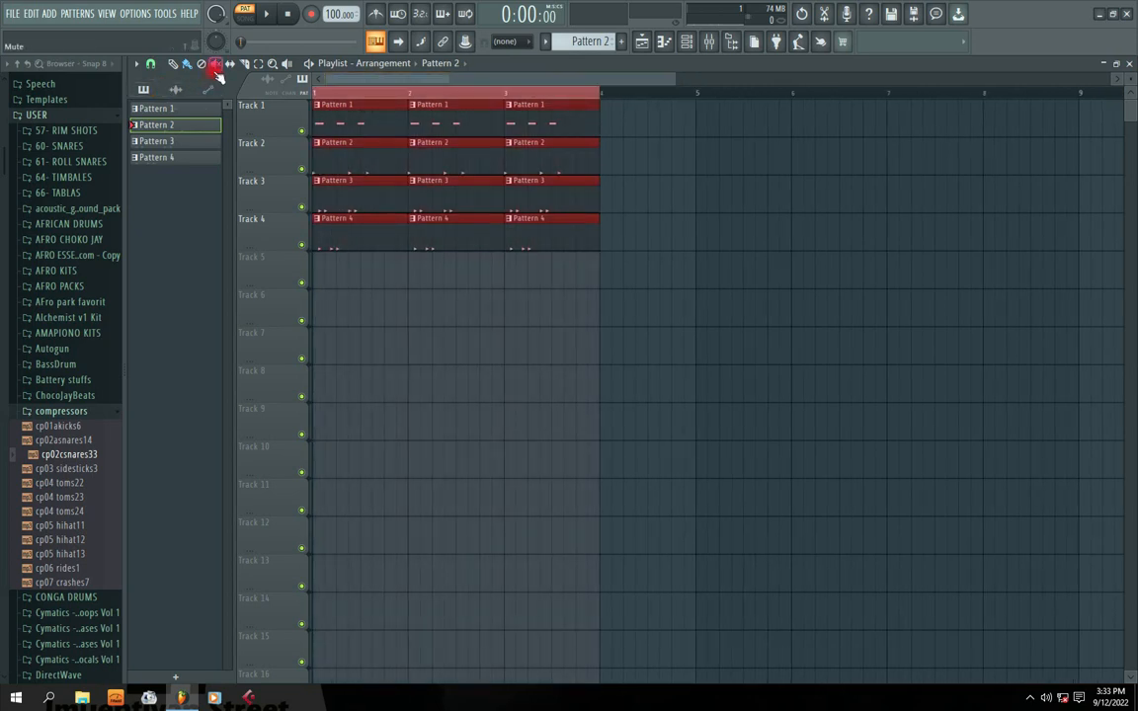
key("ctrl+b")
key("ctrl+b")
key("ctrl+b")
key("ctrl+b")
key("ctrl+b")
key("ctrl+b")
key("ctrl+b")
key("ctrl+b")
key("ctrl+b")
key("ctrl+b")
key("ctrl+b")
key("ctrl+b")
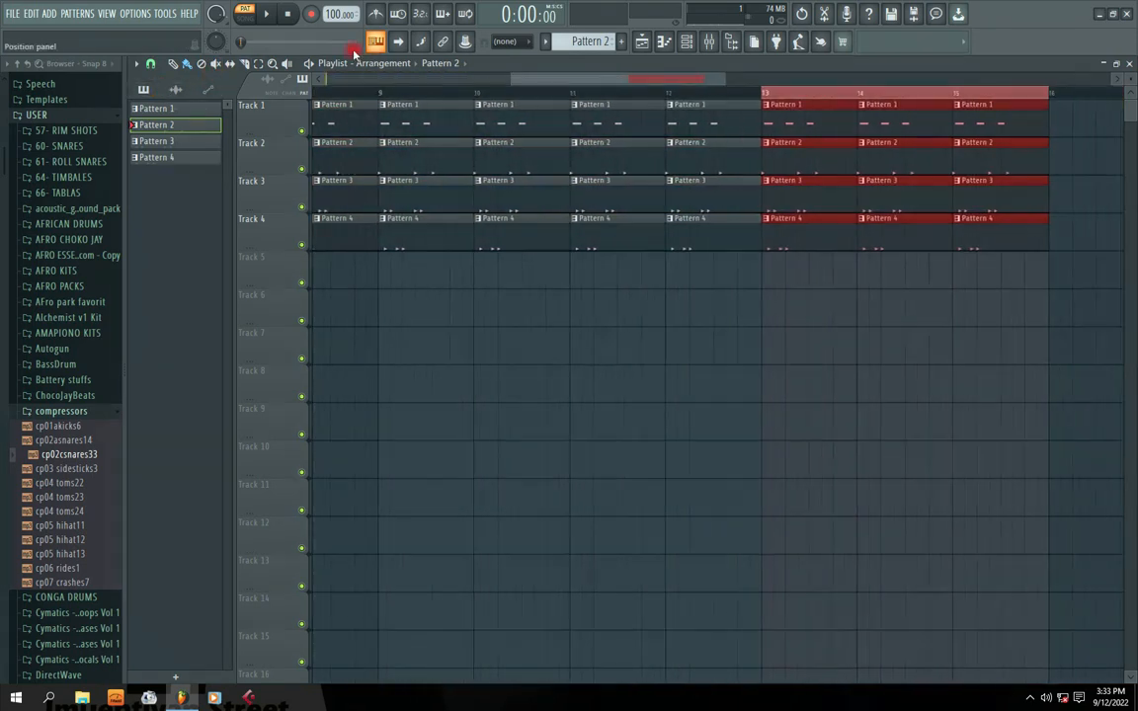
key("ctrl+b")
key("ctrl+b")
key("ctrl+b")
mouse_move(947, 79)
left_mouse_down()
mouse_move(365, 81)
mouse_move(990, 61)
mouse_move(544, 116)
mouse_move(371, 122)
mouse_move(921, 74)
mouse_move(930, 84)
left_mouse_up()
Step: Switch to song mode, deselect the clips and play the arrangement from bar 80
left_click(442, 92)
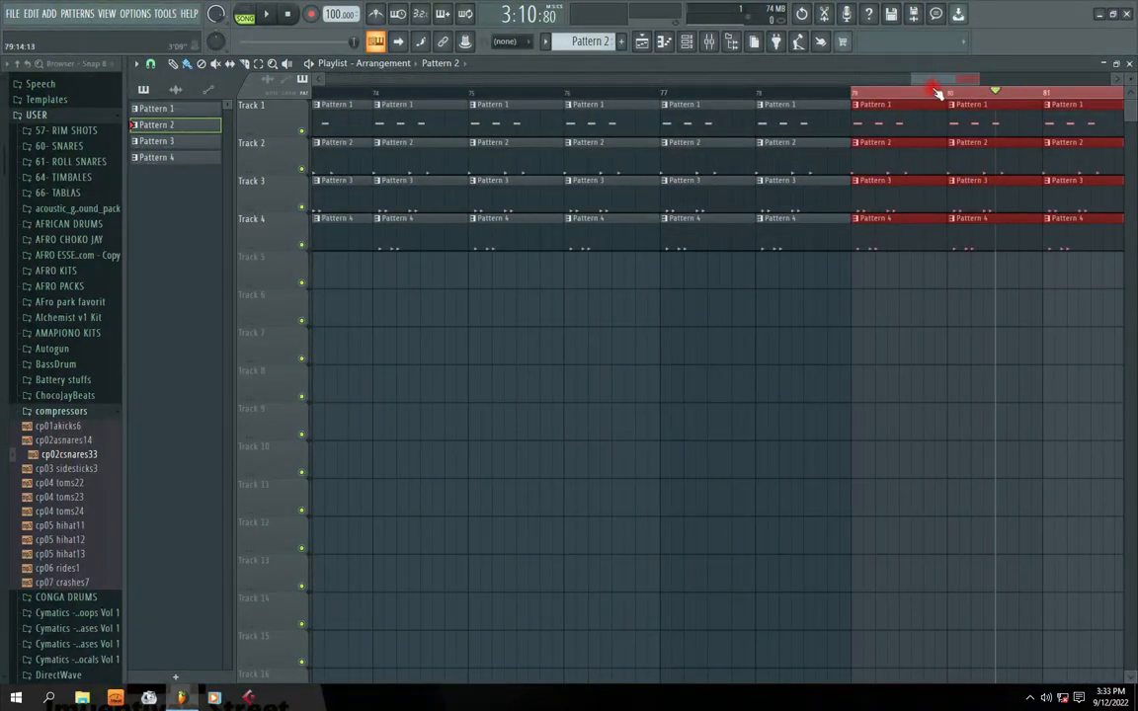
key("ctrl+d")
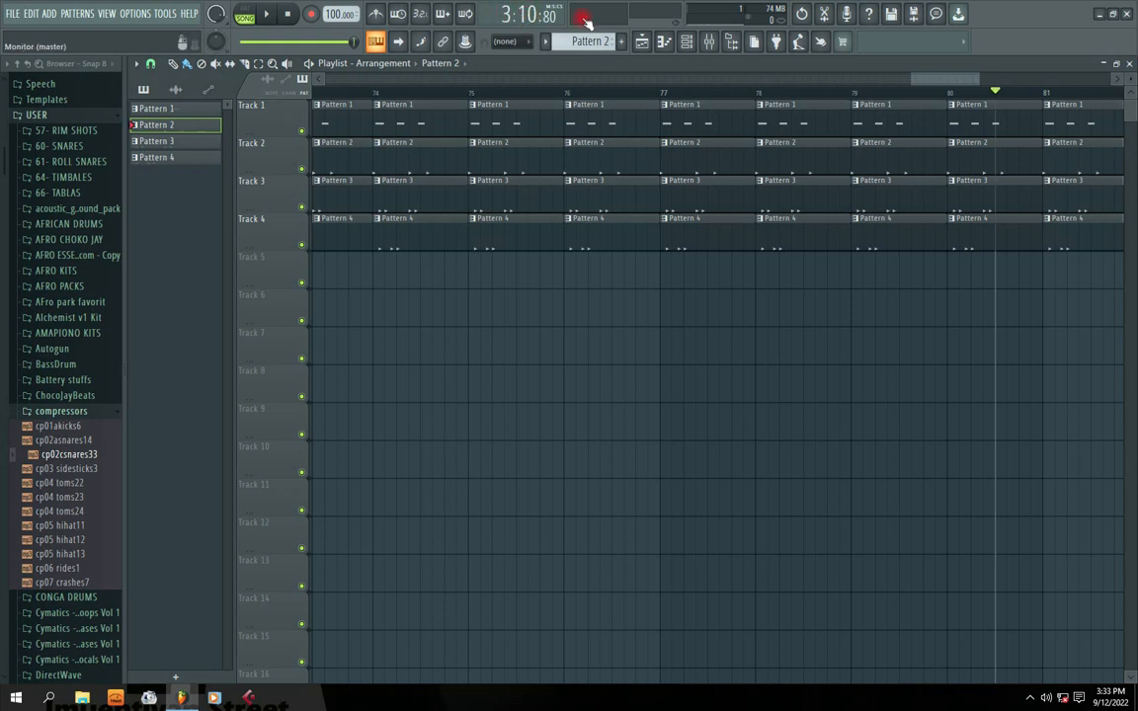
key("space")
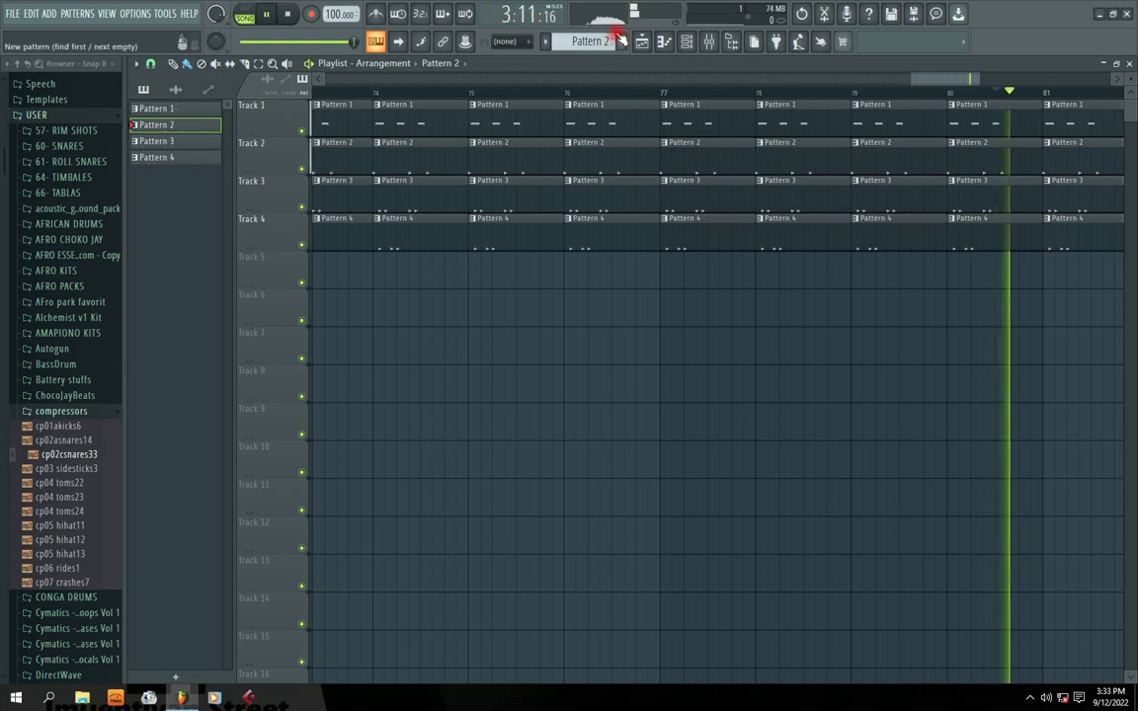
Step: Play the arrangement from bar 1 and mute Track 1 and Track 2 in the playlist
key("space")
left_click_drag(968, 79, 325, 110)
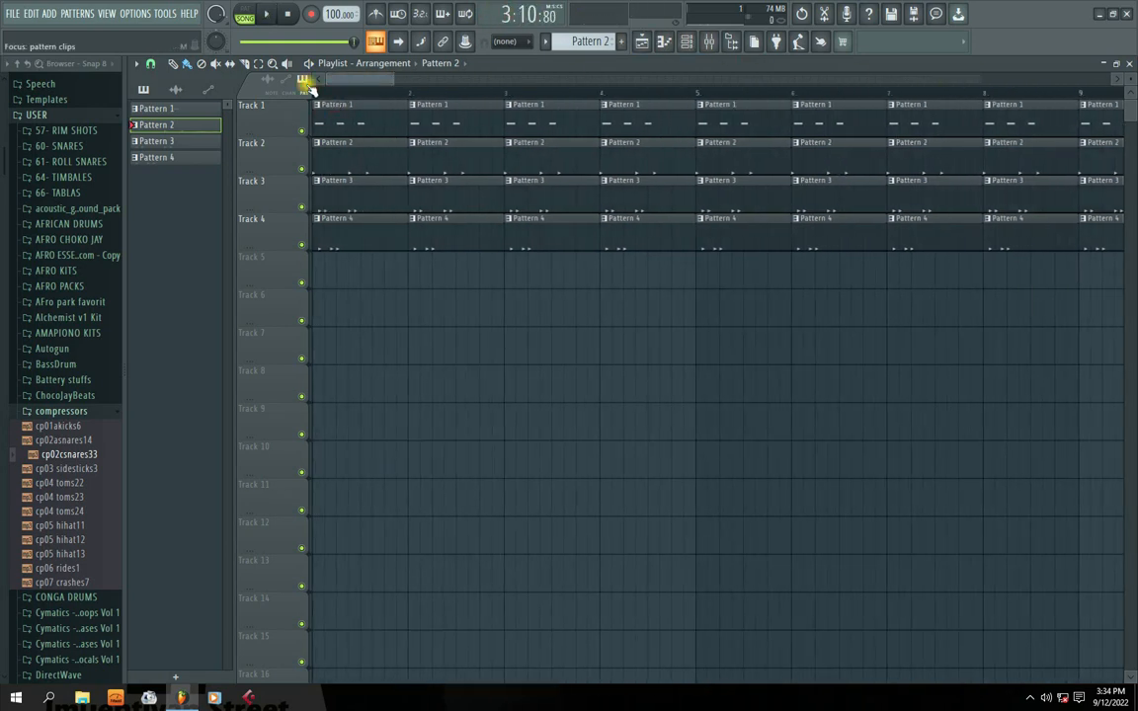
key("space")
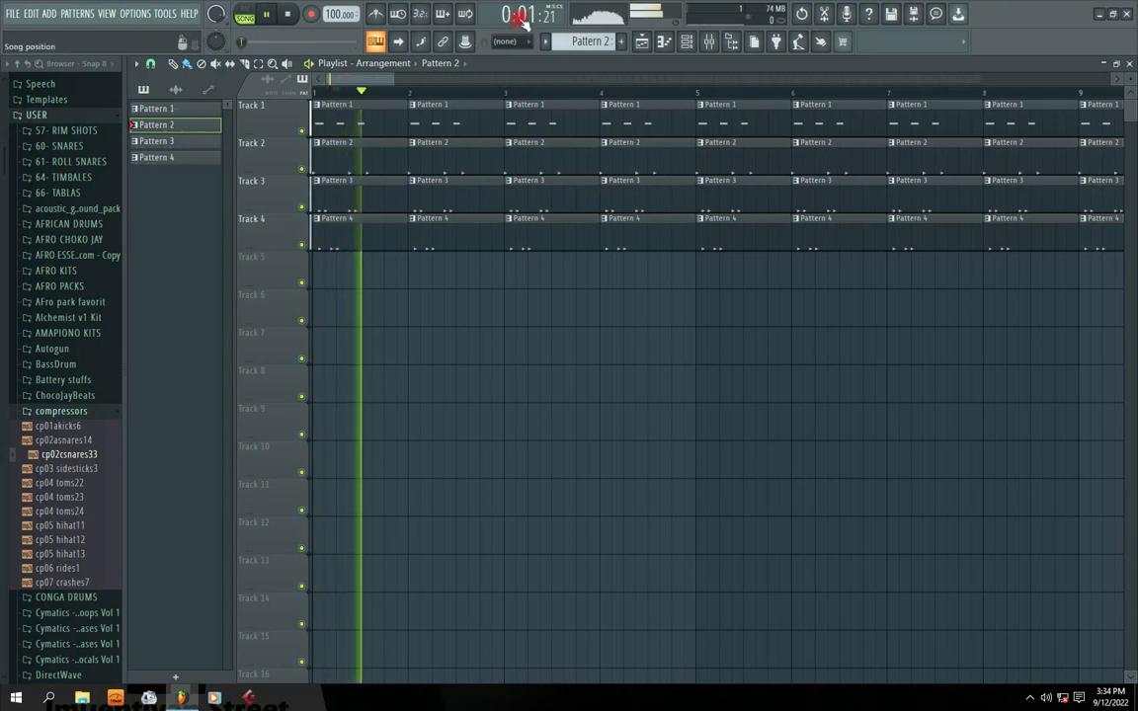
left_click(301, 131)
left_click(301, 168)
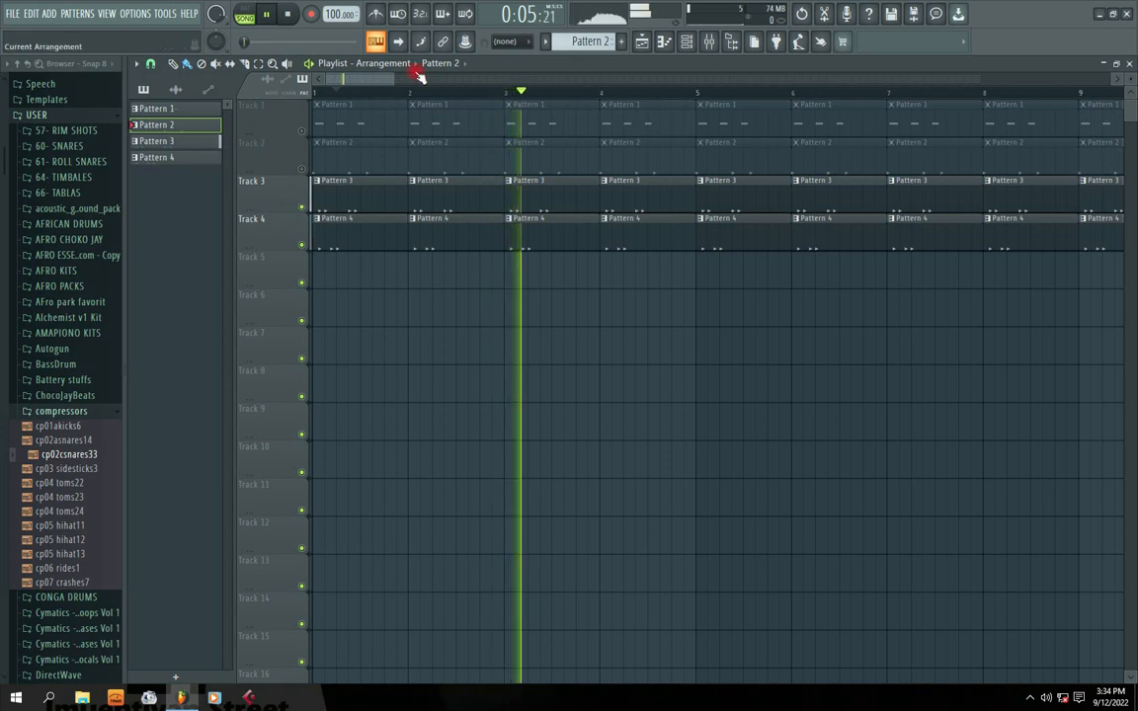
Step: Stop playback and place the song position at the end of the arrangement, at 3:12:00
left_click_drag(356, 79, 1027, 94)
key("space")
left_click_drag(956, 99, 985, 97)
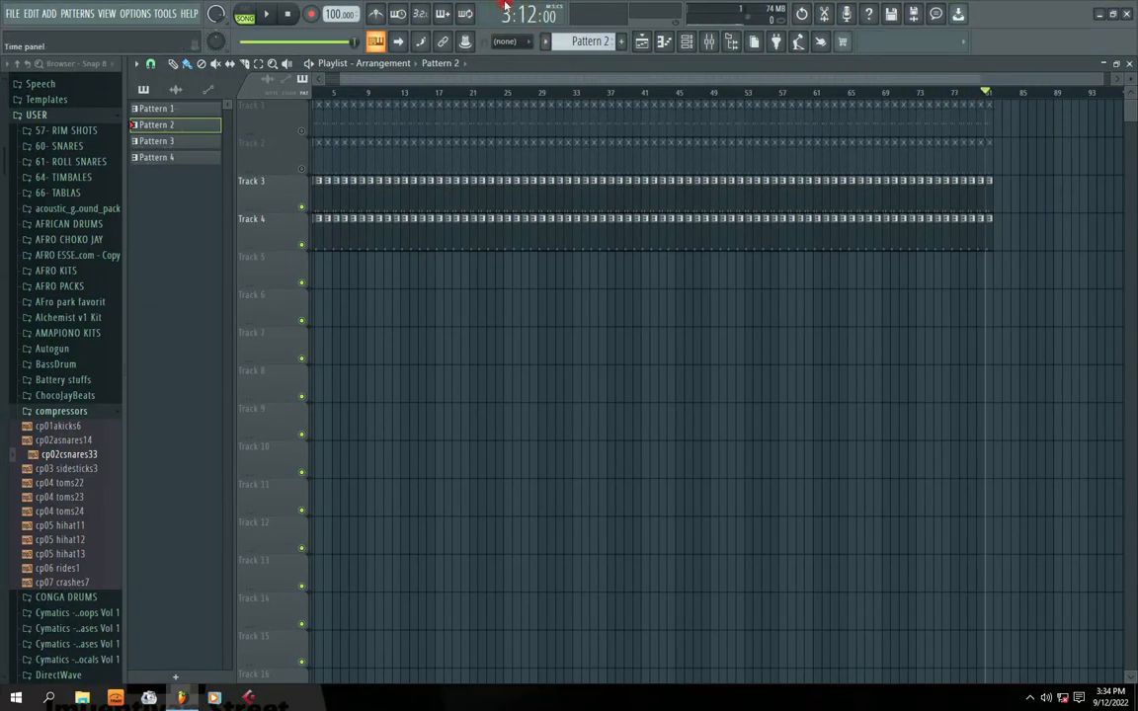
Step: Show the channel rack and the mixer over the playlist
left_click(688, 47)
left_click_drag(371, 147, 580, 122)
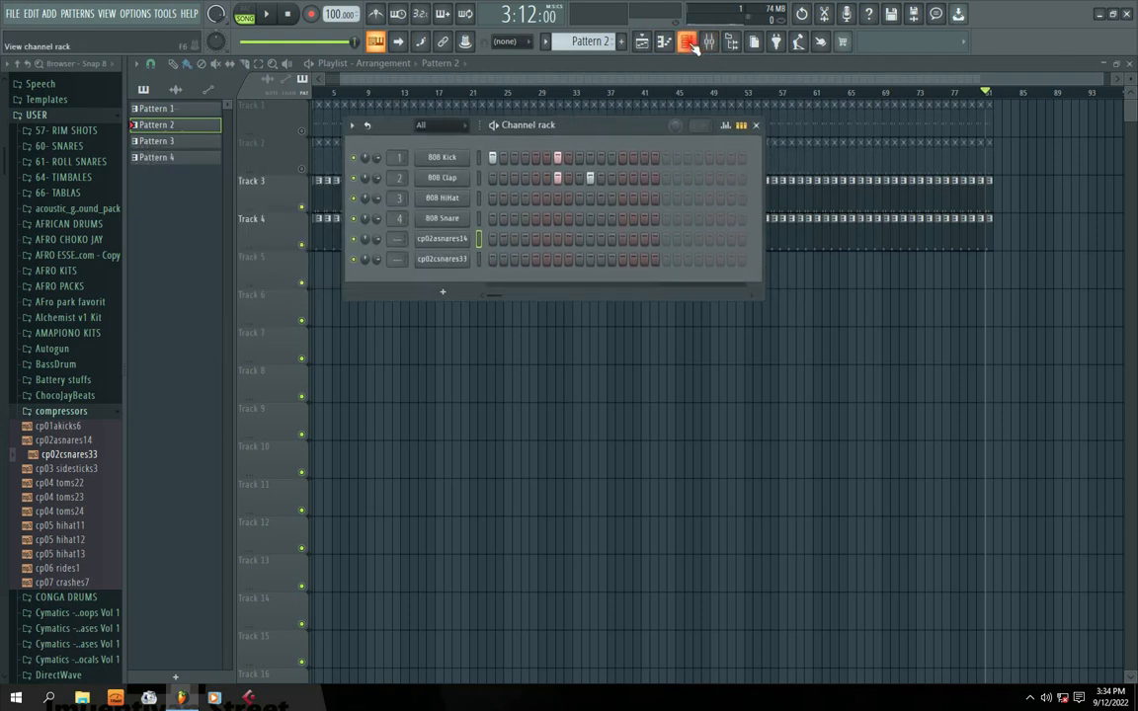
left_click(707, 43)
left_click_drag(582, 133, 599, 97)
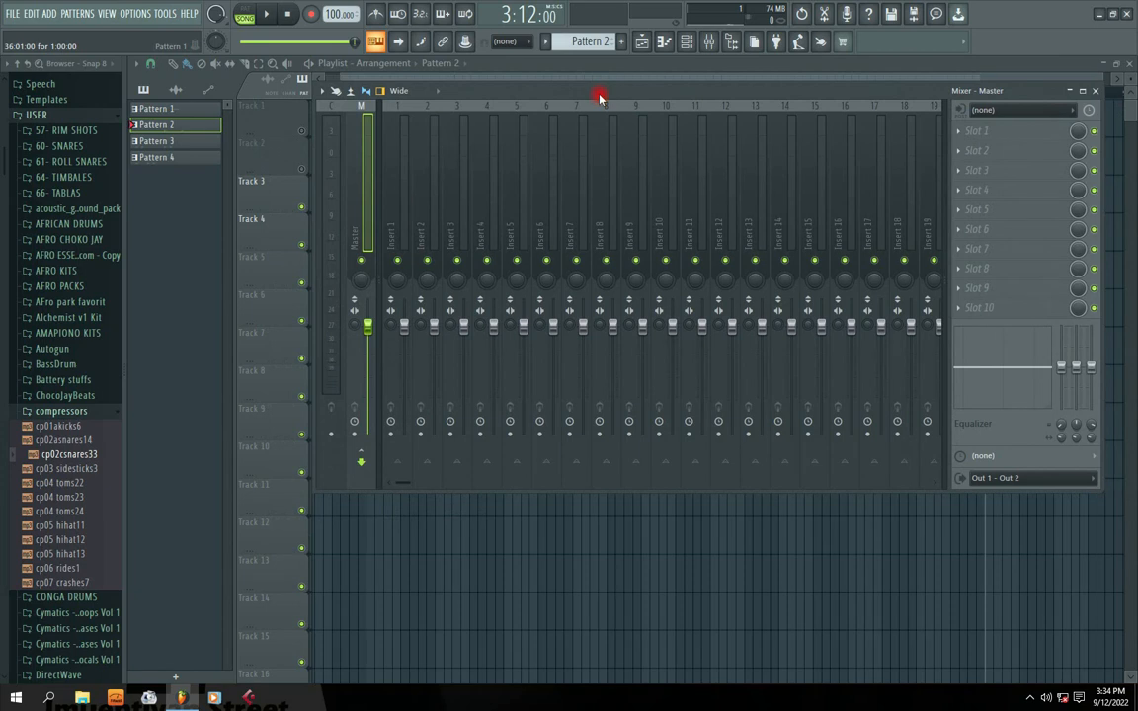
Step: Lower the volume faders of mixer Inserts 1 through 7 to varied levels
left_click(398, 211)
left_click(427, 212)
left_click(488, 209)
left_click_drag(668, 97, 630, 156)
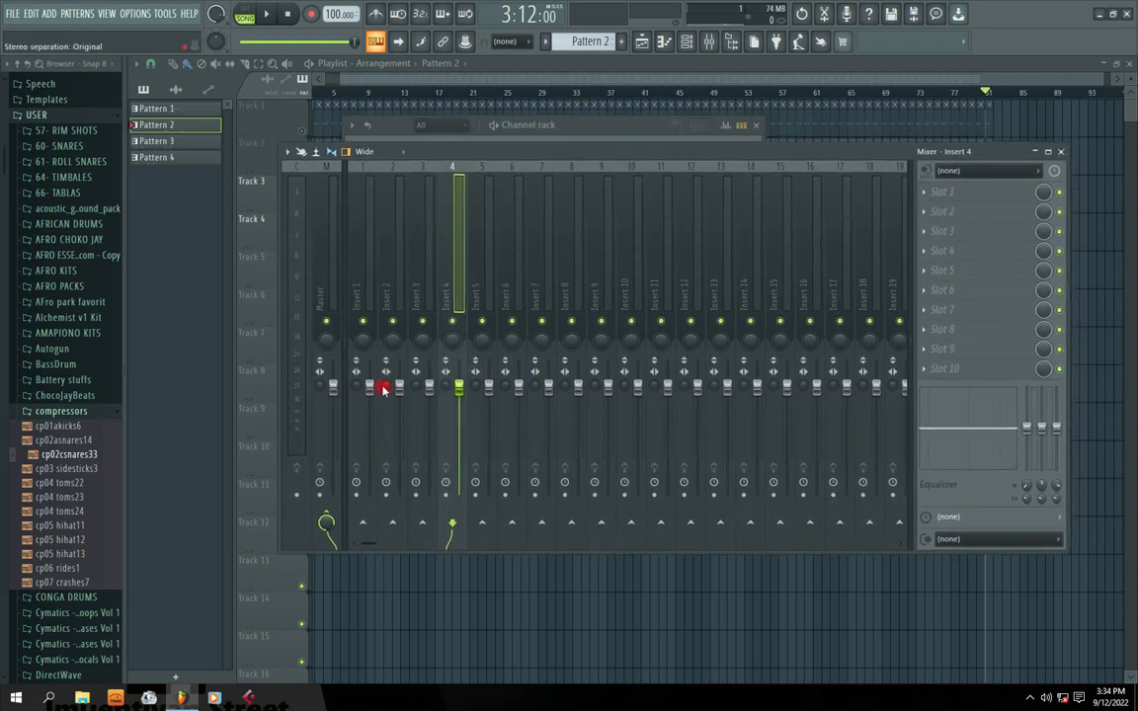
left_click_drag(353, 387, 458, 428)
left_click_drag(488, 387, 521, 428)
left_click_drag(549, 387, 548, 392)
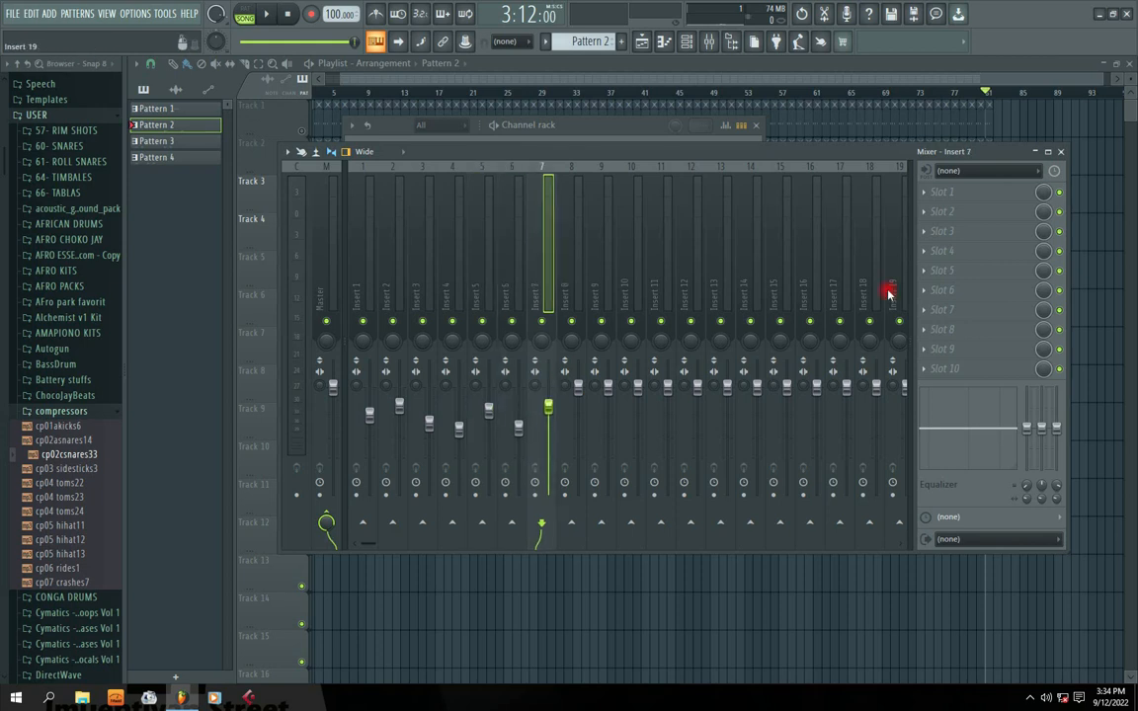
Step: Close the mixer, then hide and show the browser again twice
left_click(1058, 158)
left_click_drag(574, 124, 612, 241)
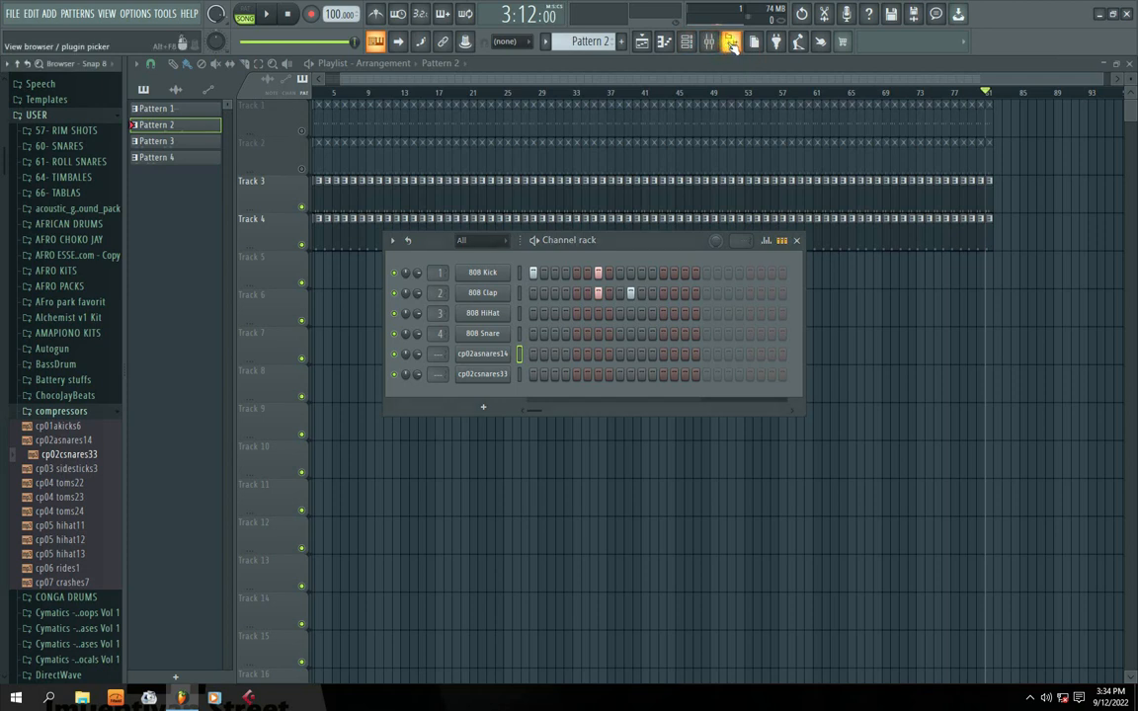
left_click(731, 42)
left_click(731, 42)
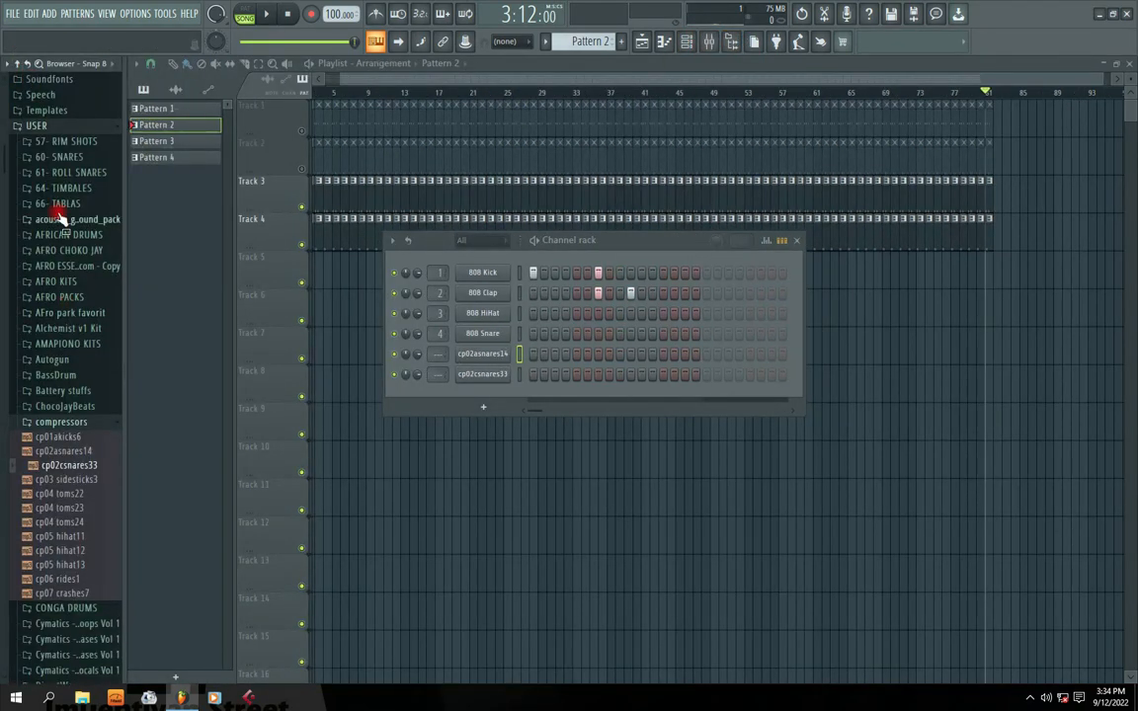
left_click(731, 42)
left_click(731, 42)
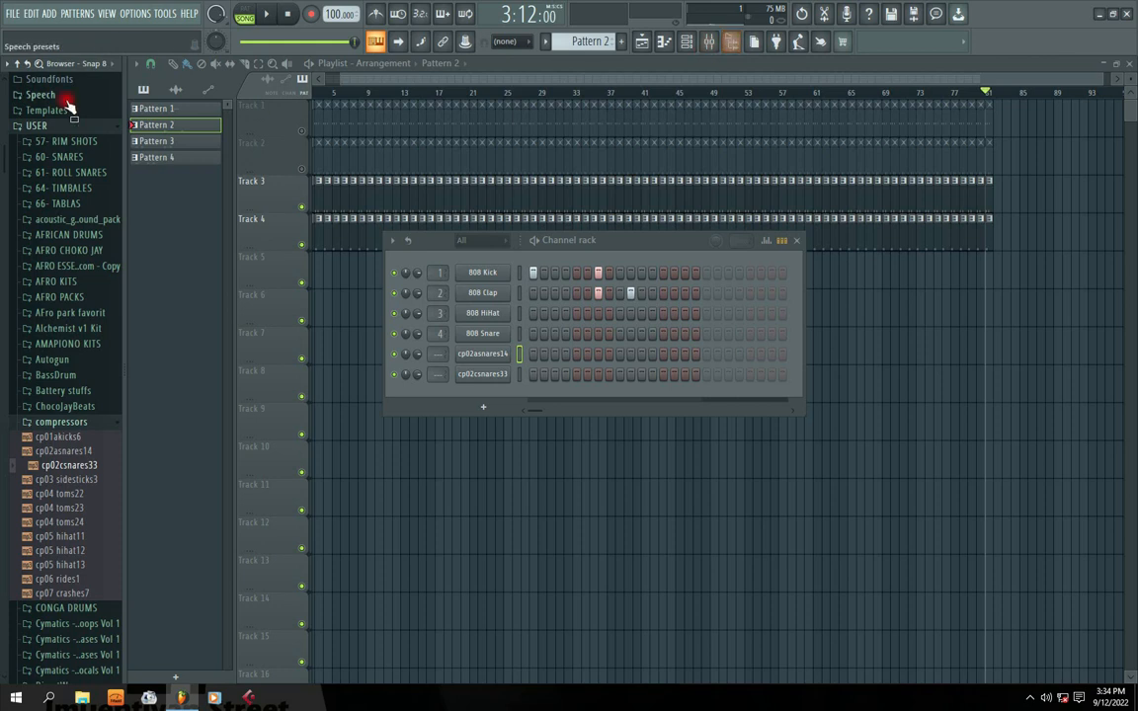
Step: Collapse the browser folders and list the installed VST generators in the plugin database
left_click(15, 64)
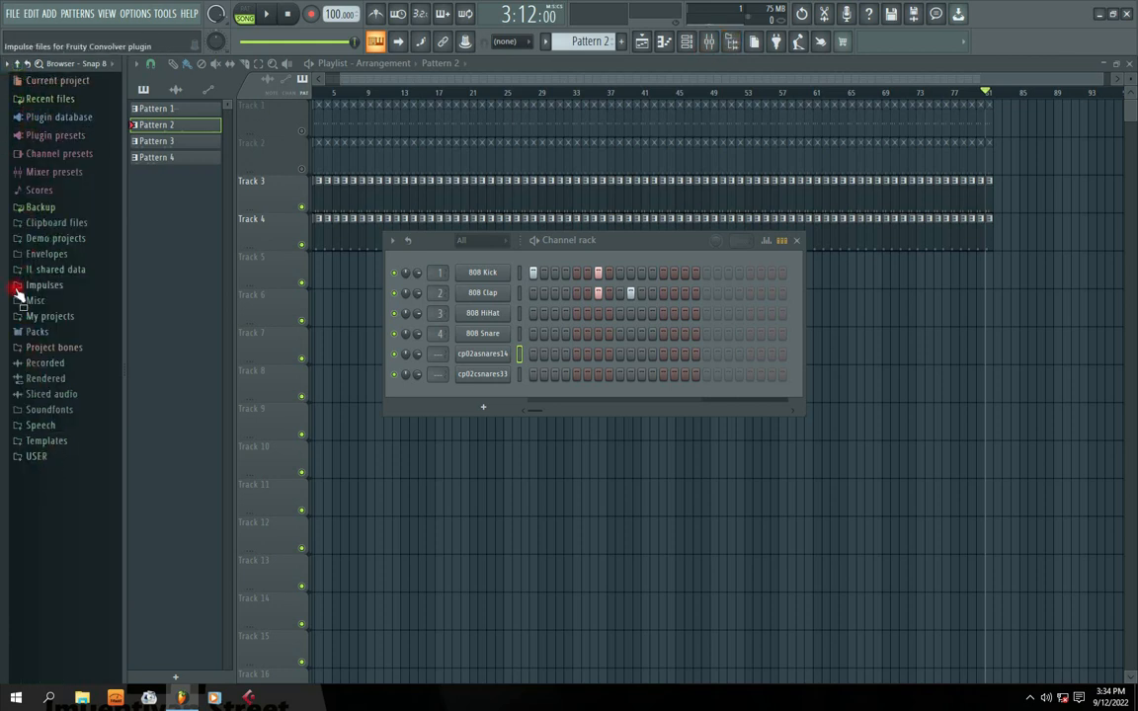
left_click(39, 116)
left_click(54, 165)
left_click(59, 193)
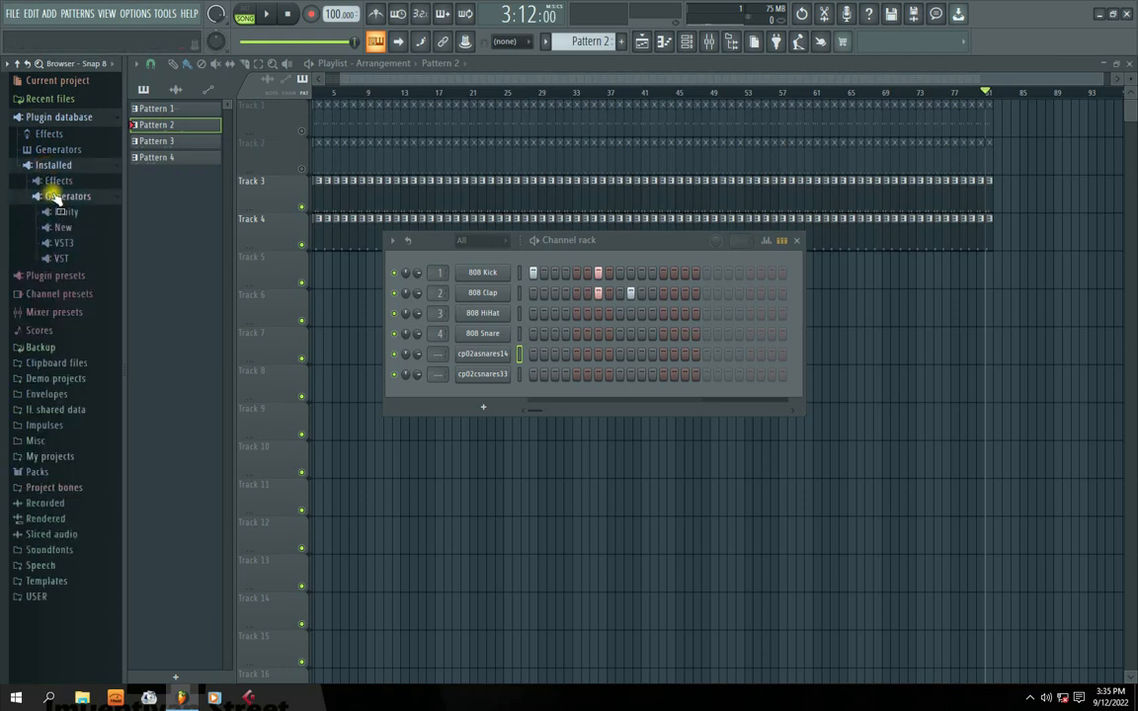
left_click(64, 257)
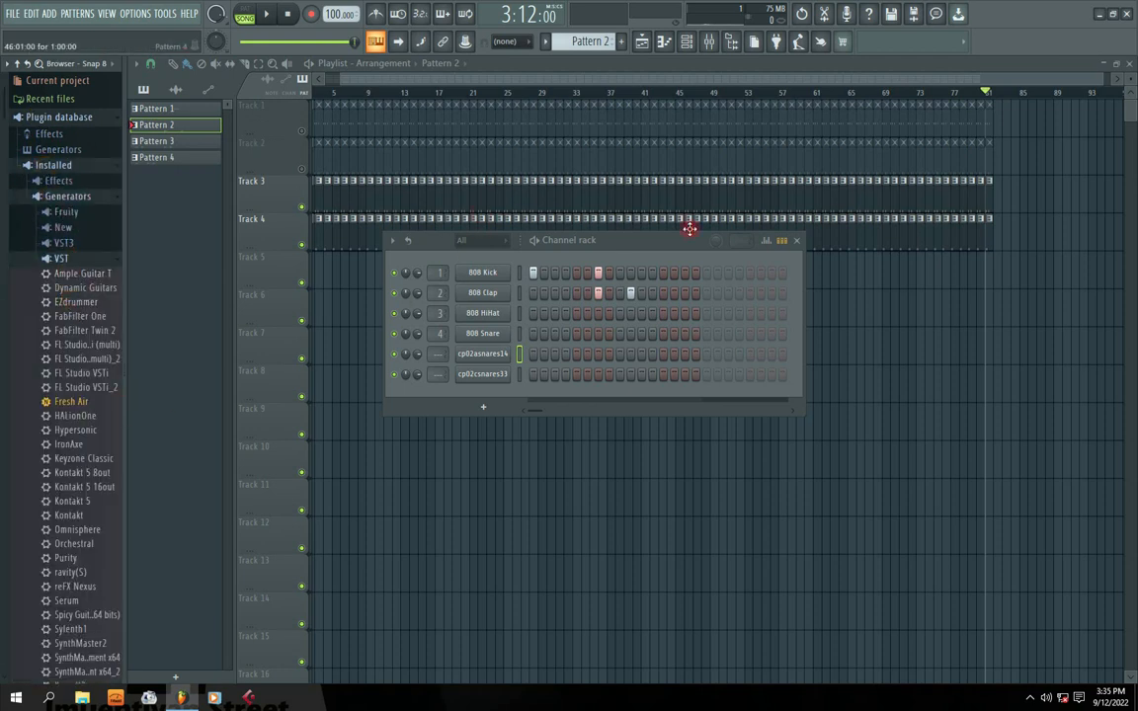
Step: Close the playlist and leave only the channel rack open in the workspace
left_click(798, 241)
left_click(1129, 63)
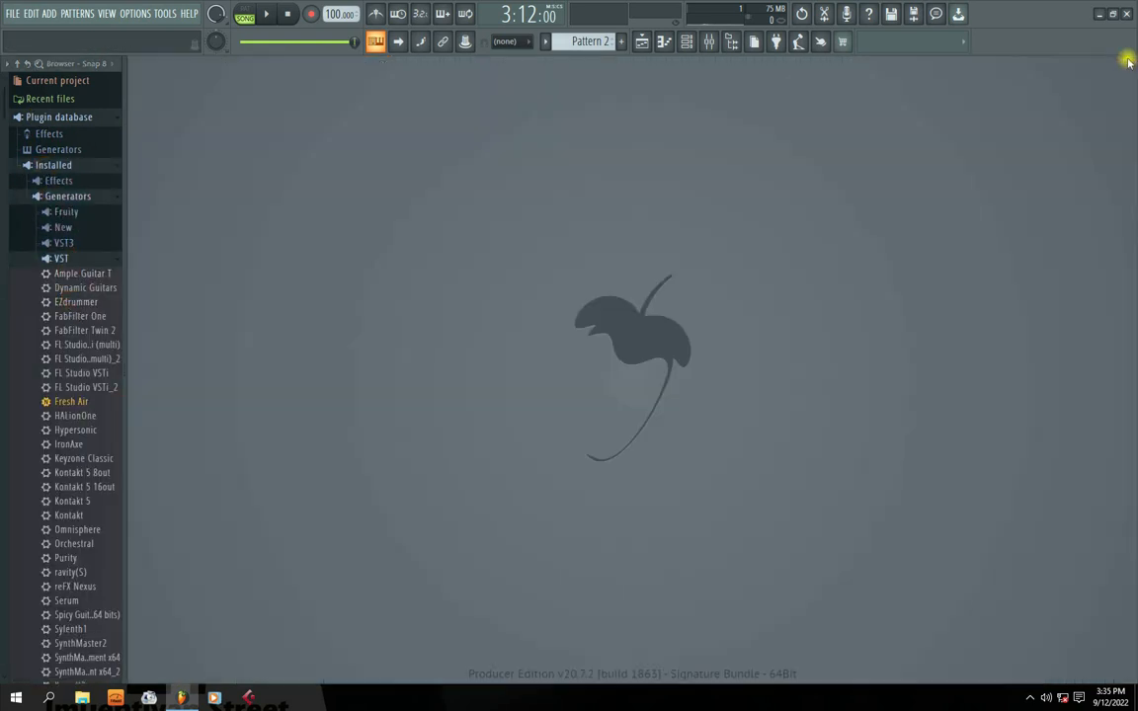
left_click(689, 41)
left_click_drag(588, 237, 575, 148)
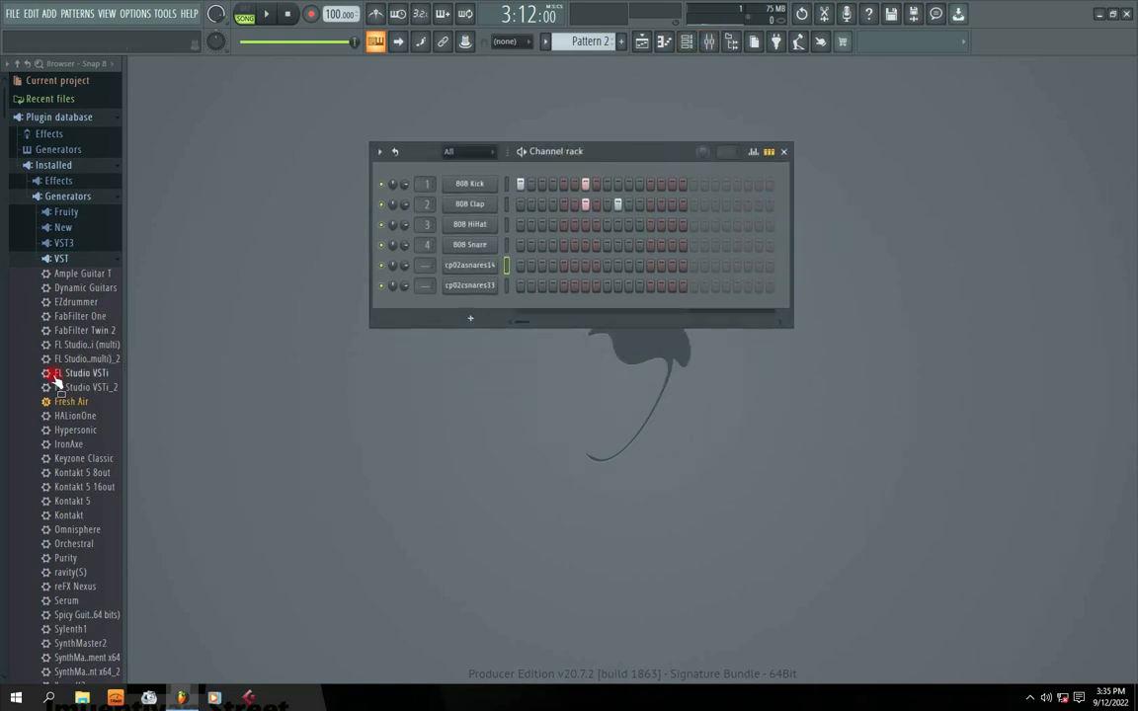
Step: Collapse the VST list and open the Kicks folder inside the Drums pack
left_click(57, 258)
left_click_drag(575, 153, 559, 159)
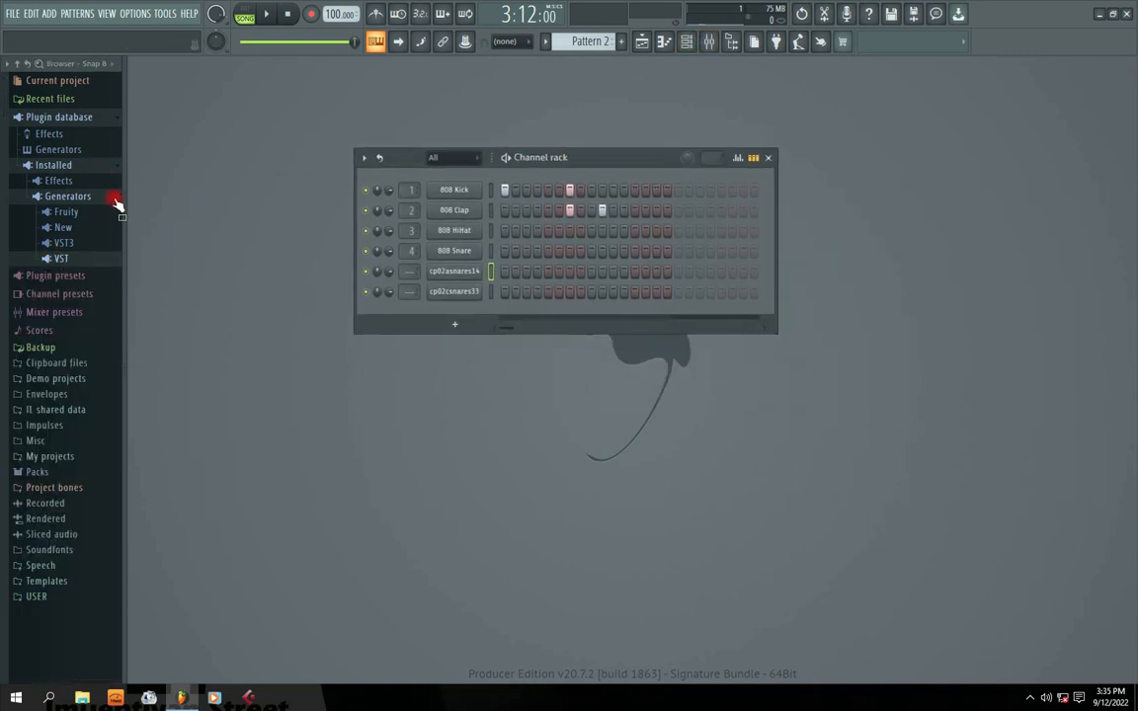
left_click(17, 63)
left_click(39, 332)
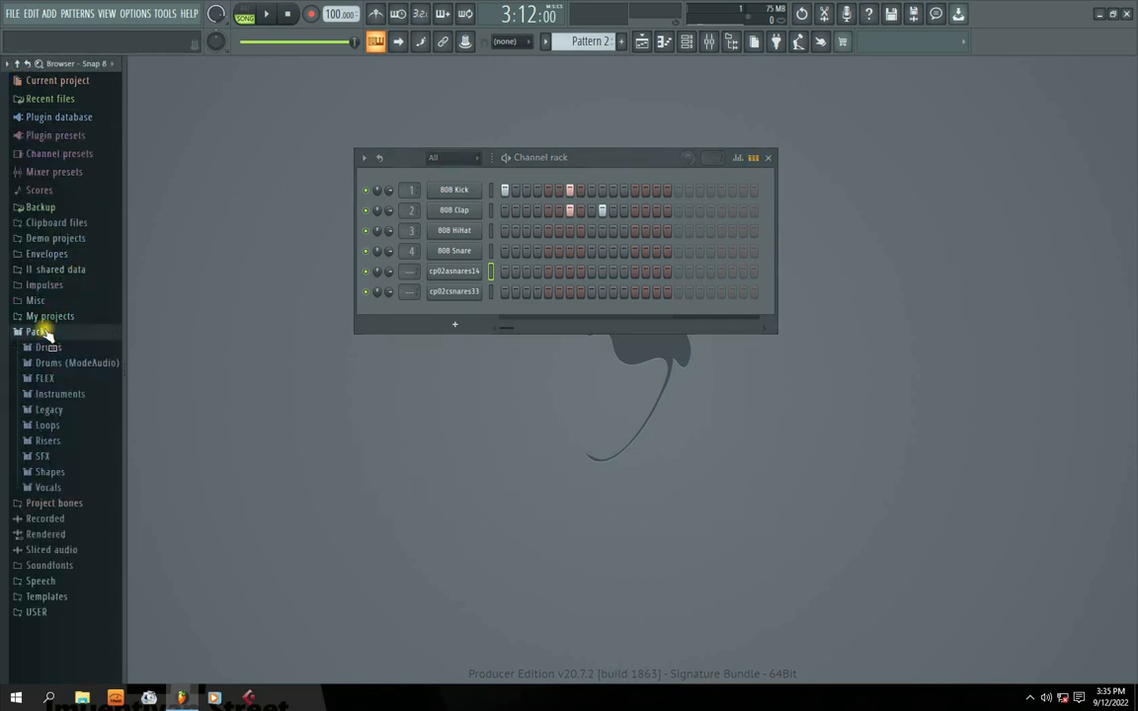
left_click(54, 348)
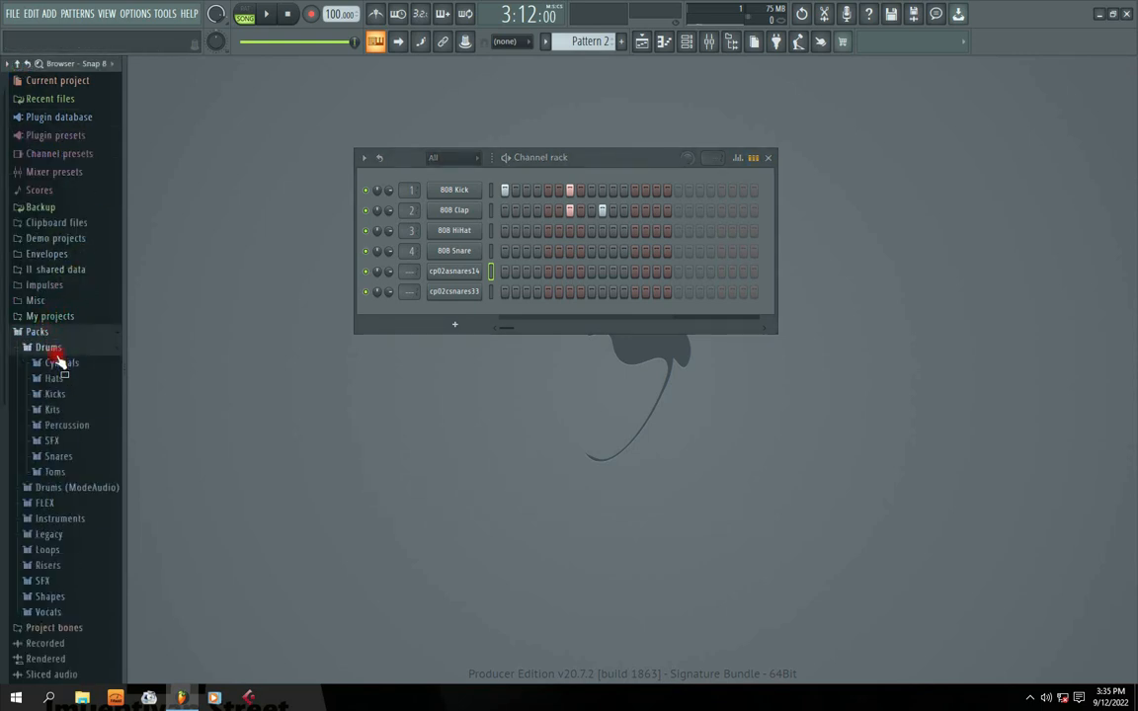
left_click(49, 394)
Step: Audition several kick samples, including Alma Kick, FPC 2 Kick and Grv Kick 06
left_click(54, 376)
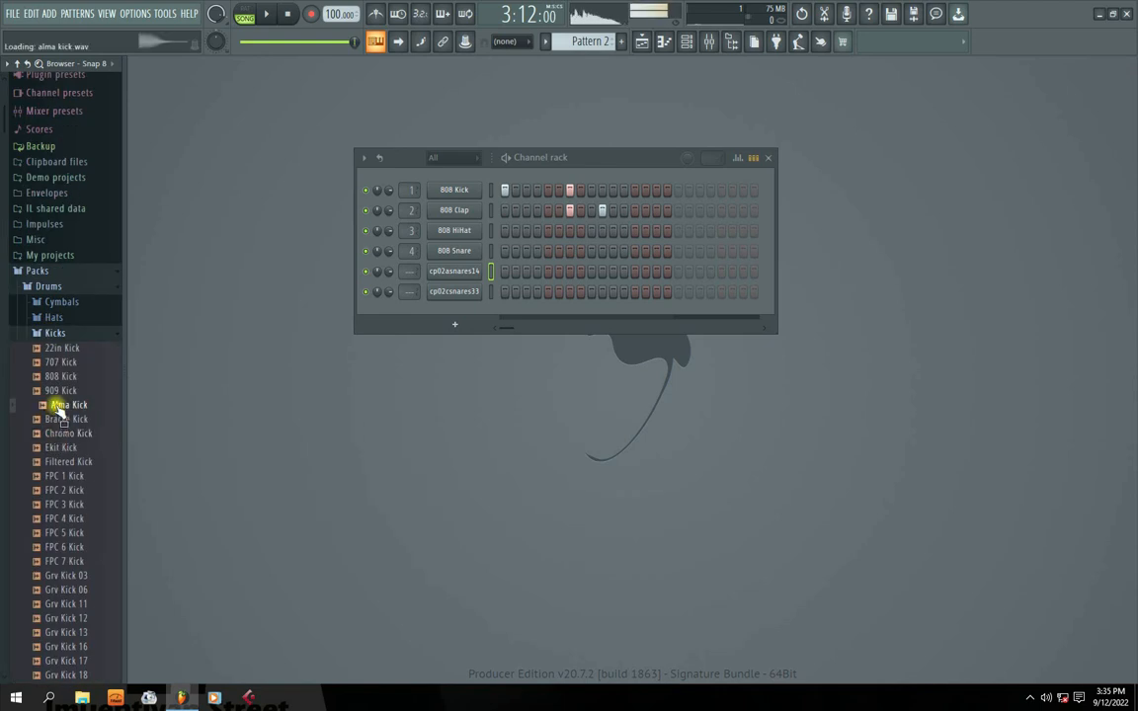
left_click(61, 350)
left_click(46, 491)
left_click(46, 588)
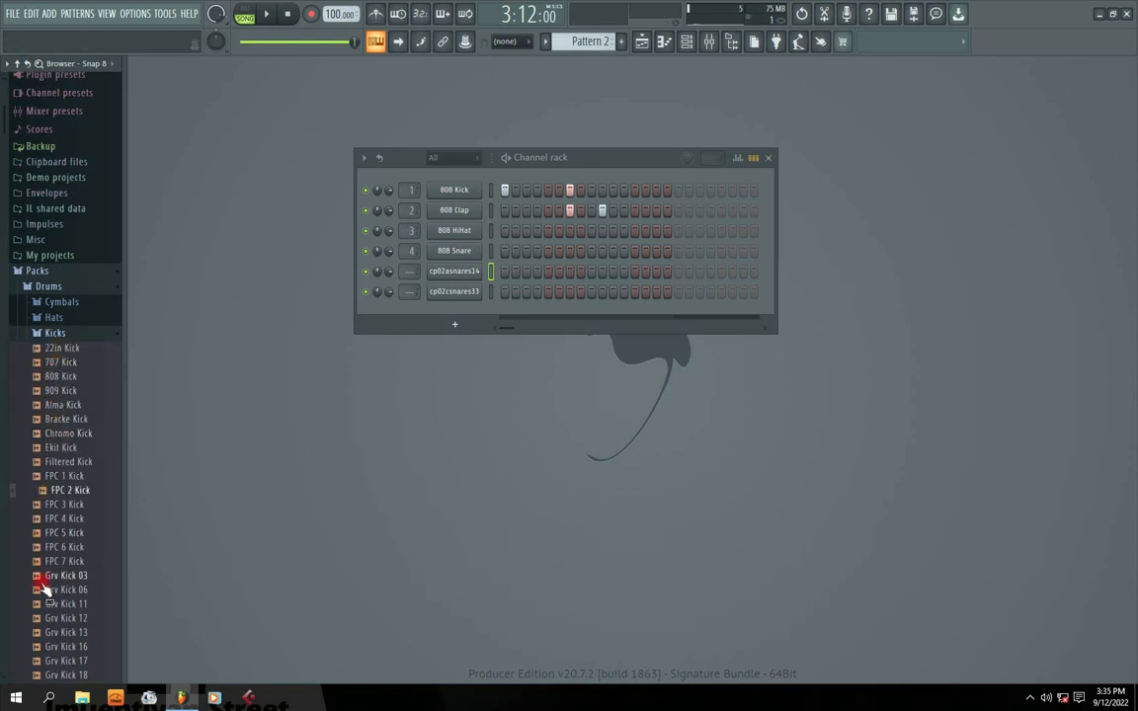
Step: Clear the 808 Kick and 808 Clap steps in Pattern 2 and add FPC 1 Kick and FPC 4 Kick as new channels
left_click(558, 191)
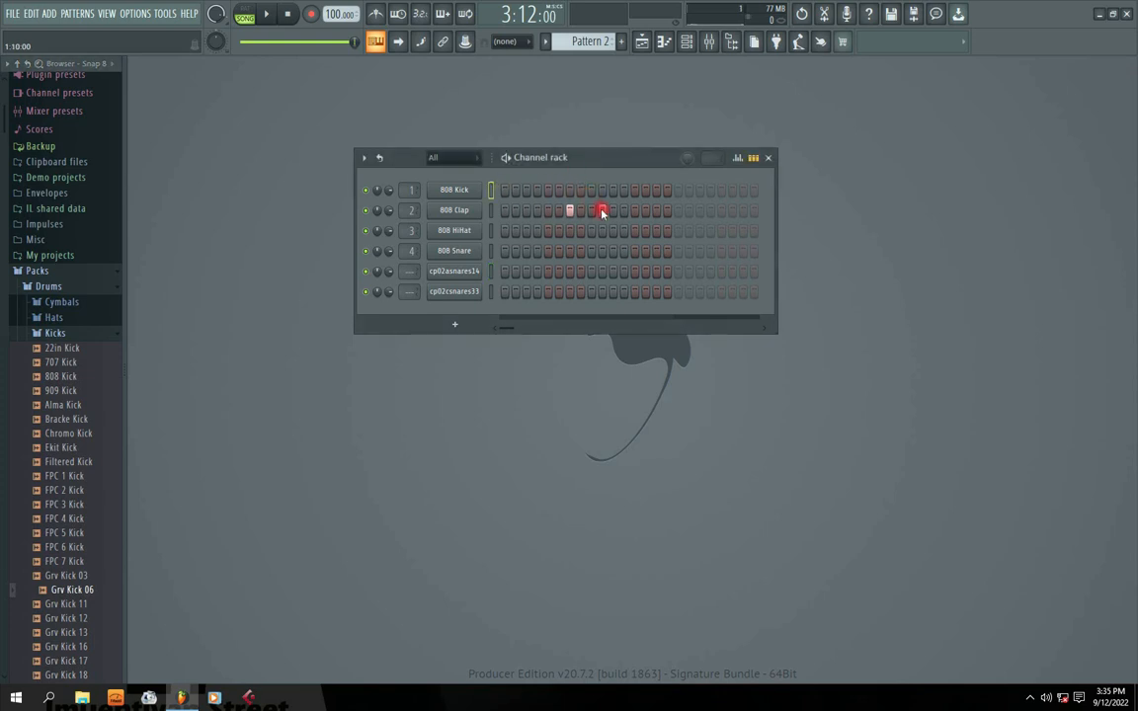
left_click(102, 477)
left_click_drag(51, 479, 446, 310)
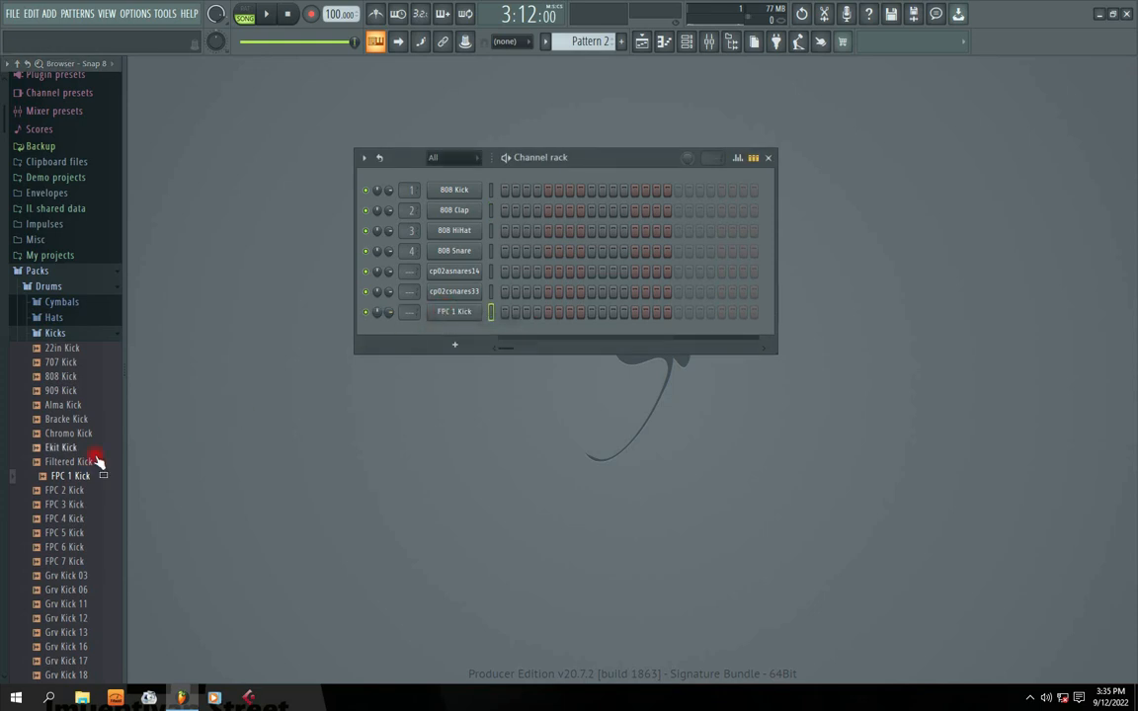
left_click_drag(54, 520, 449, 331)
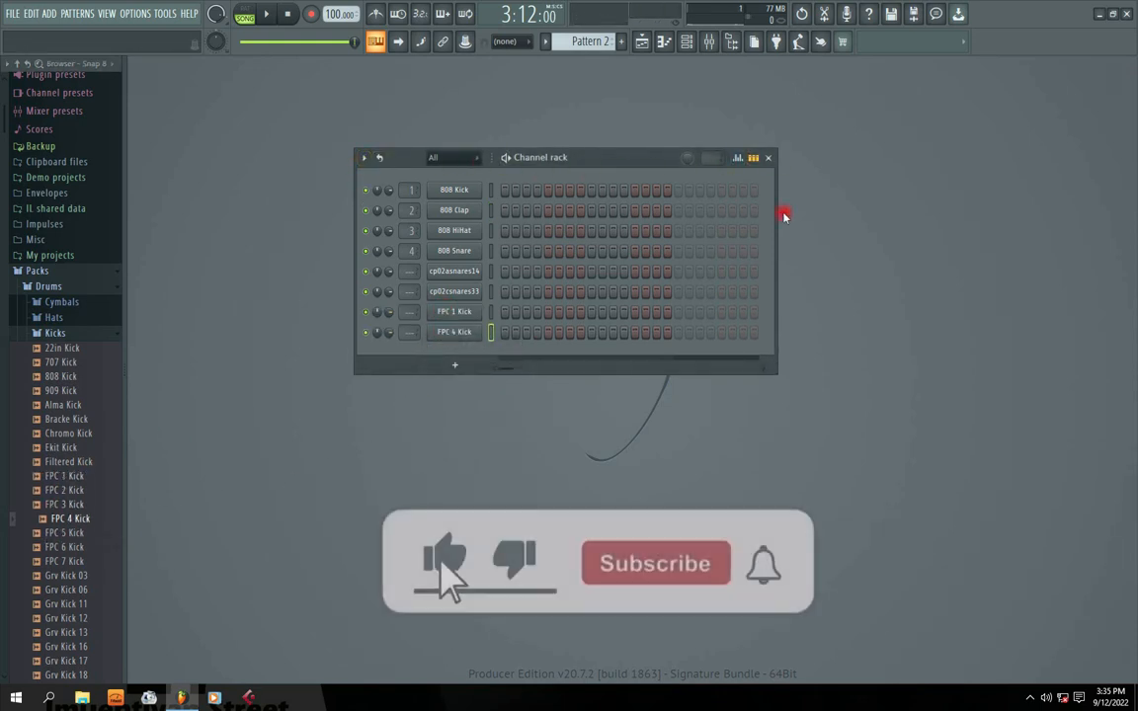
Step: Place three steps on the FPC 4 Kick channel and remove them again
left_click(506, 334)
left_click(561, 334)
left_click(612, 334)
right_click(613, 333)
right_click(560, 334)
right_click(505, 334)
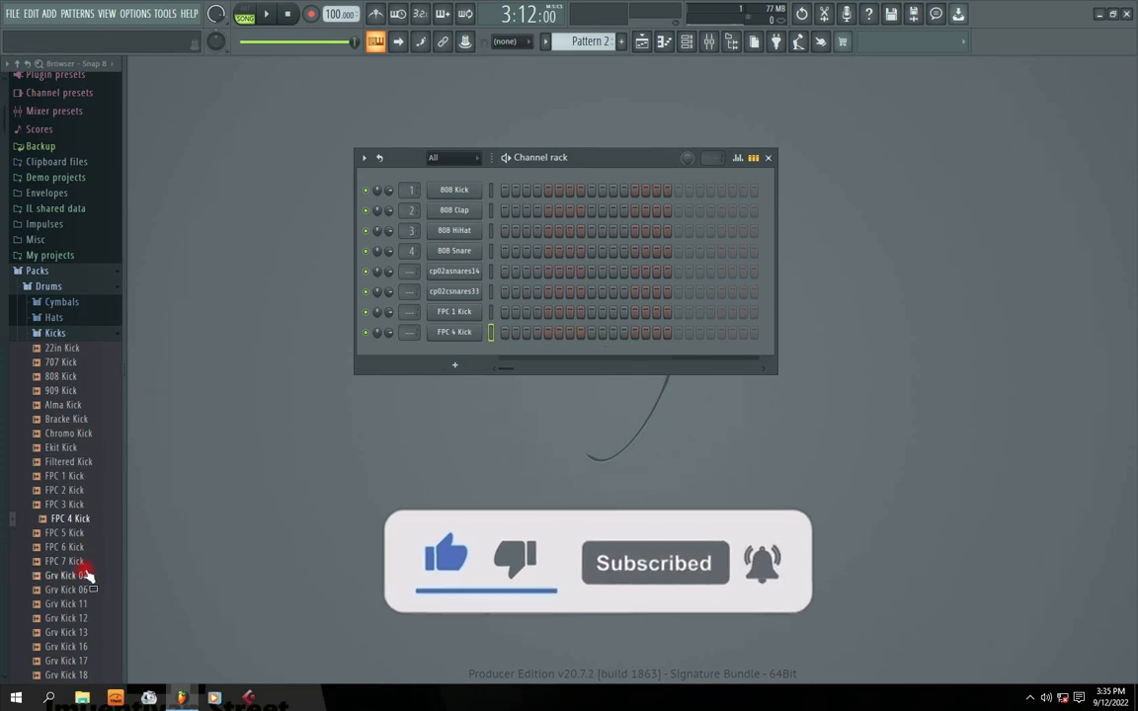
Step: Add Grv Kick 06 and Grv Kick 13 as new channels and collapse the Kicks folder
left_click_drag(65, 593, 436, 354)
left_click_drag(82, 631, 454, 374)
left_click(56, 332)
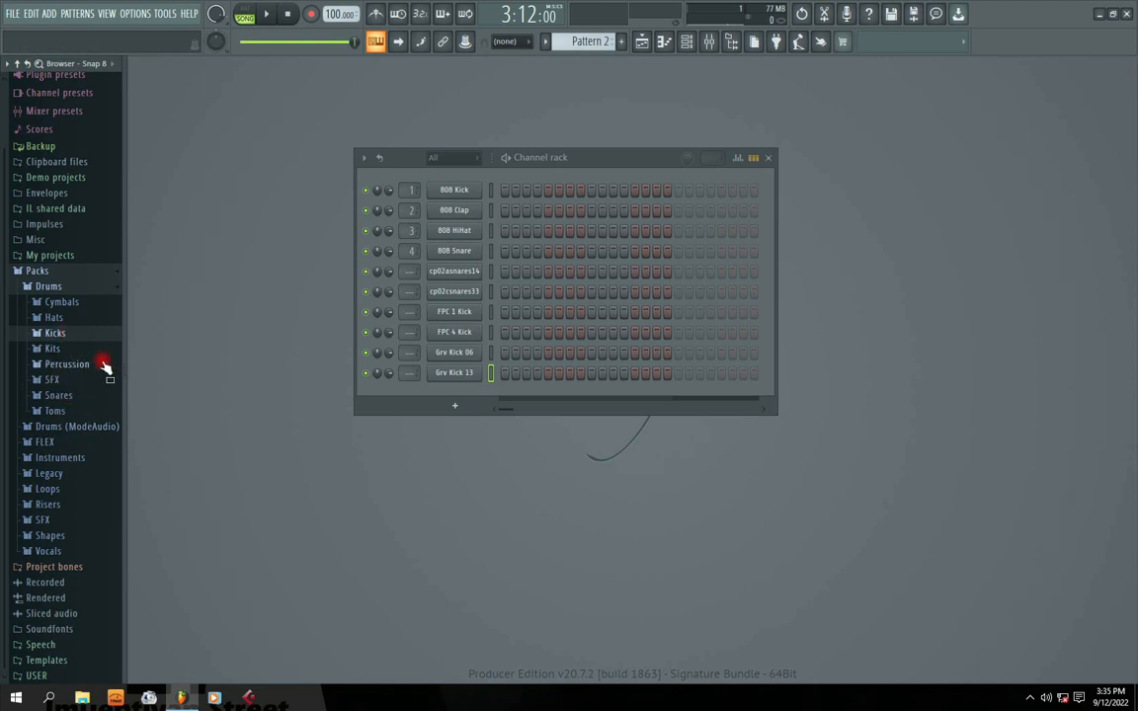
Step: Add the Picked Humb guitar from the Instruments pack as a channel, audition its notes and close the plugin window
left_click(49, 287)
left_click(60, 395)
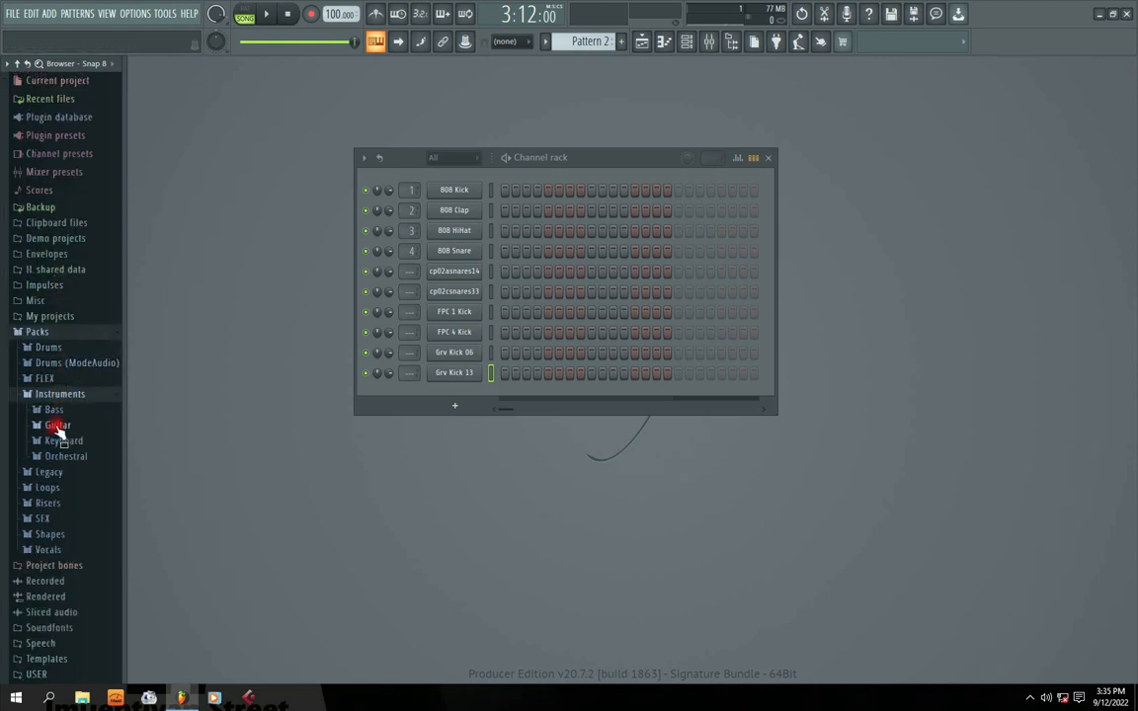
left_click(57, 426)
left_click_drag(51, 475, 448, 393)
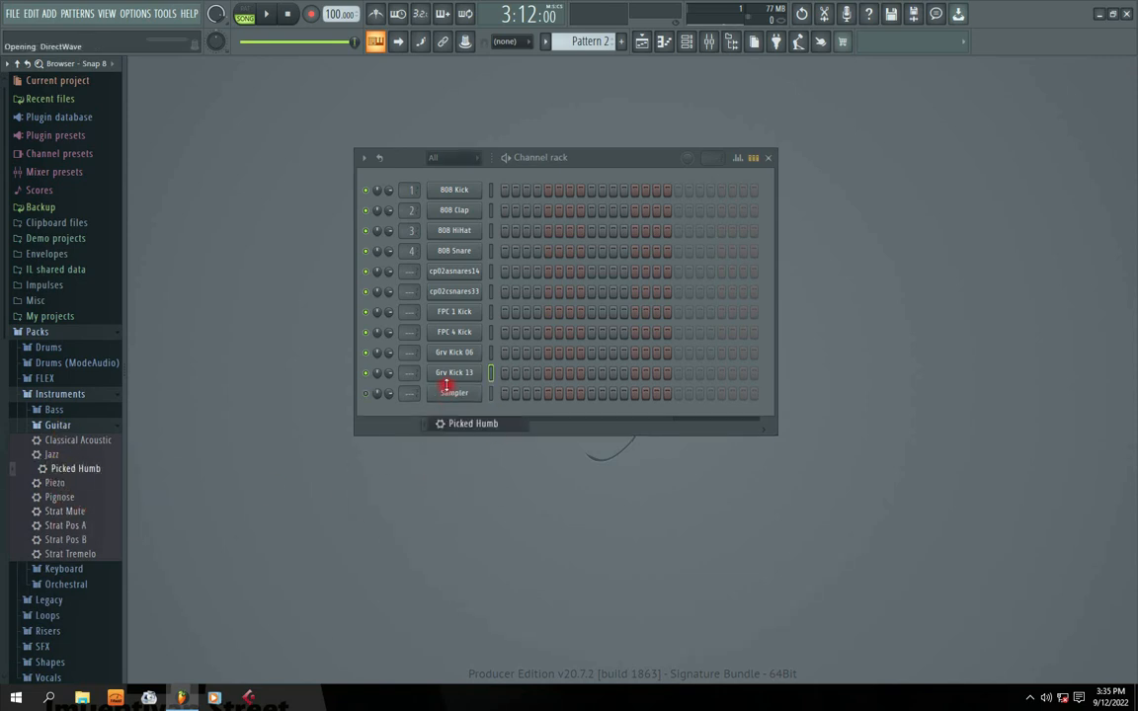
left_click(488, 458)
left_click(381, 460)
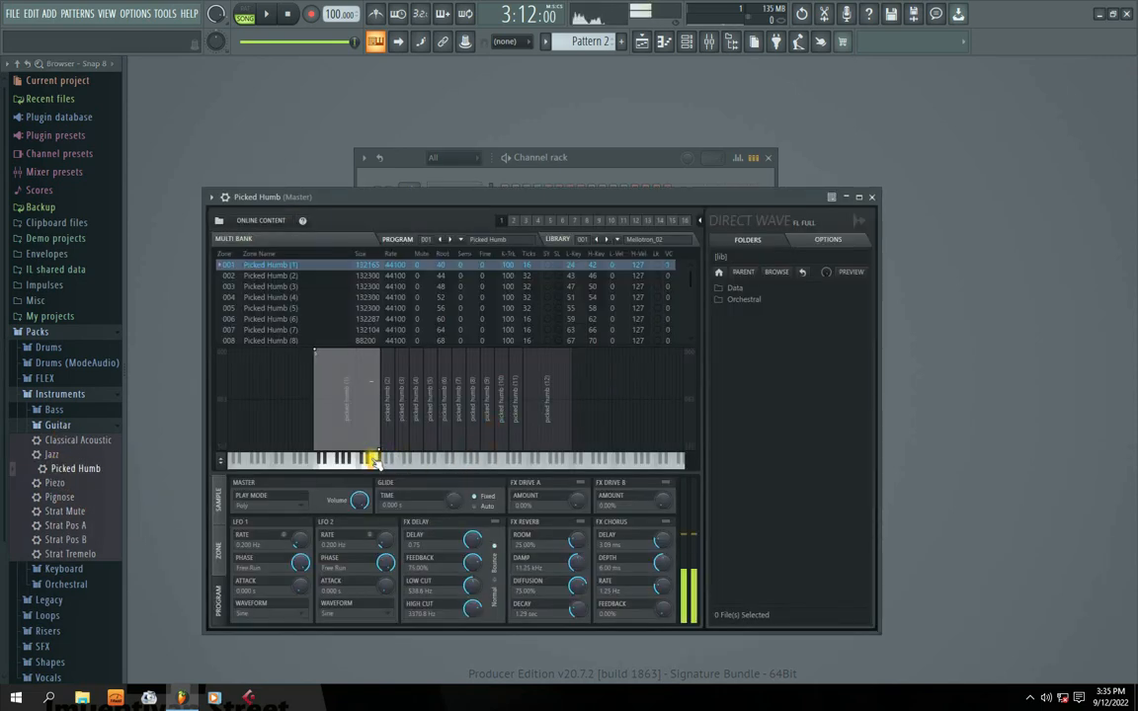
left_click(872, 199)
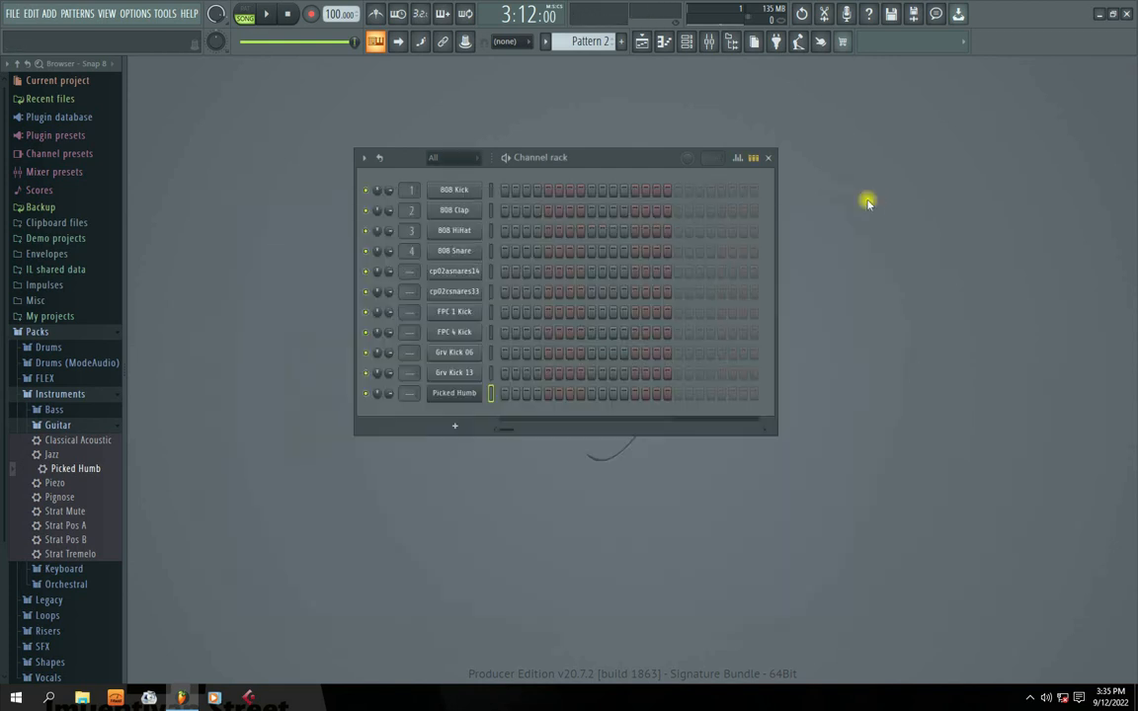
Step: Add the Piezo guitar as a new channel, audition several of its notes and close the plugin window
left_click_drag(54, 483, 452, 415)
left_click(472, 478)
left_click(444, 482)
left_click(433, 482)
left_click(534, 482)
left_click(593, 481)
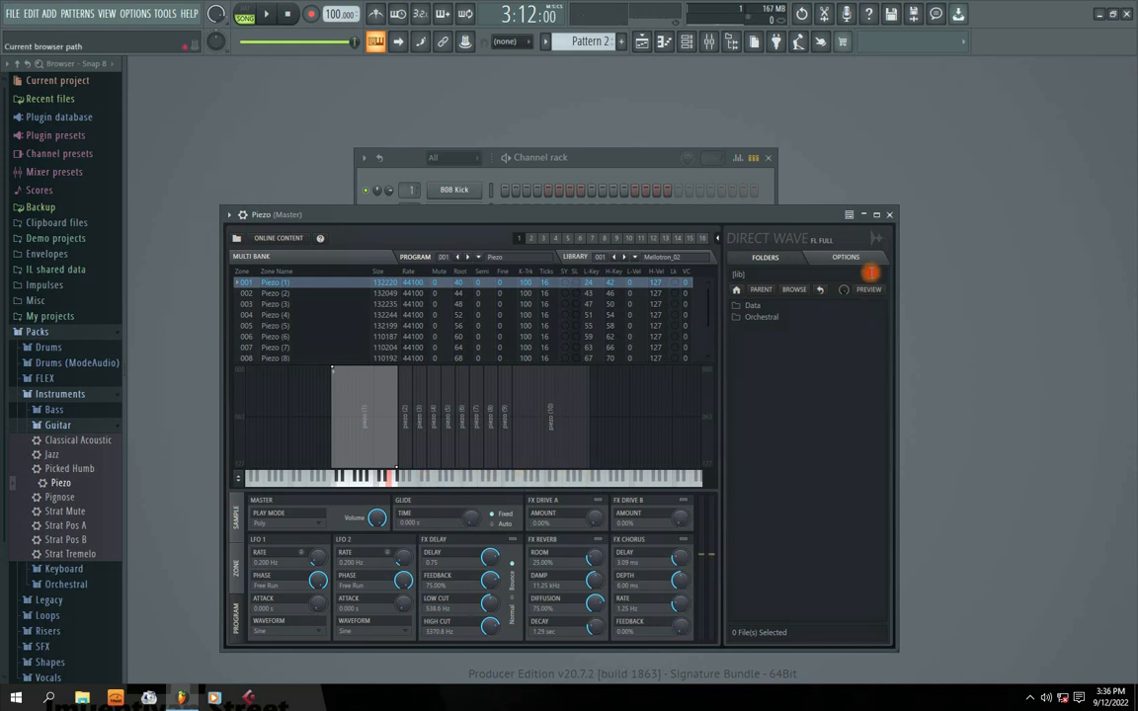
left_click(888, 214)
Step: Add the Strat Pos A guitar as a new channel, audition its notes and close the plugin window
left_click_drag(49, 530, 452, 433)
left_click(451, 500)
left_click(554, 501)
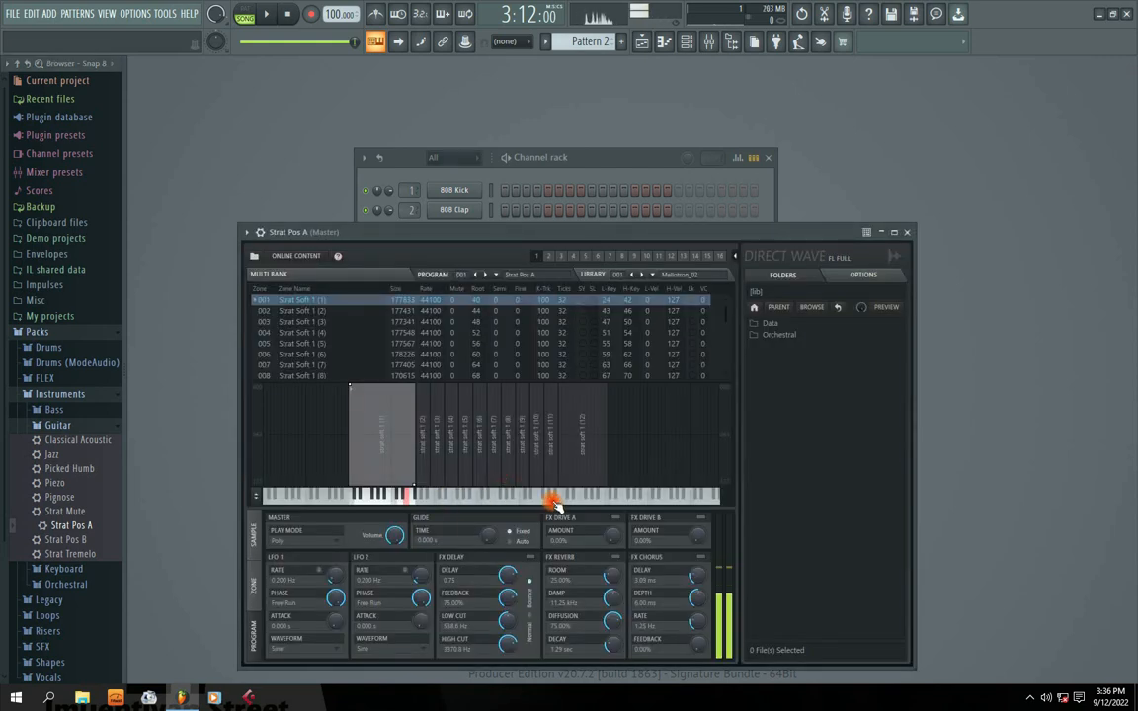
left_click(905, 233)
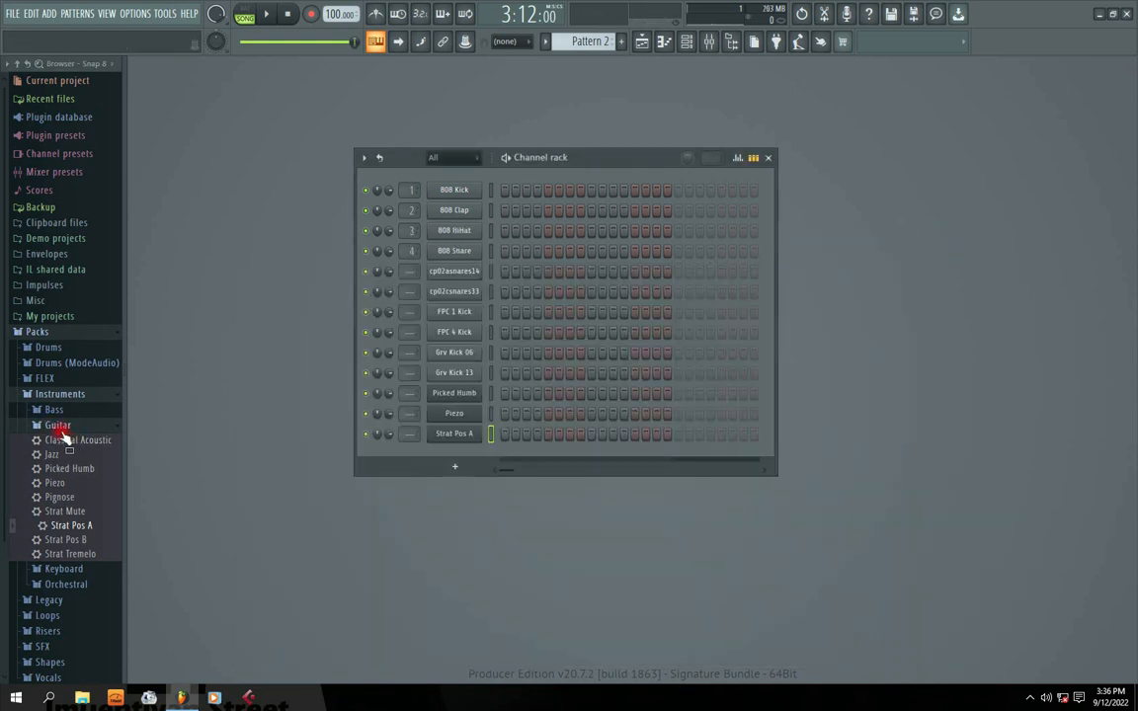
Step: Collapse the Guitar and Packs folders in the browser and reposition the channel rack
left_click(59, 429)
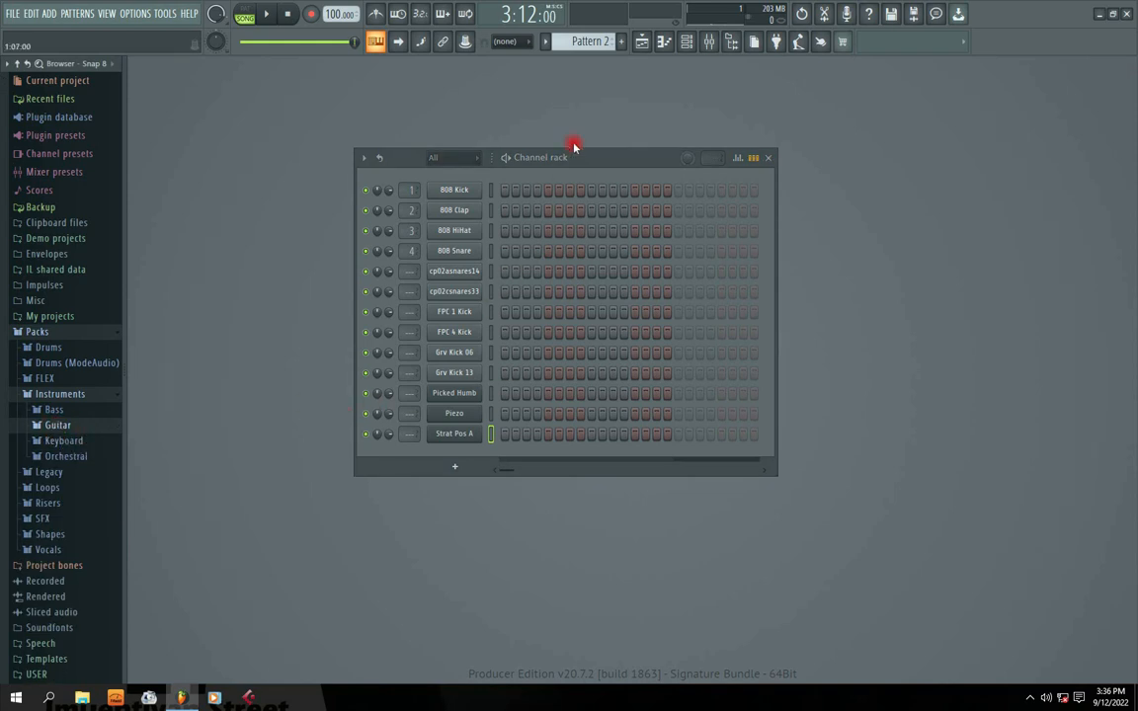
left_click_drag(574, 149, 525, 165)
left_click(50, 332)
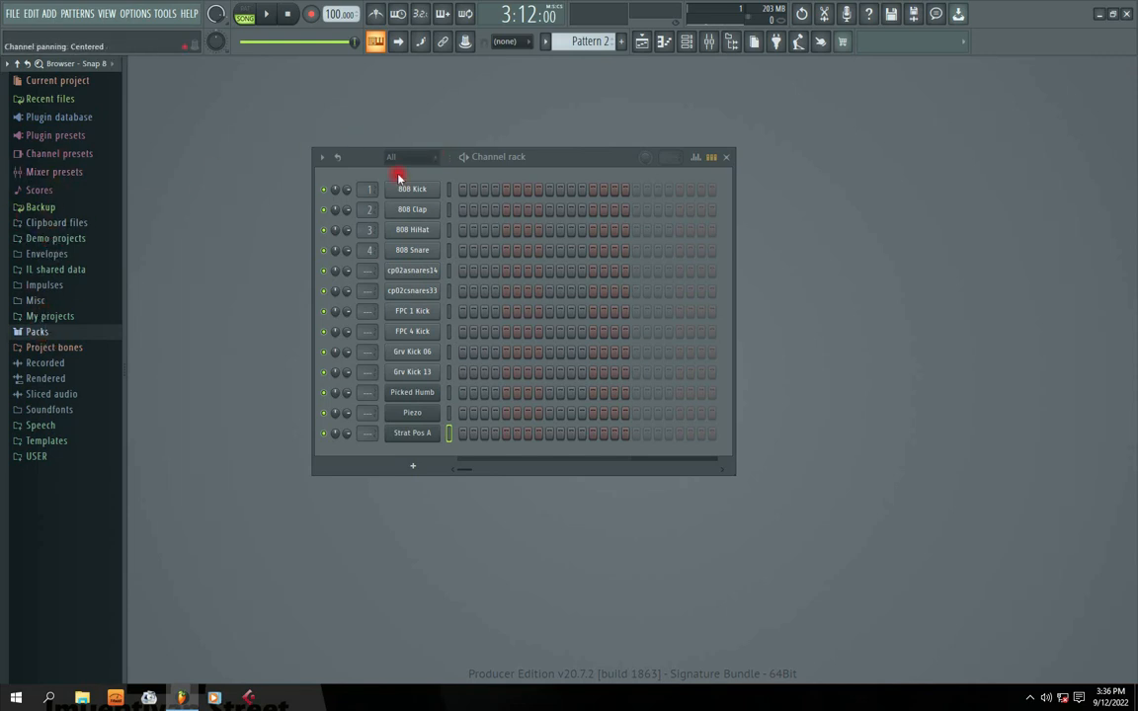
Step: Expand the Backup folder in the browser to view its saved project versions and collapse it again
left_click_drag(504, 159, 569, 156)
left_click(47, 207)
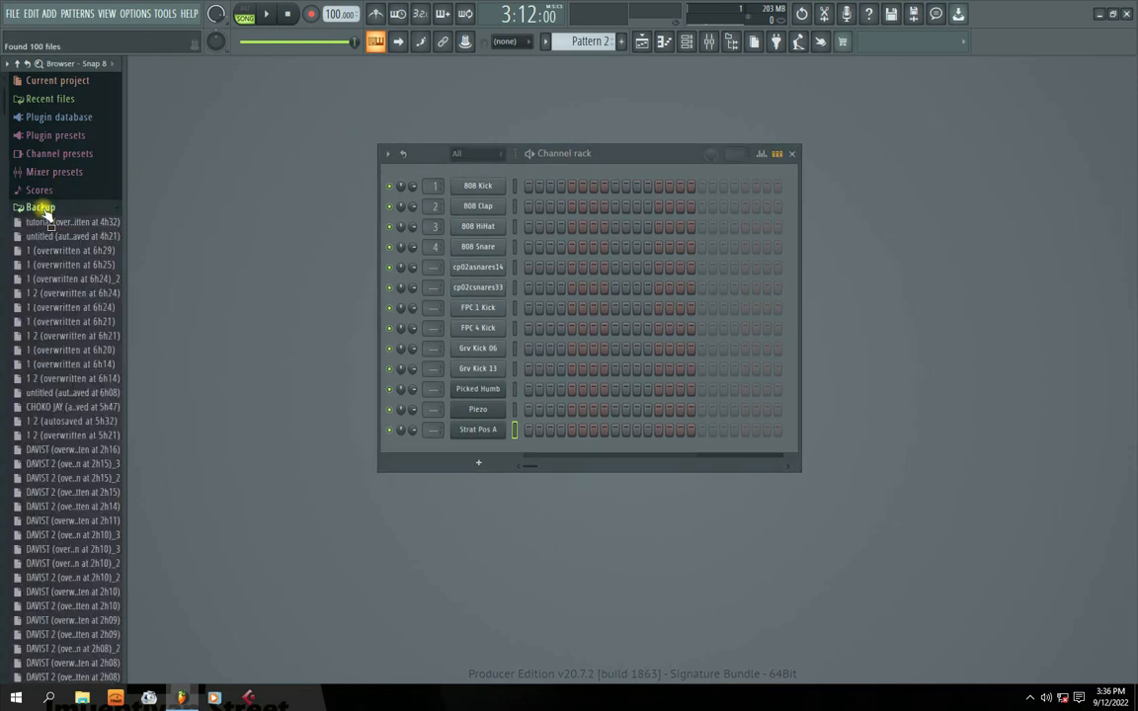
left_click(44, 207)
left_click(44, 207)
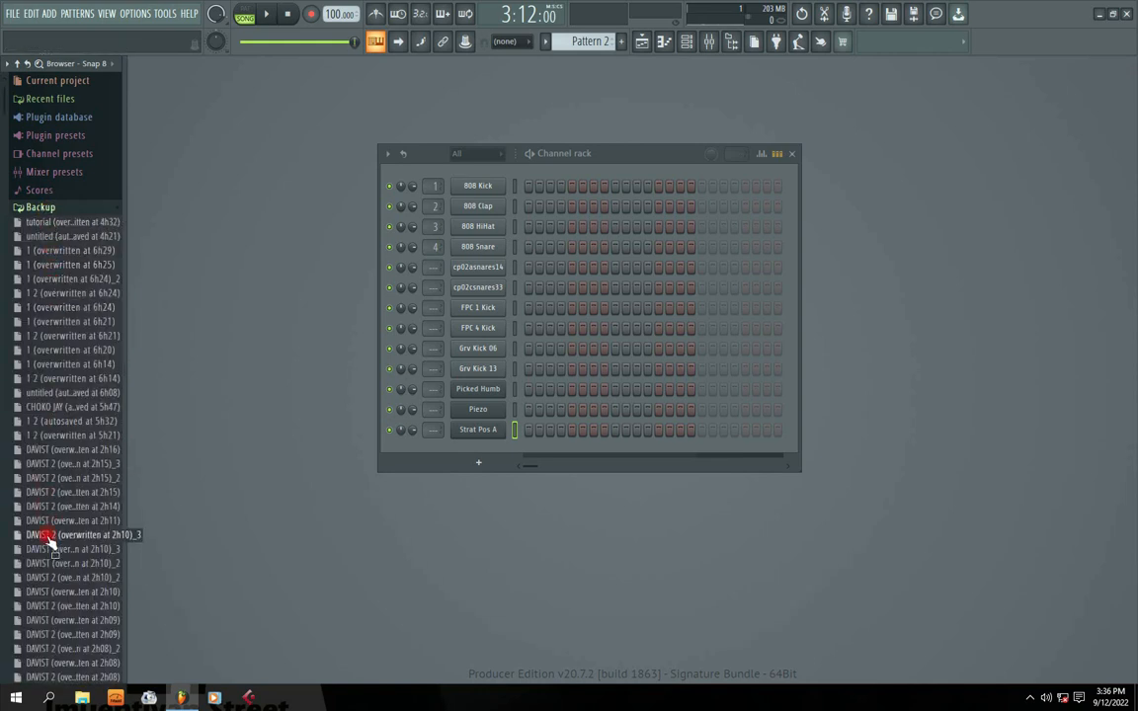
left_click(41, 208)
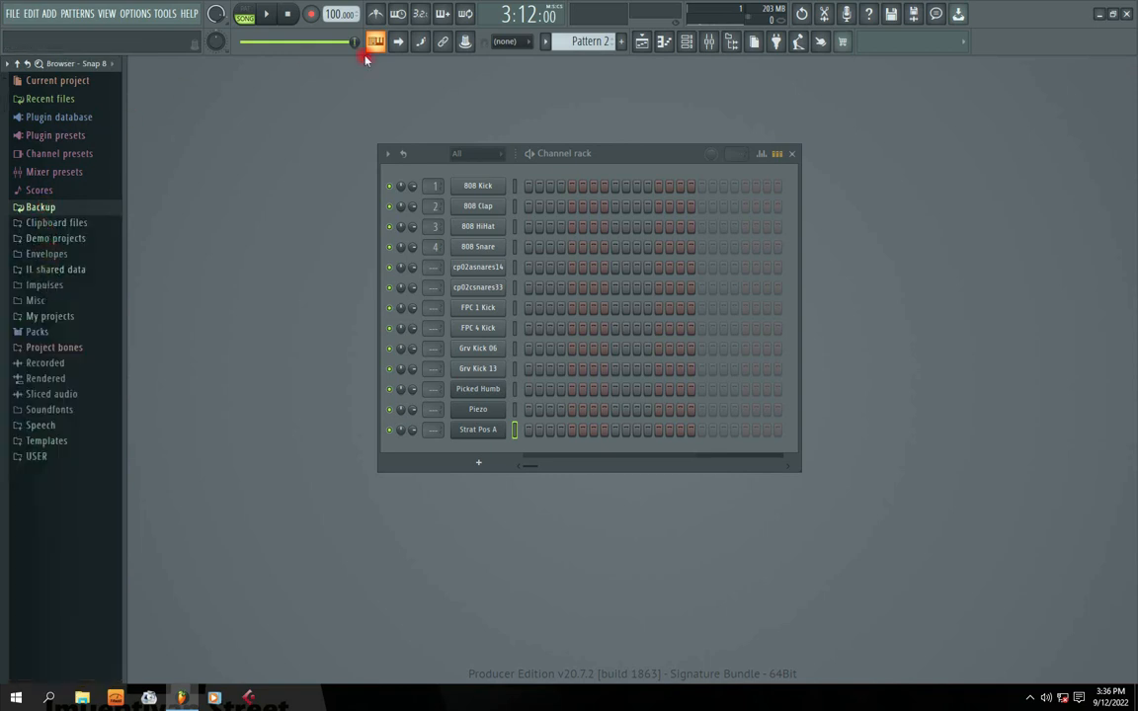
left_click_drag(554, 155, 535, 157)
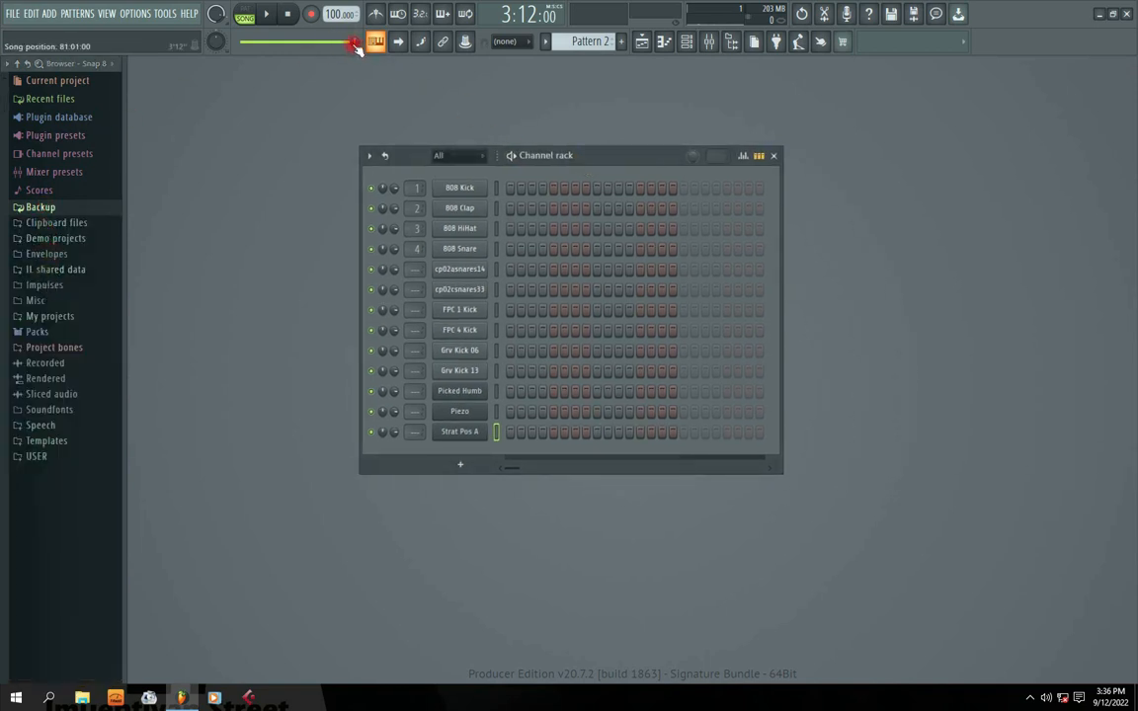
Step: Move the song position back to an earlier point using the position slider and the playlist timeline
left_click_drag(355, 46, 300, 42)
left_click(641, 41)
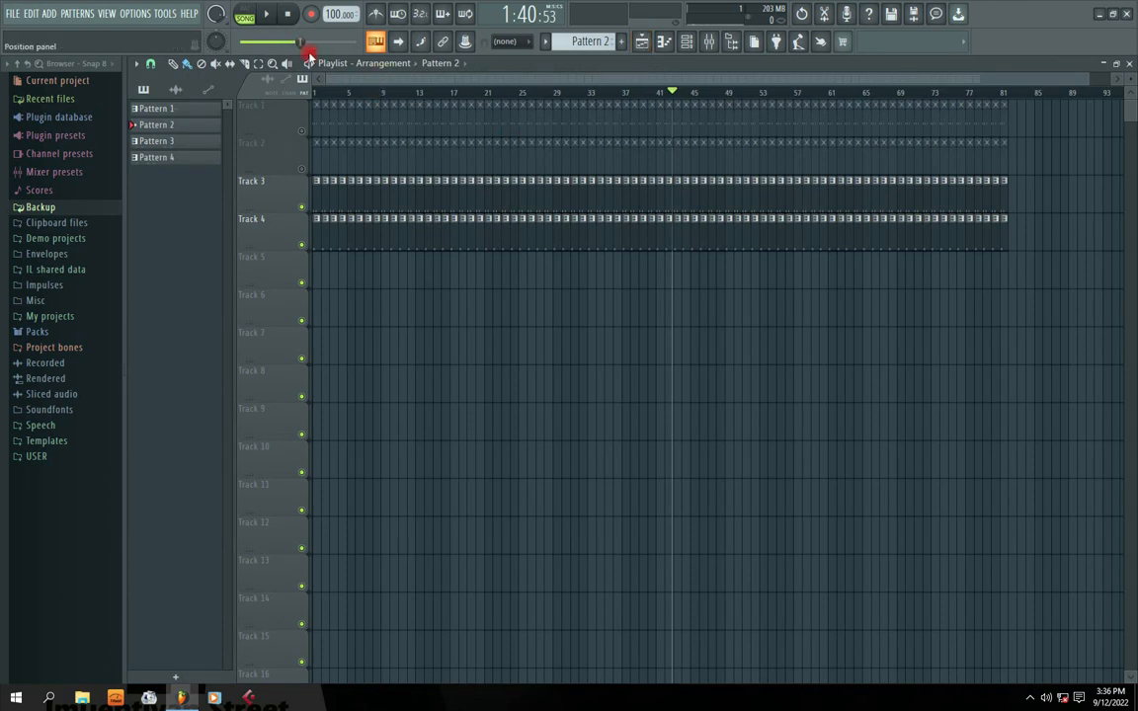
left_click_drag(298, 42, 282, 46)
left_click(401, 94)
Step: Play the arrangement and jump the song position forward to different points of the playlist, pausing and resuming playback
key("space")
left_click_drag(265, 46, 343, 42)
left_click(649, 84)
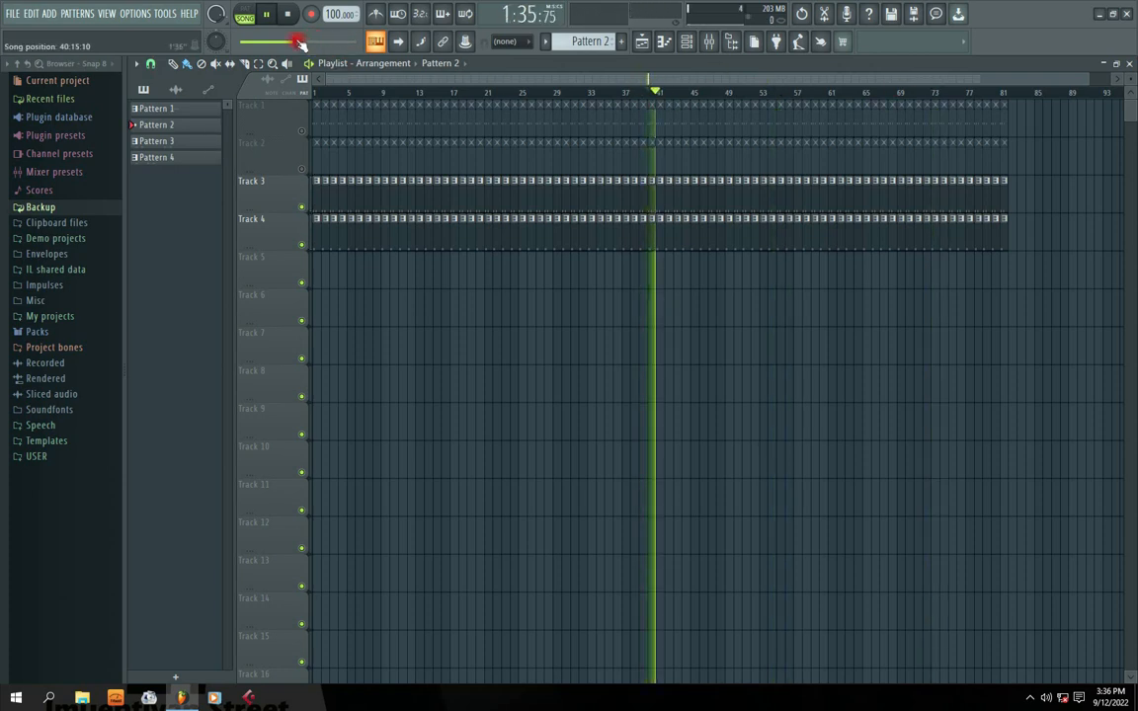
left_click_drag(296, 43, 351, 45)
key("space")
key("space")
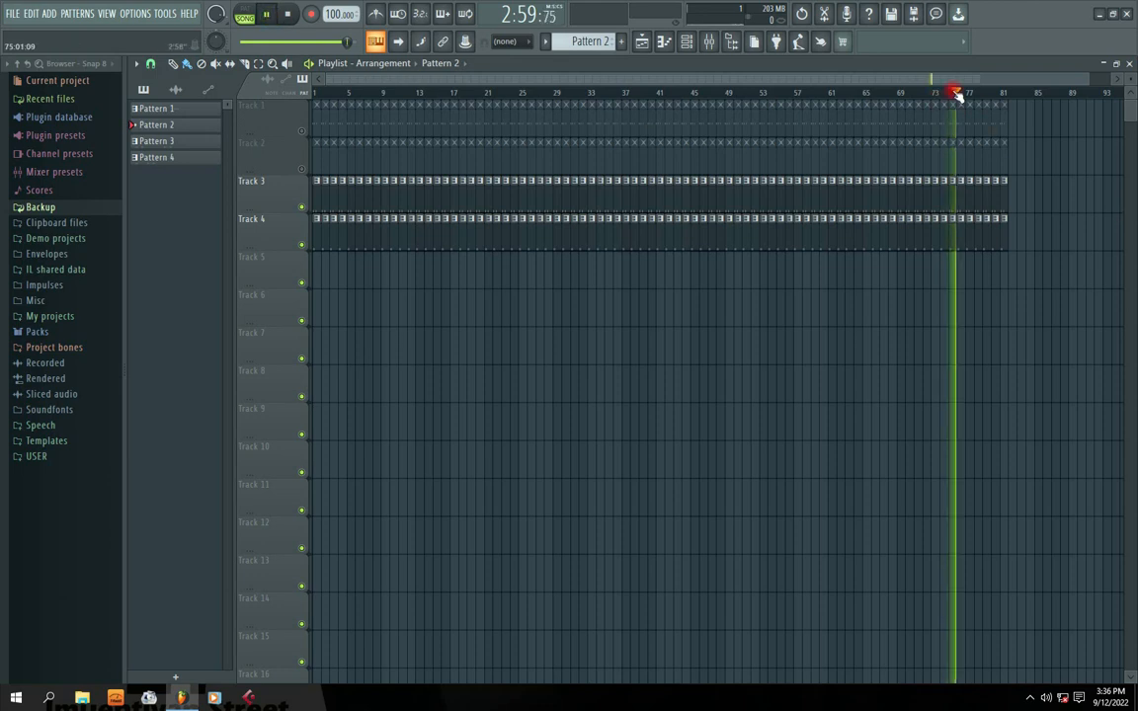
Step: Restore the playlist to a smaller window, stop playback and close the playlist
double_click(645, 64)
left_click(547, 158)
left_click(287, 14)
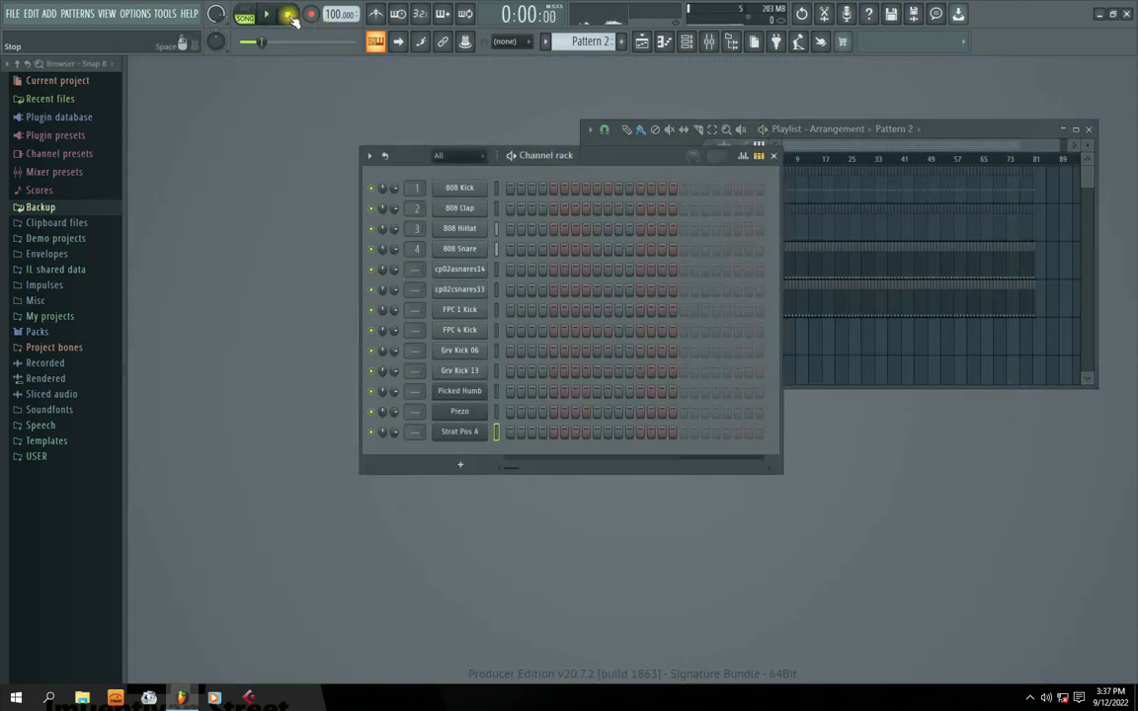
left_click(951, 145)
left_click(1088, 128)
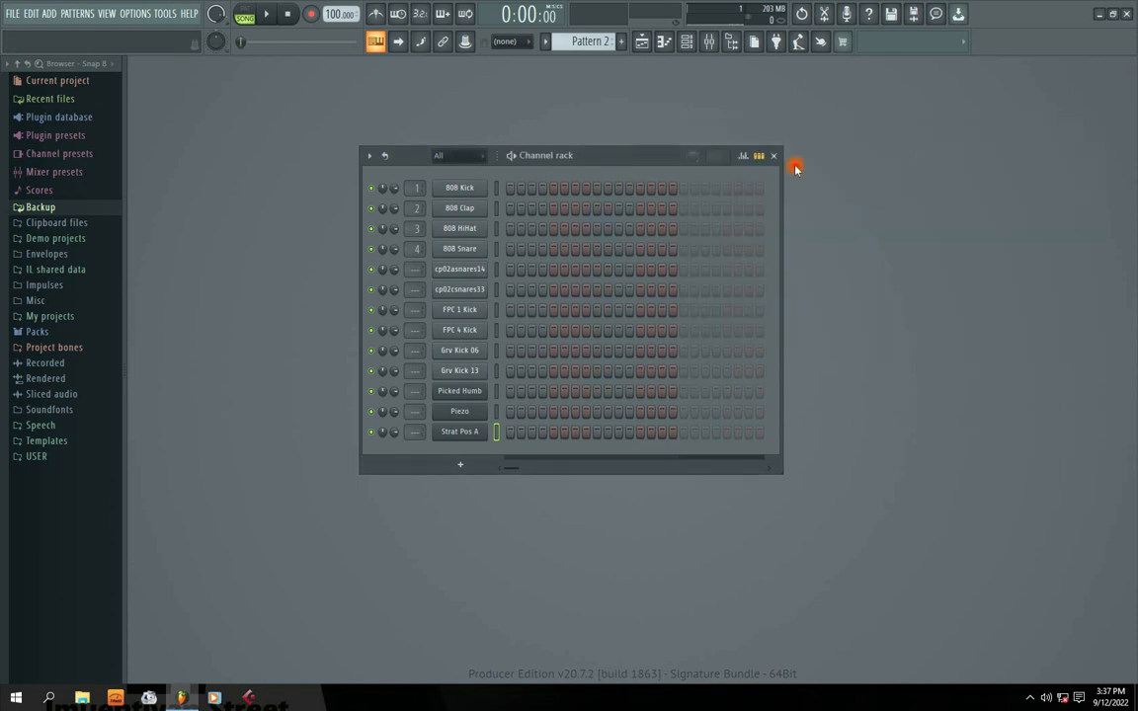
mouse_move(640, 157)
left_mouse_down()
mouse_move(665, 158)
mouse_move(650, 151)
left_mouse_up()
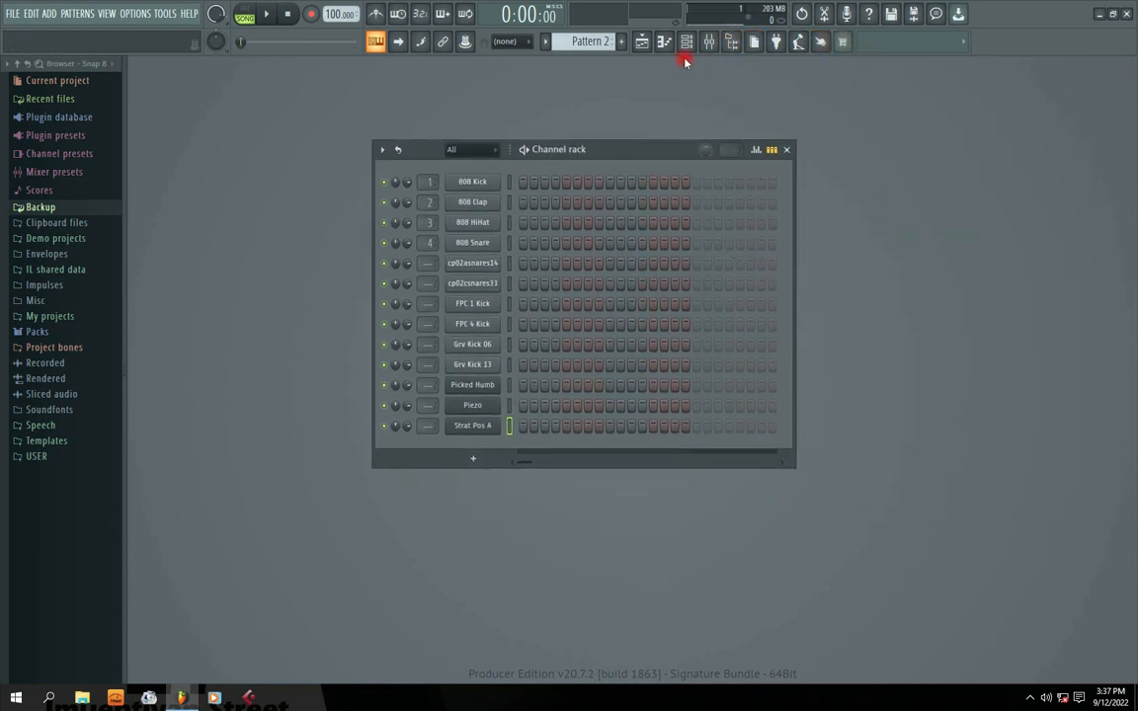
left_click_drag(607, 154, 545, 210)
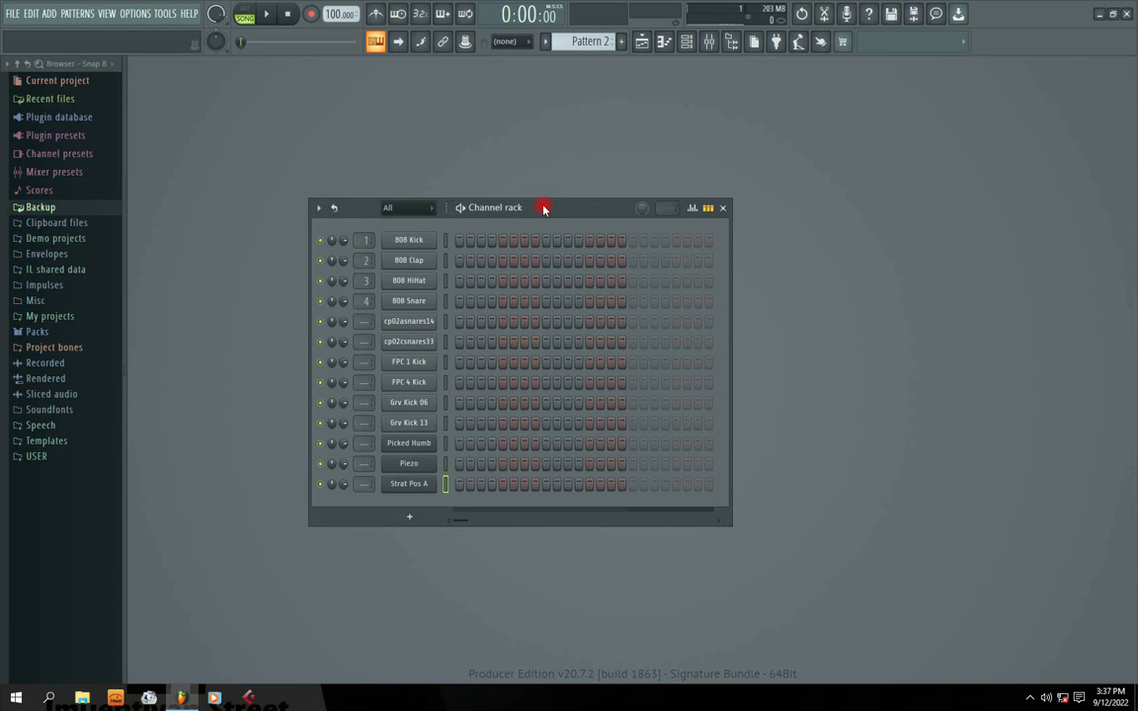
left_click_drag(544, 209, 524, 184)
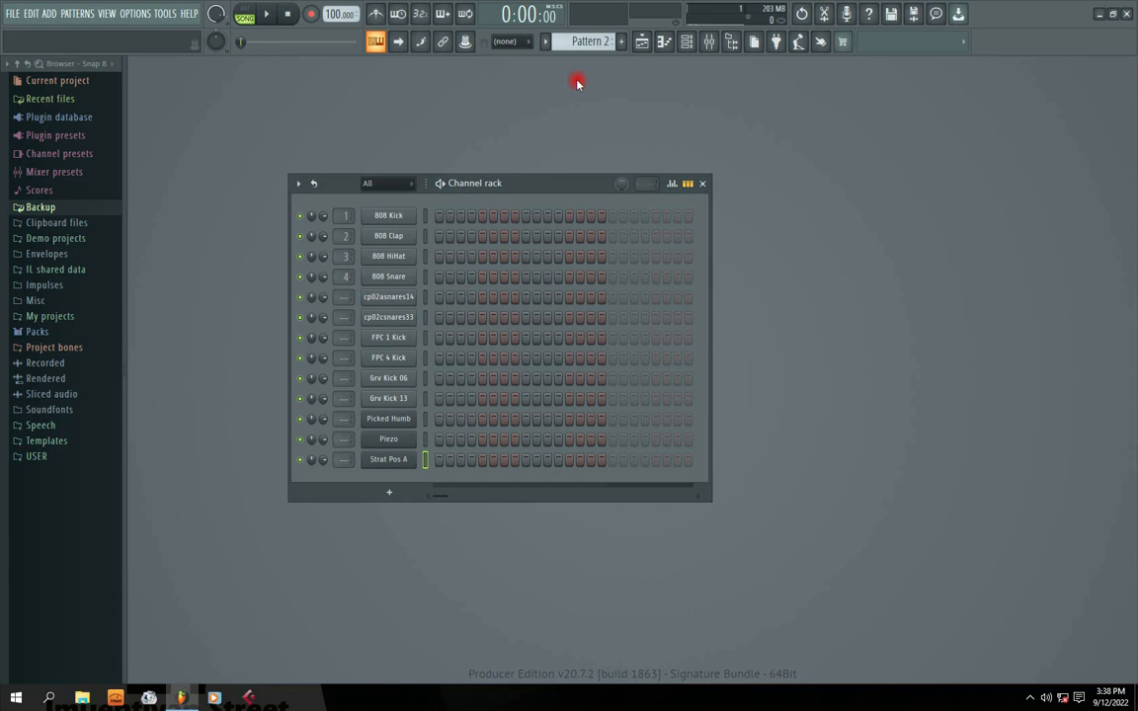
left_click_drag(510, 183, 533, 188)
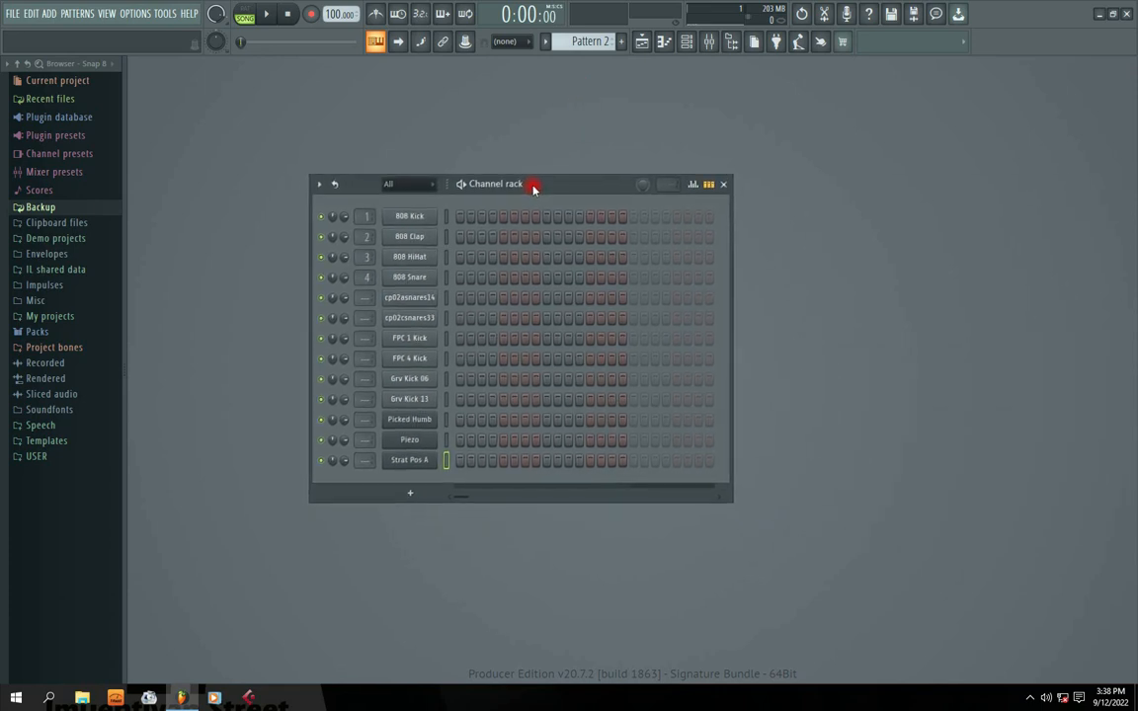
Step: Start song playback briefly and halt it again
left_click(269, 15)
left_click(269, 15)
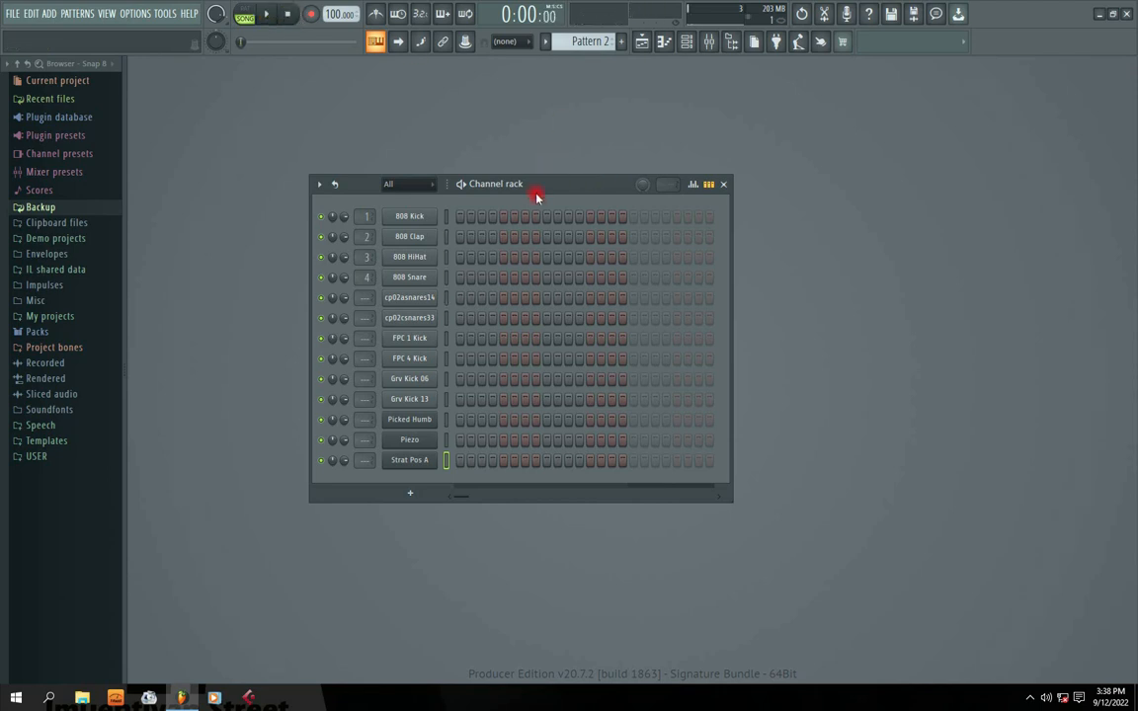